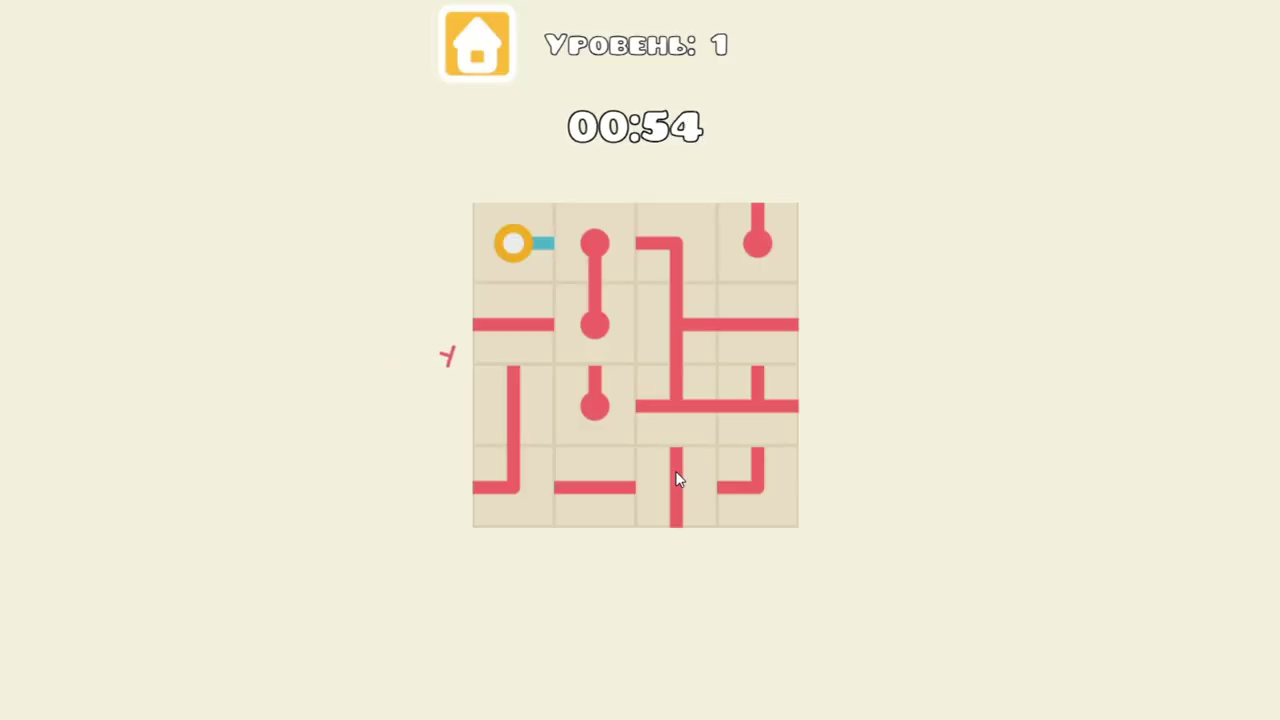
Rotate level 1's bottom-row, left-column and right-column T pipes so they link up
click(676, 480)
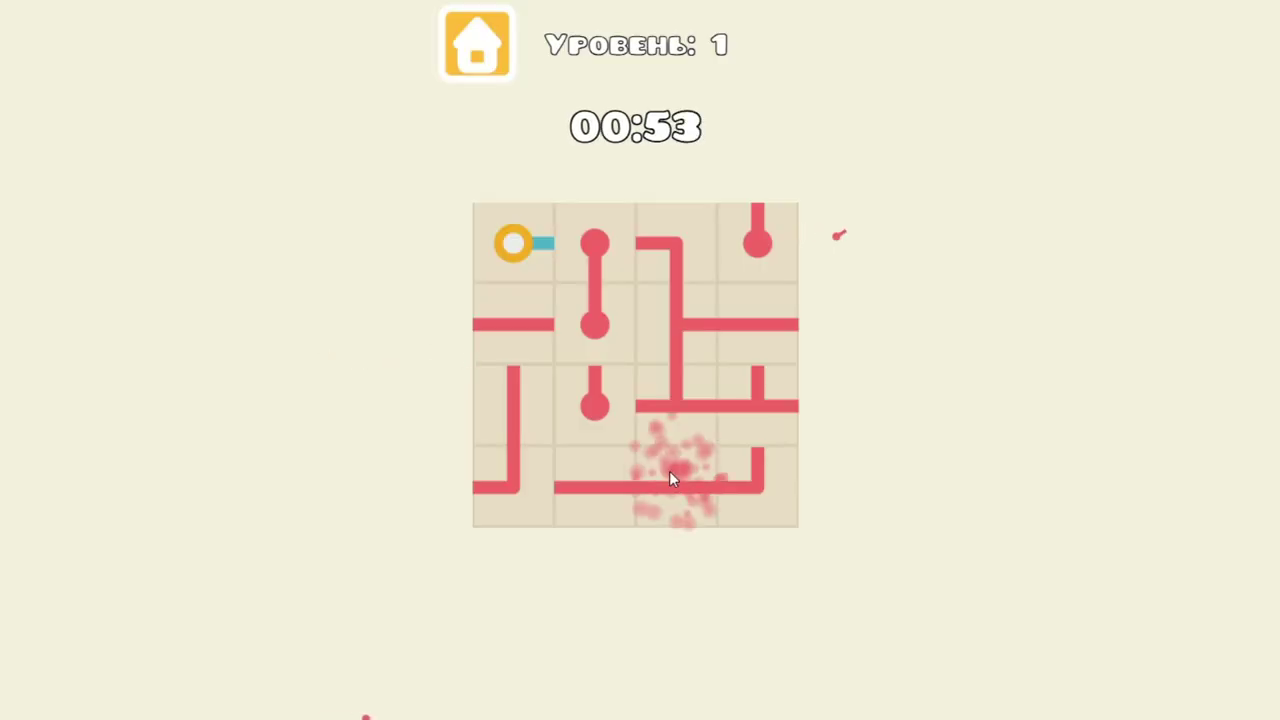
click(527, 480)
click(530, 326)
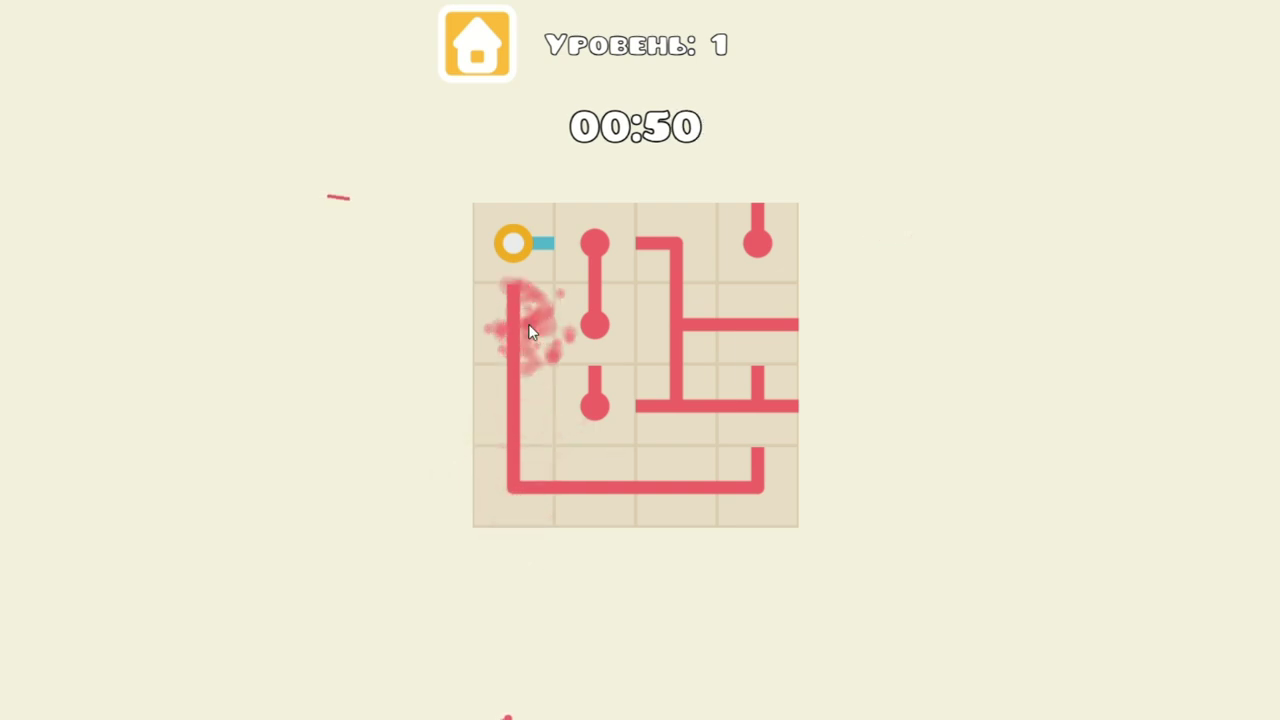
click(587, 407)
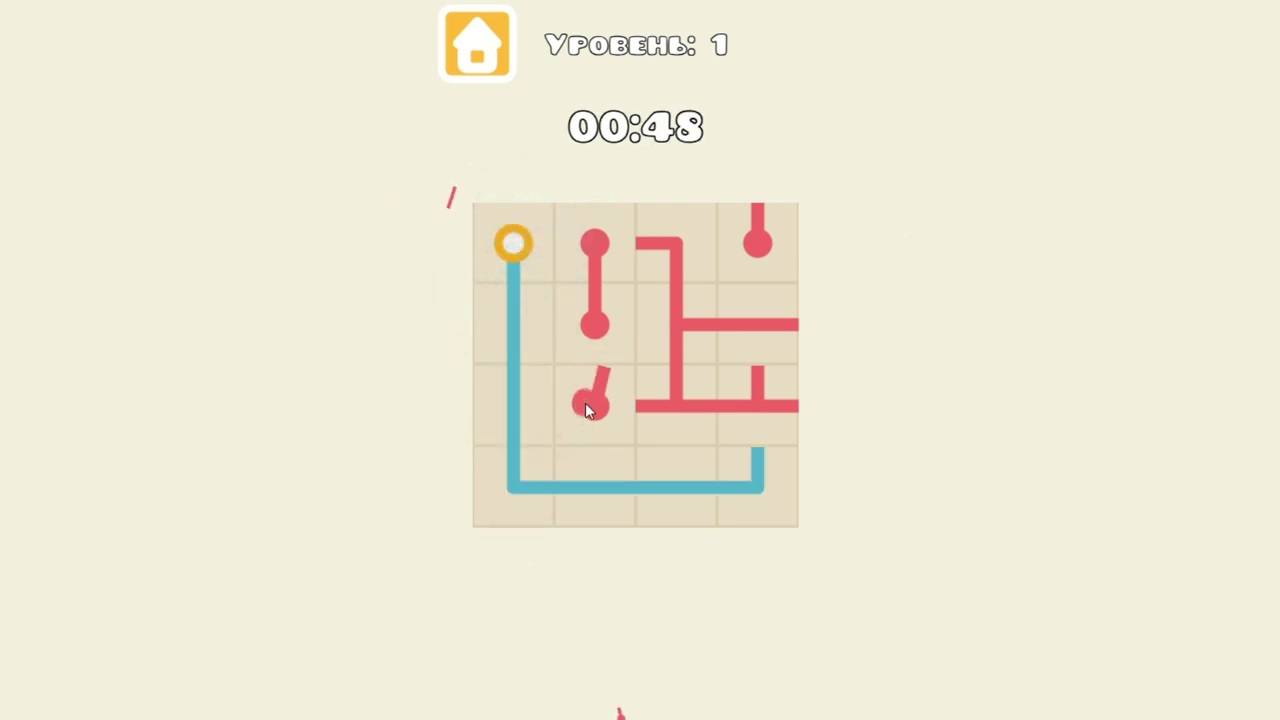
click(790, 395)
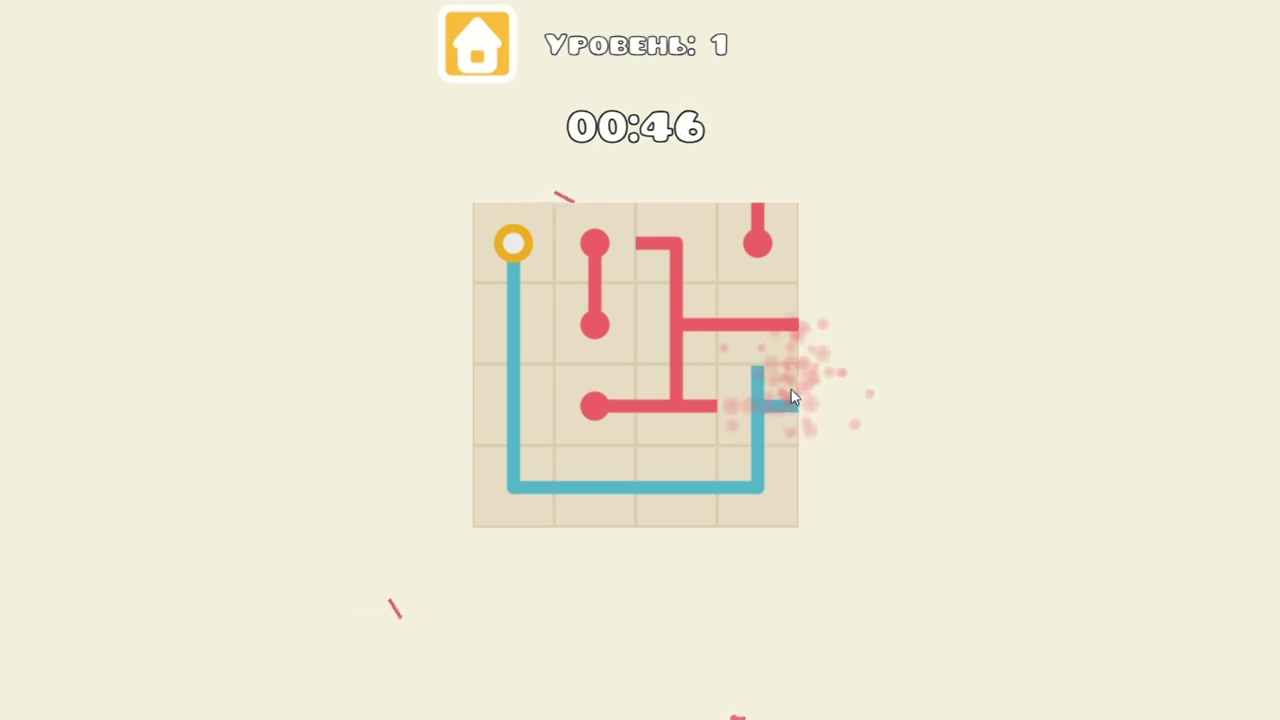
click(791, 397)
click(791, 397)
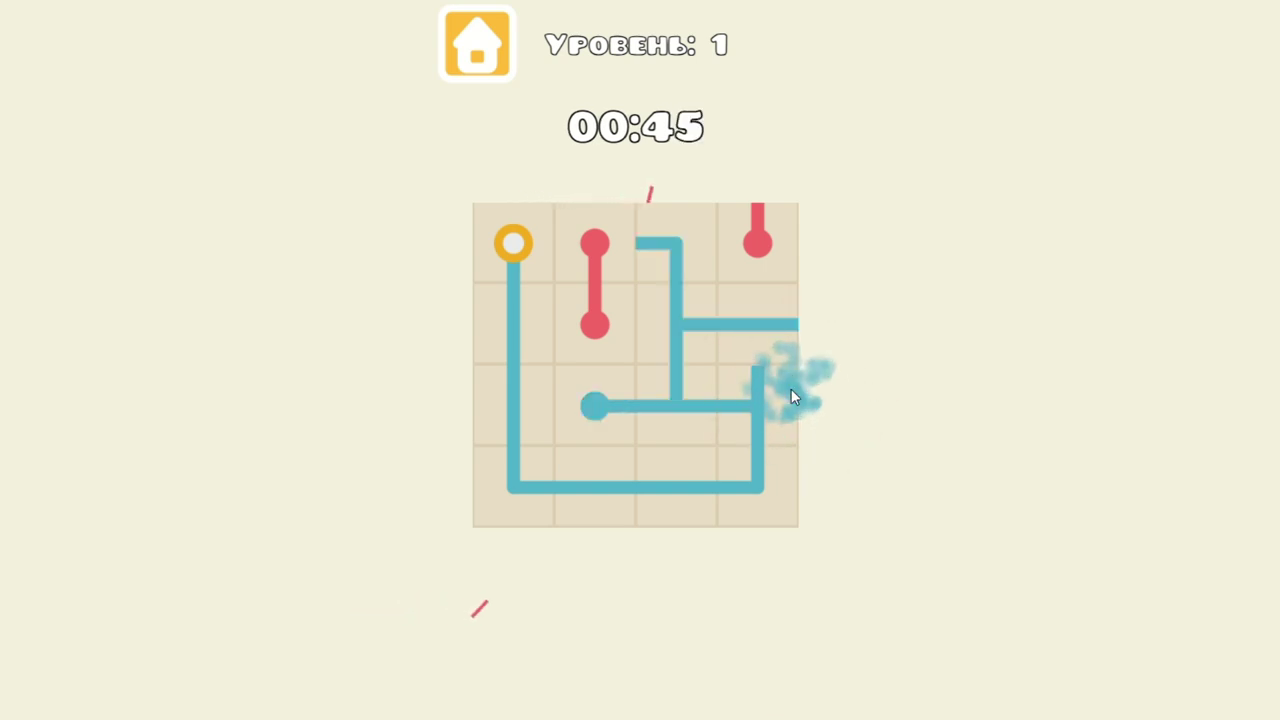
Connect the top-right cap, middle T and column 2 caps to solve level 1, then advance
click(769, 324)
click(759, 244)
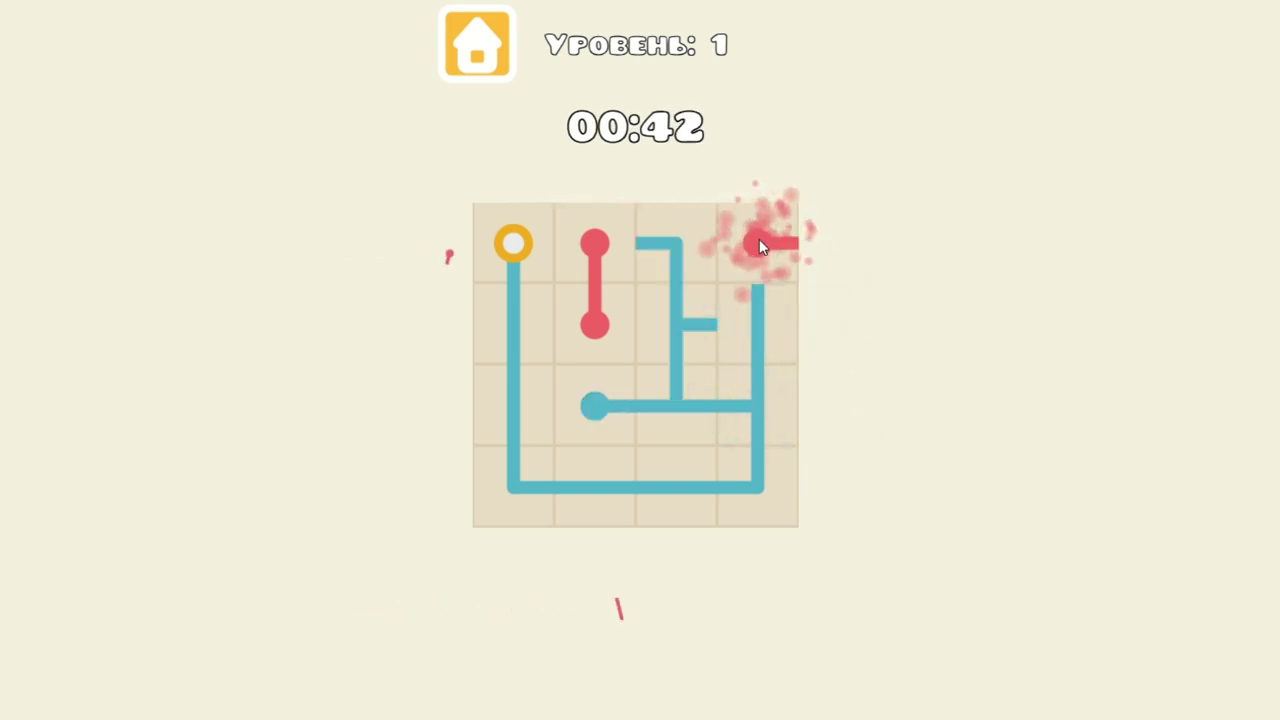
click(759, 244)
click(694, 306)
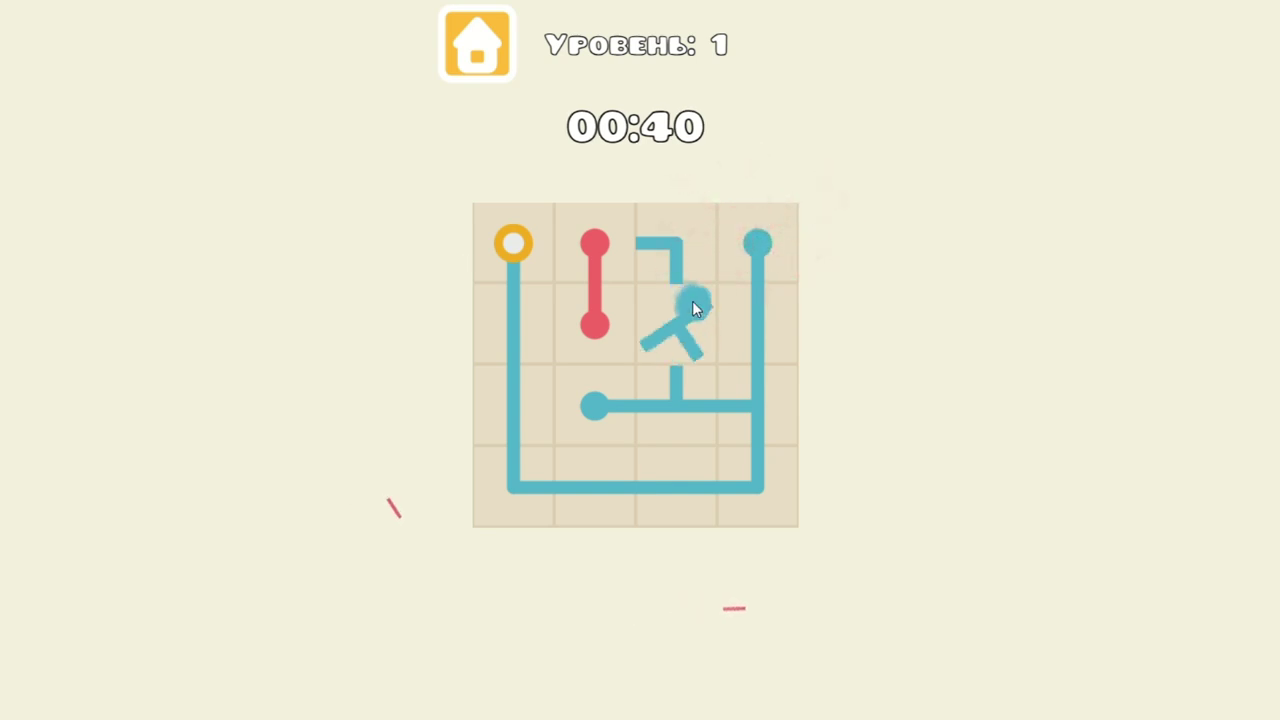
click(694, 306)
click(584, 304)
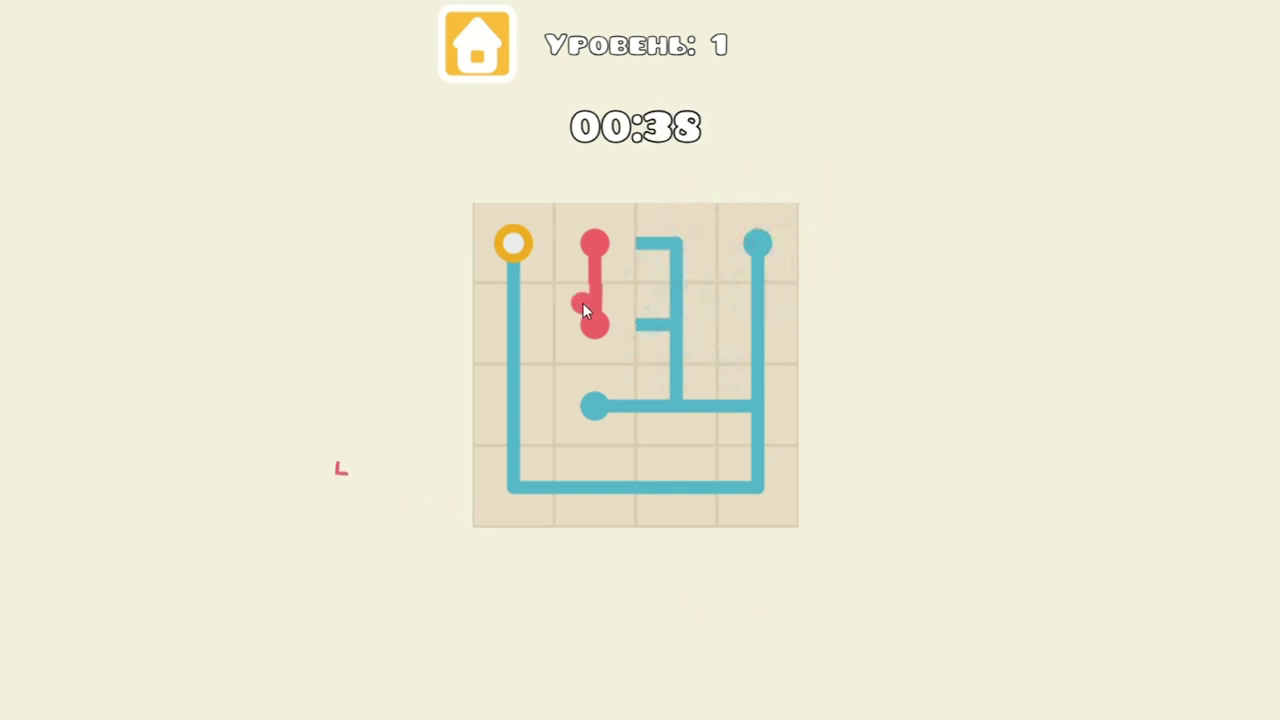
click(600, 254)
click(600, 254)
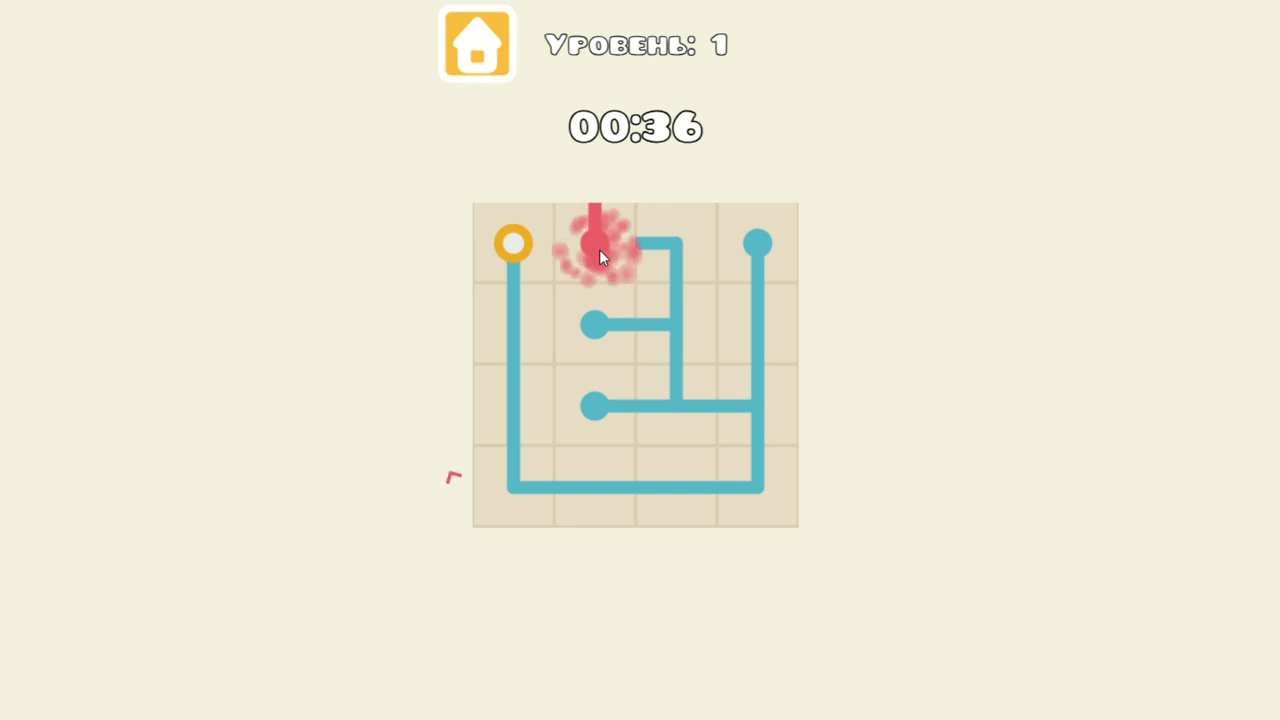
click(599, 250)
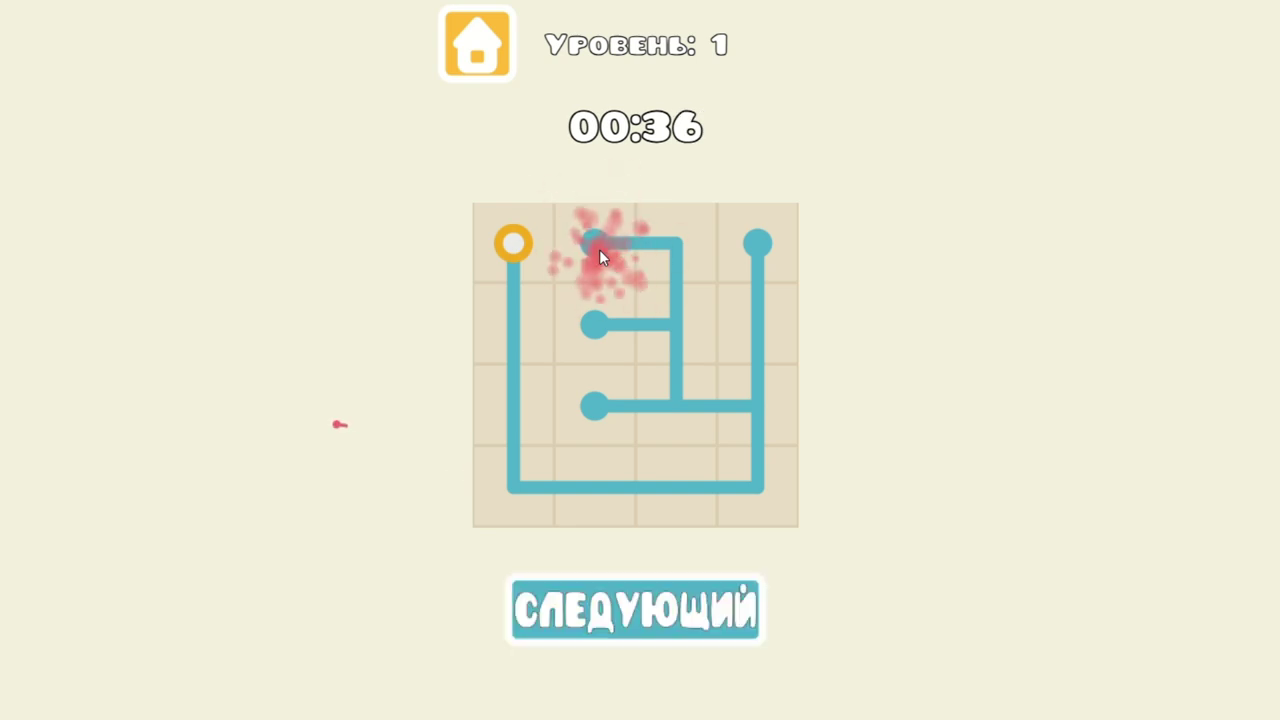
click(696, 617)
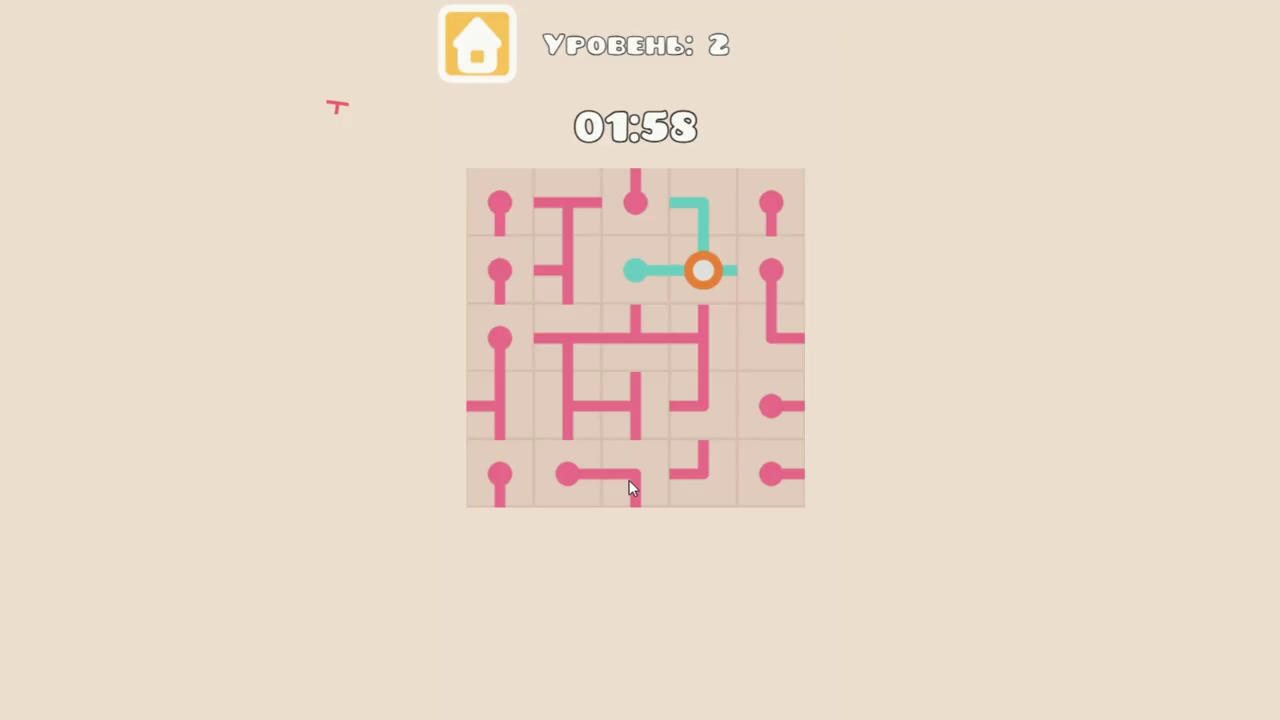
Rotate level 2's bottom-row and left-column tiles so they connect
click(630, 483)
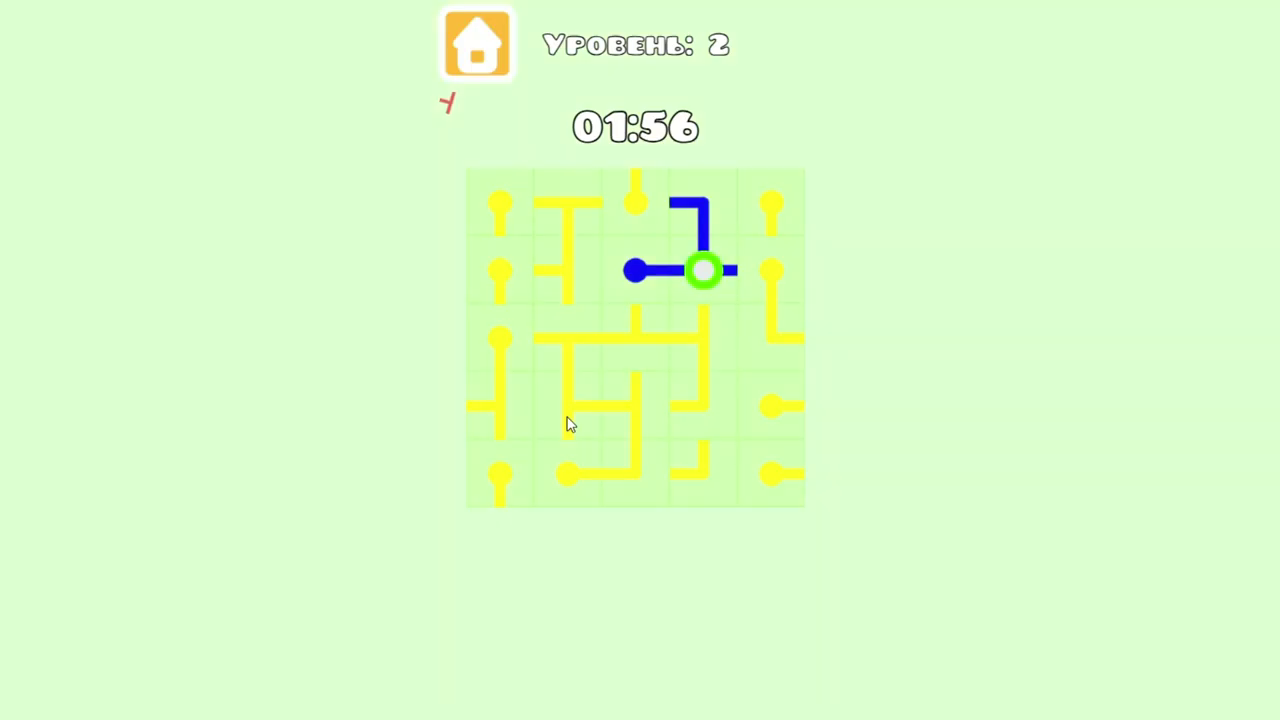
click(567, 423)
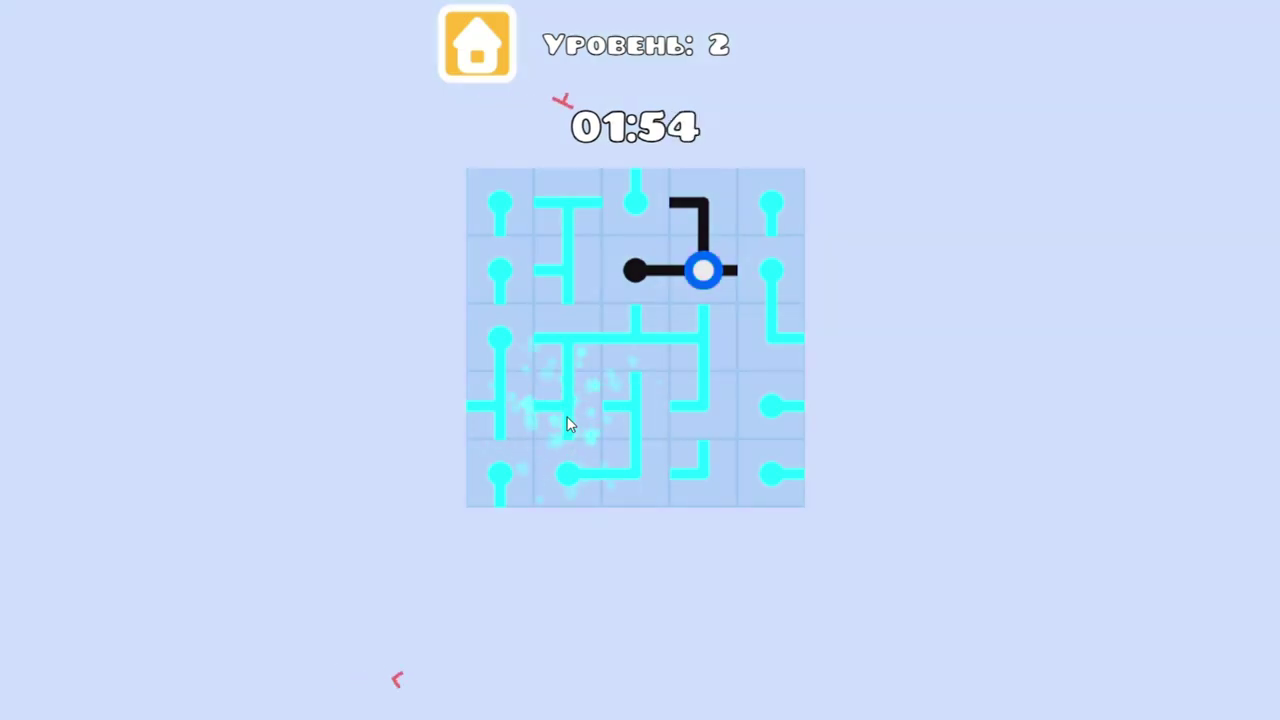
click(567, 417)
click(499, 414)
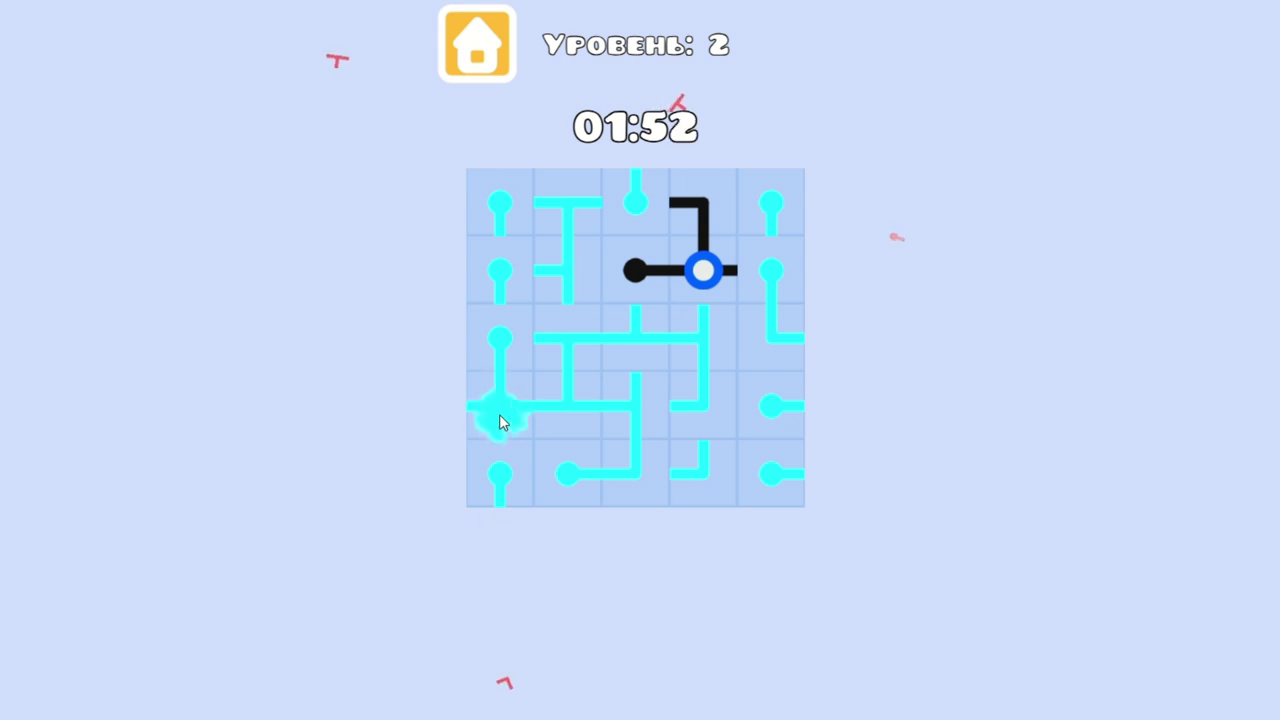
click(499, 418)
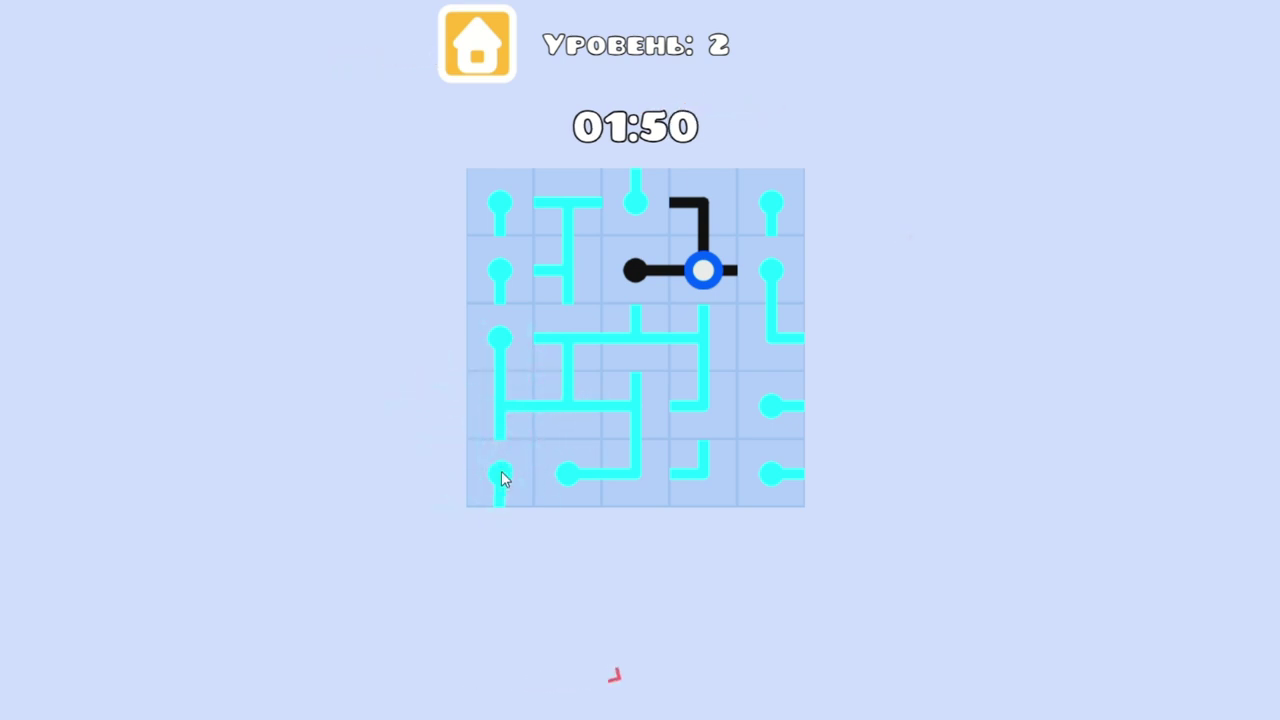
click(502, 478)
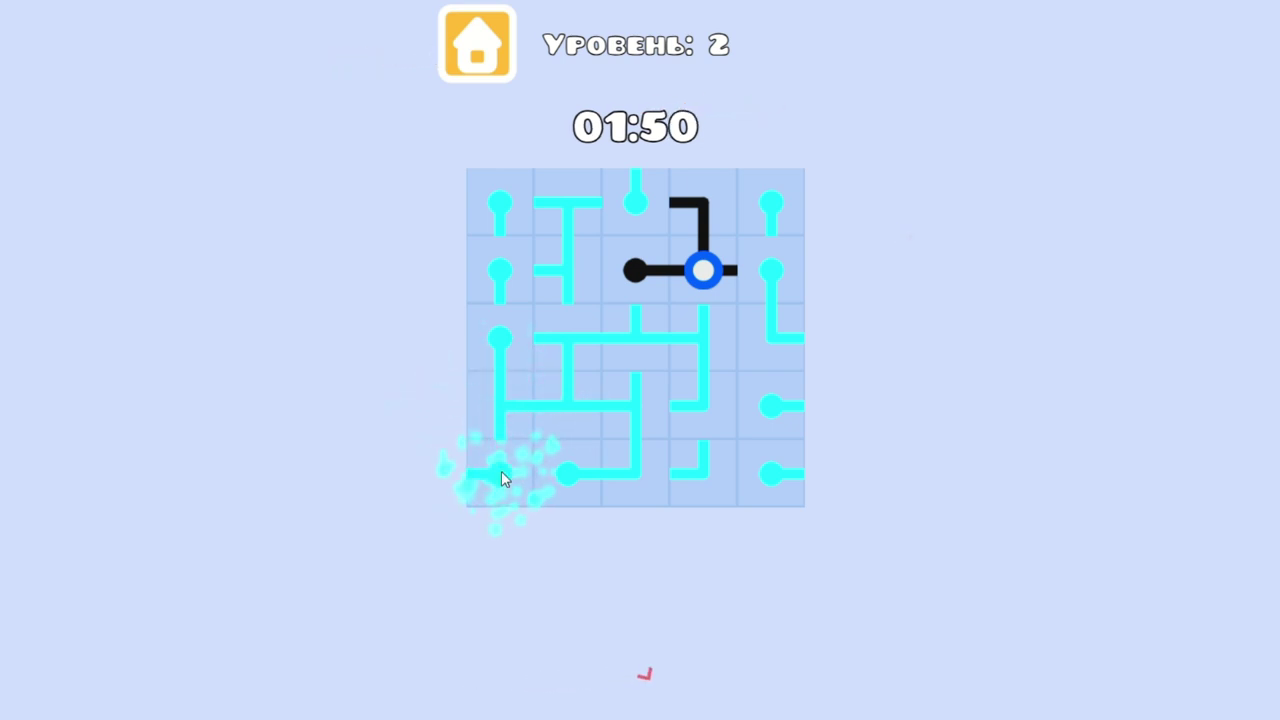
click(516, 274)
click(516, 274)
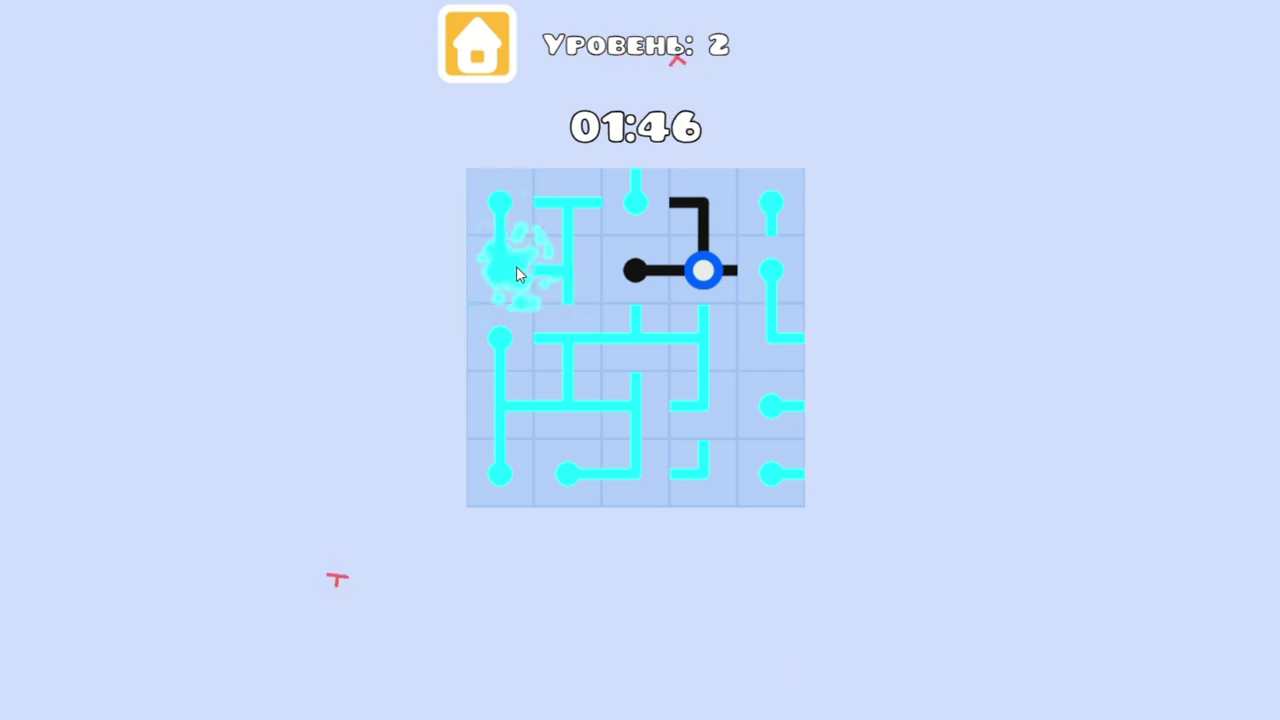
click(516, 272)
Join the top row across to column 5 and down the right column to row 3
click(515, 203)
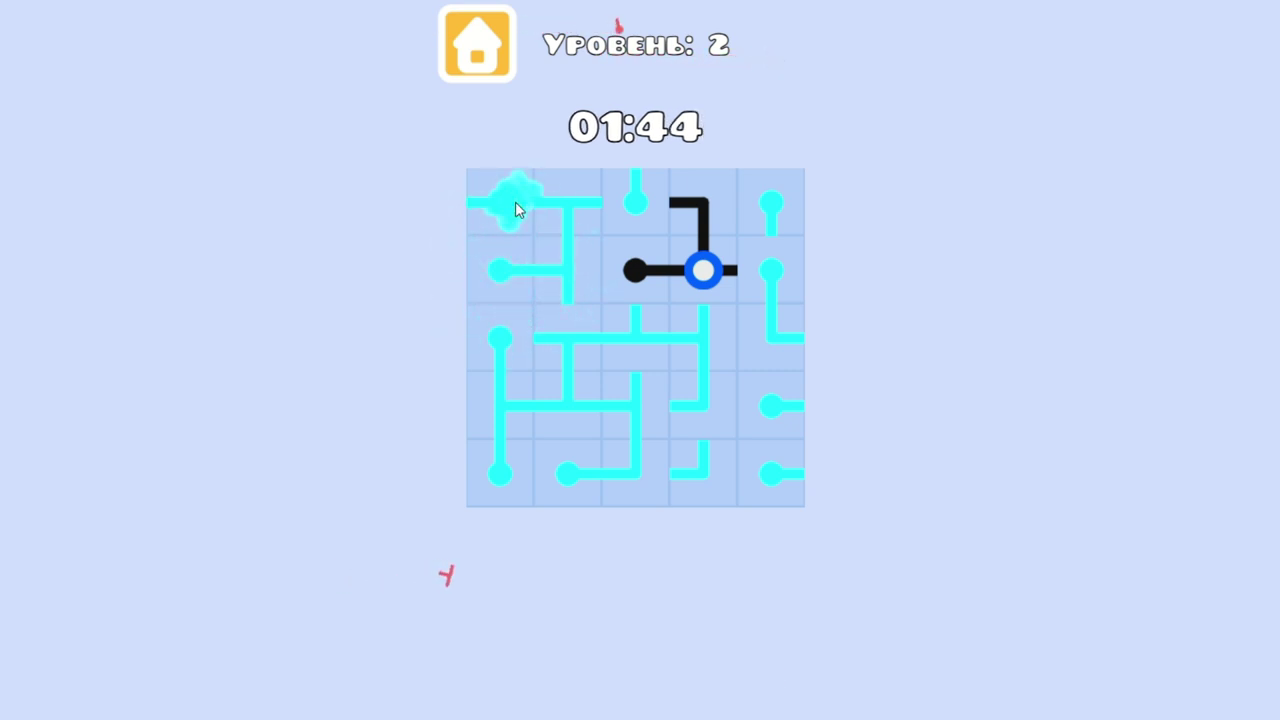
click(515, 201)
click(515, 201)
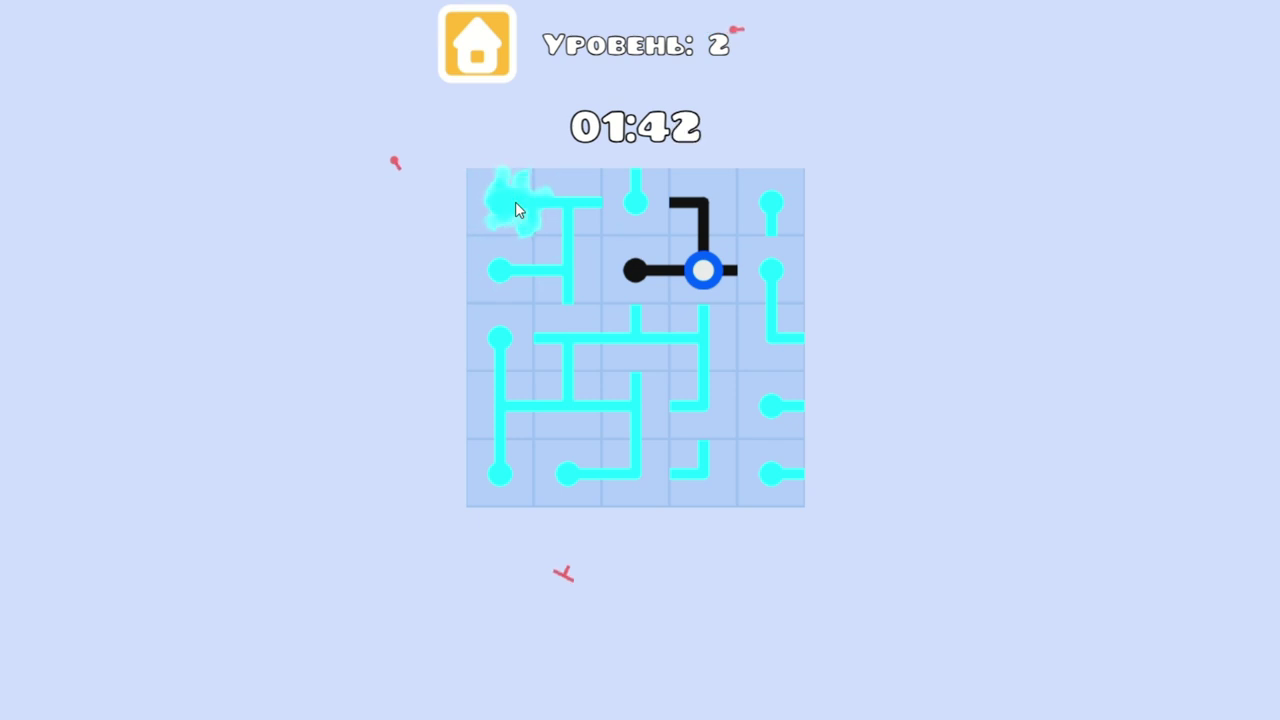
click(625, 213)
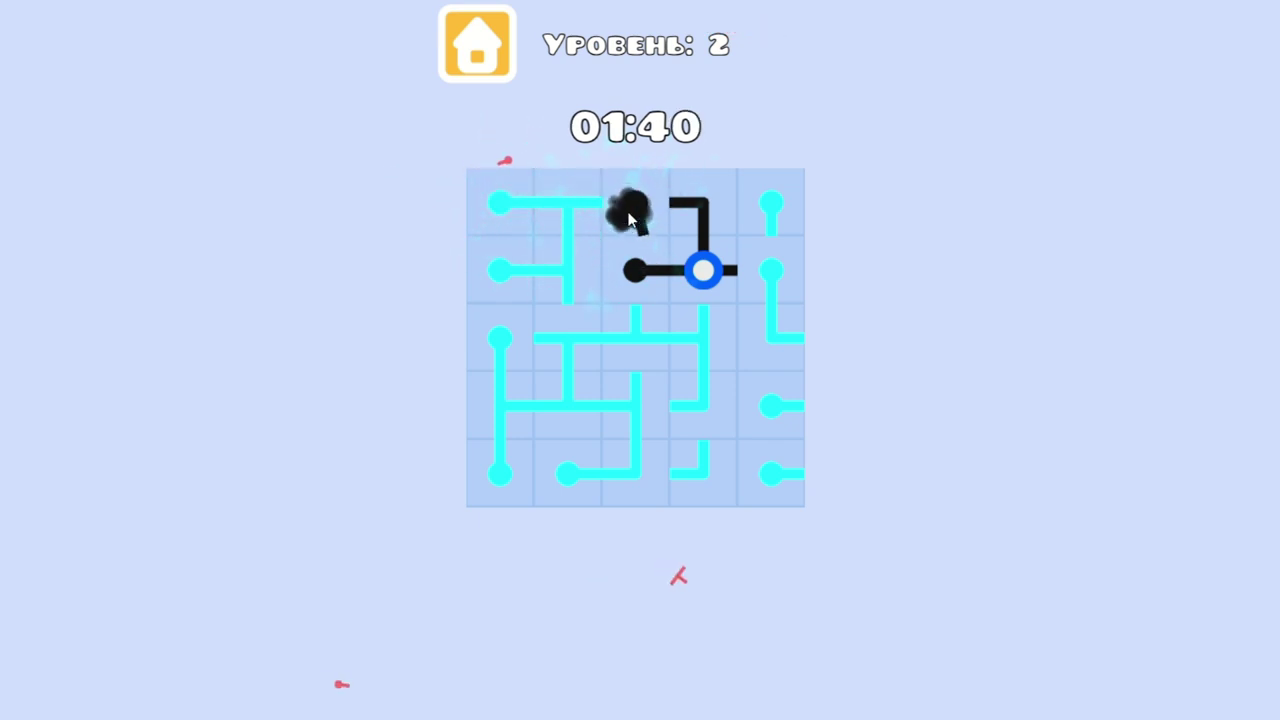
click(703, 205)
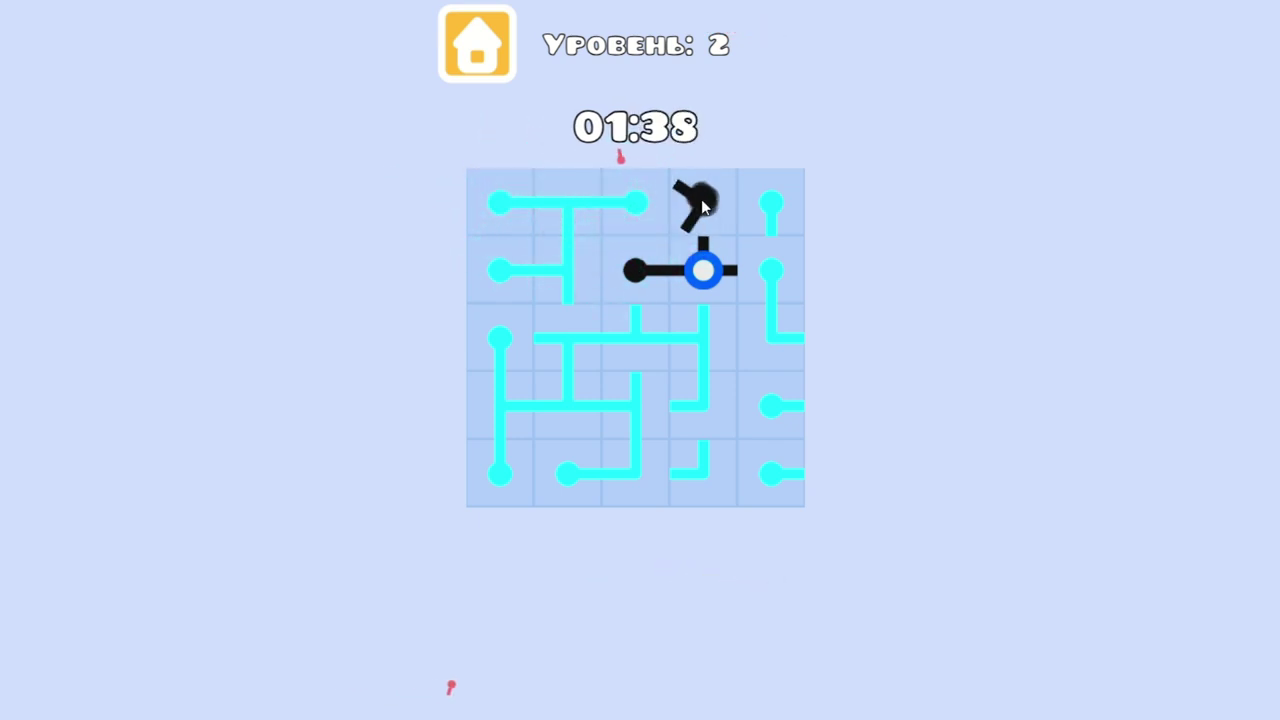
click(703, 205)
click(703, 205)
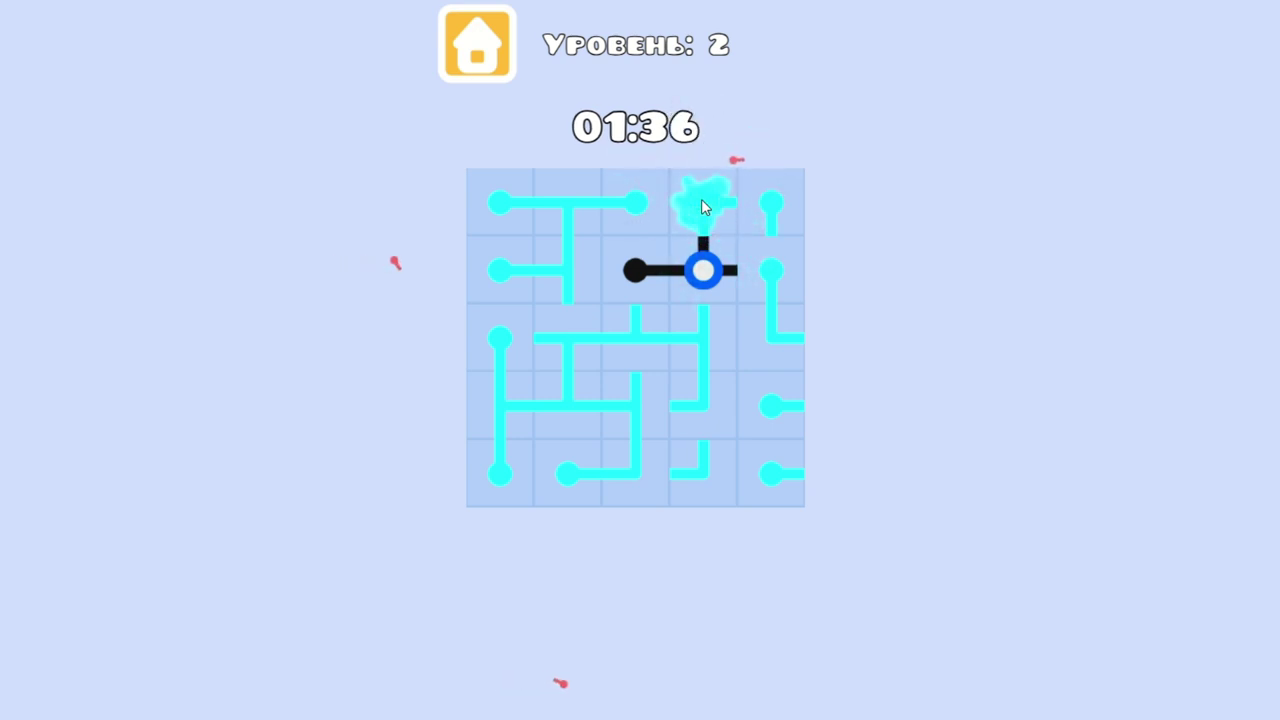
click(777, 207)
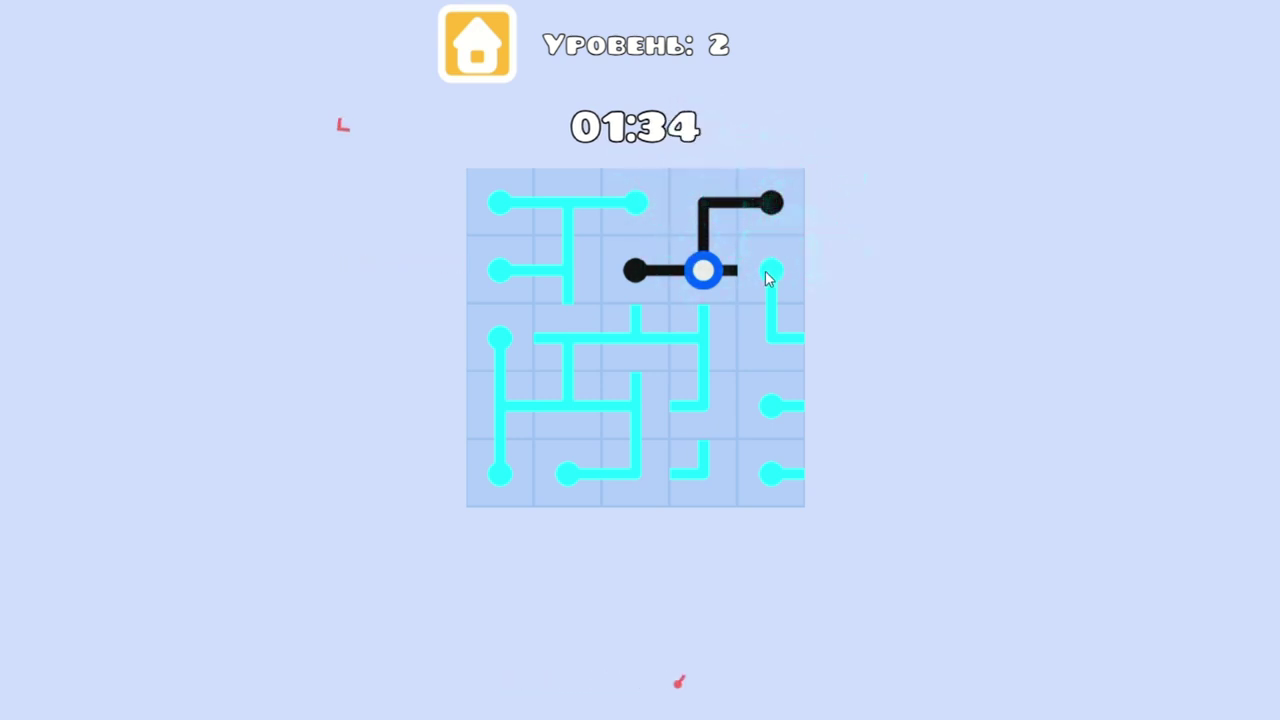
click(768, 278)
click(772, 329)
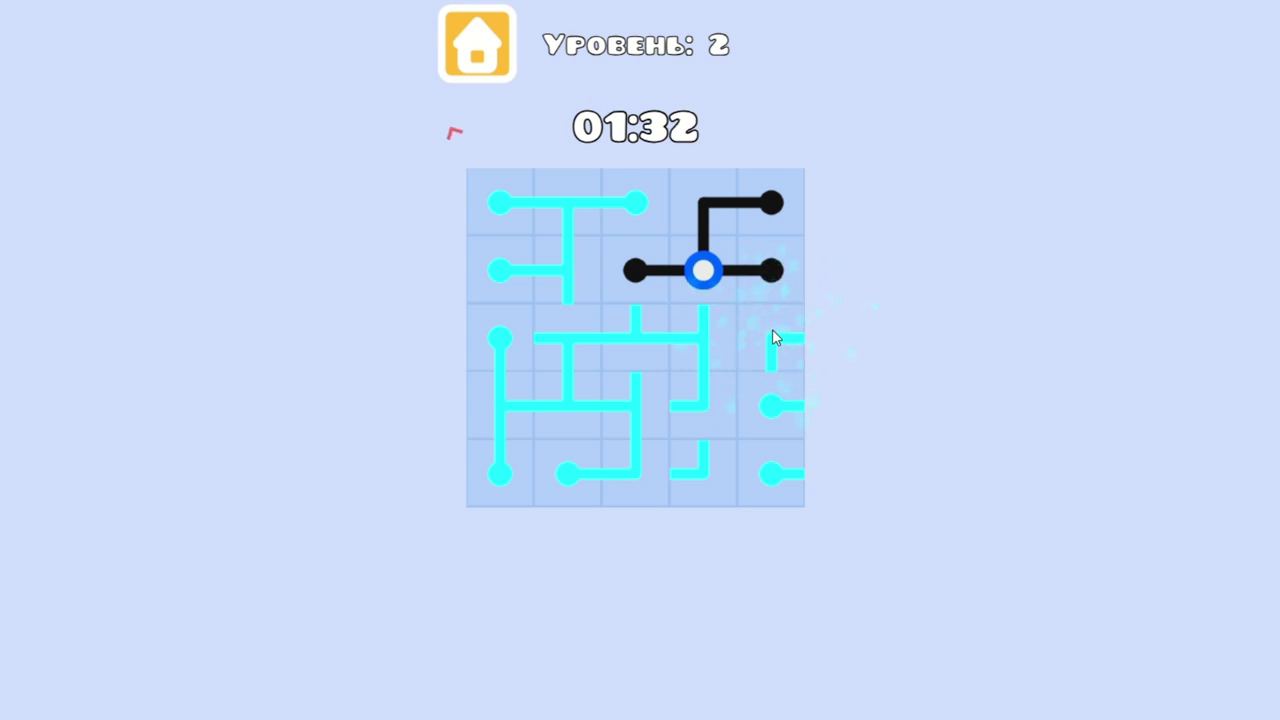
click(772, 332)
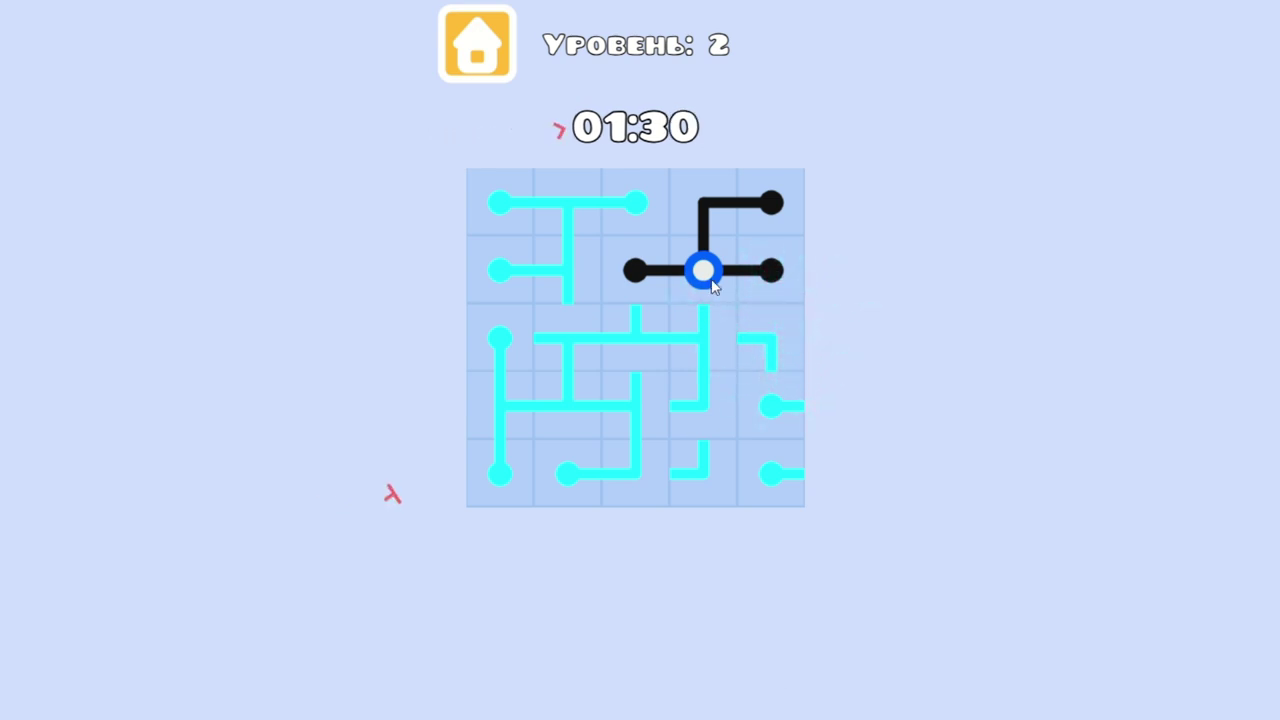
Link row 3 columns 2-4 and the row 4 right-side tiles into the network
click(552, 334)
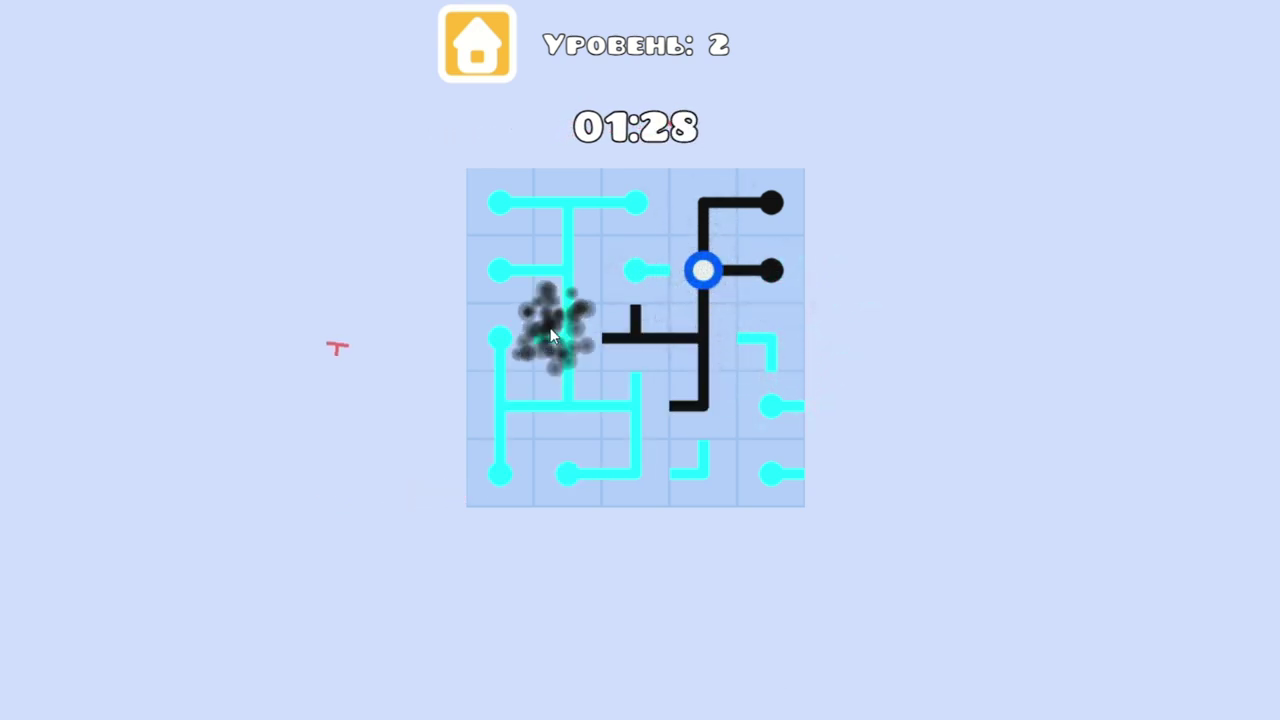
click(553, 335)
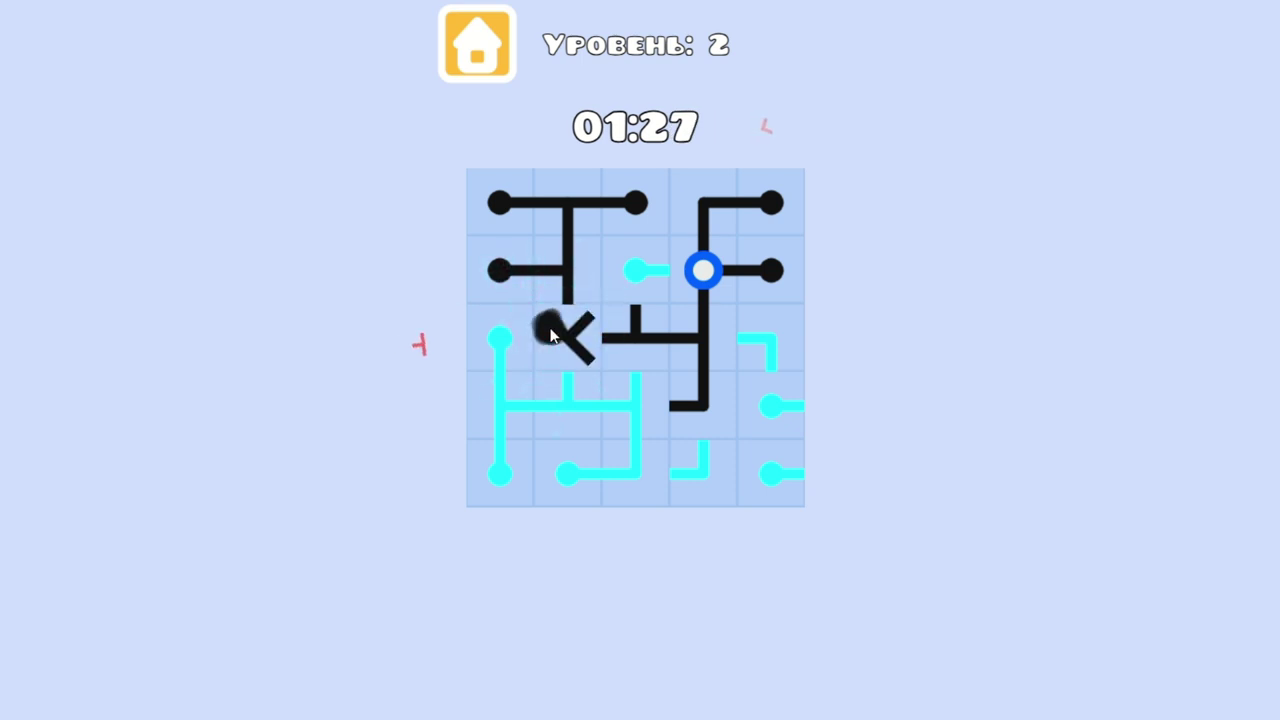
click(634, 336)
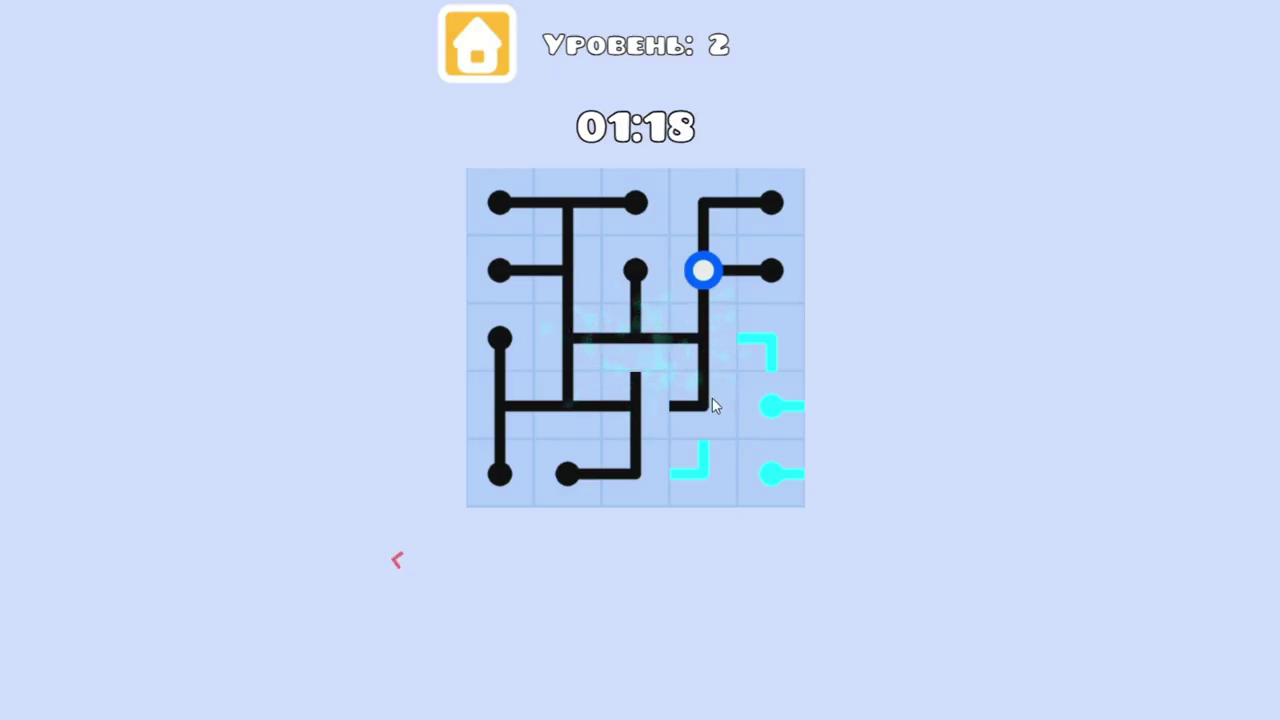
click(712, 343)
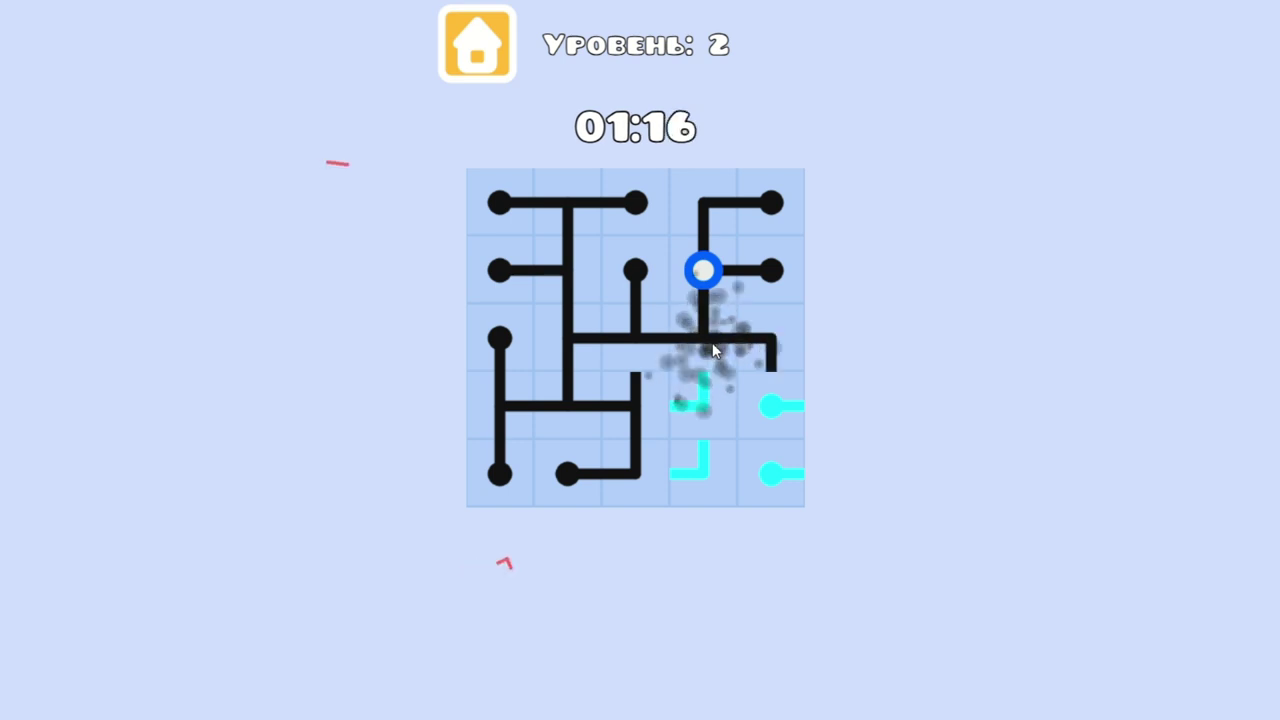
click(779, 404)
click(768, 407)
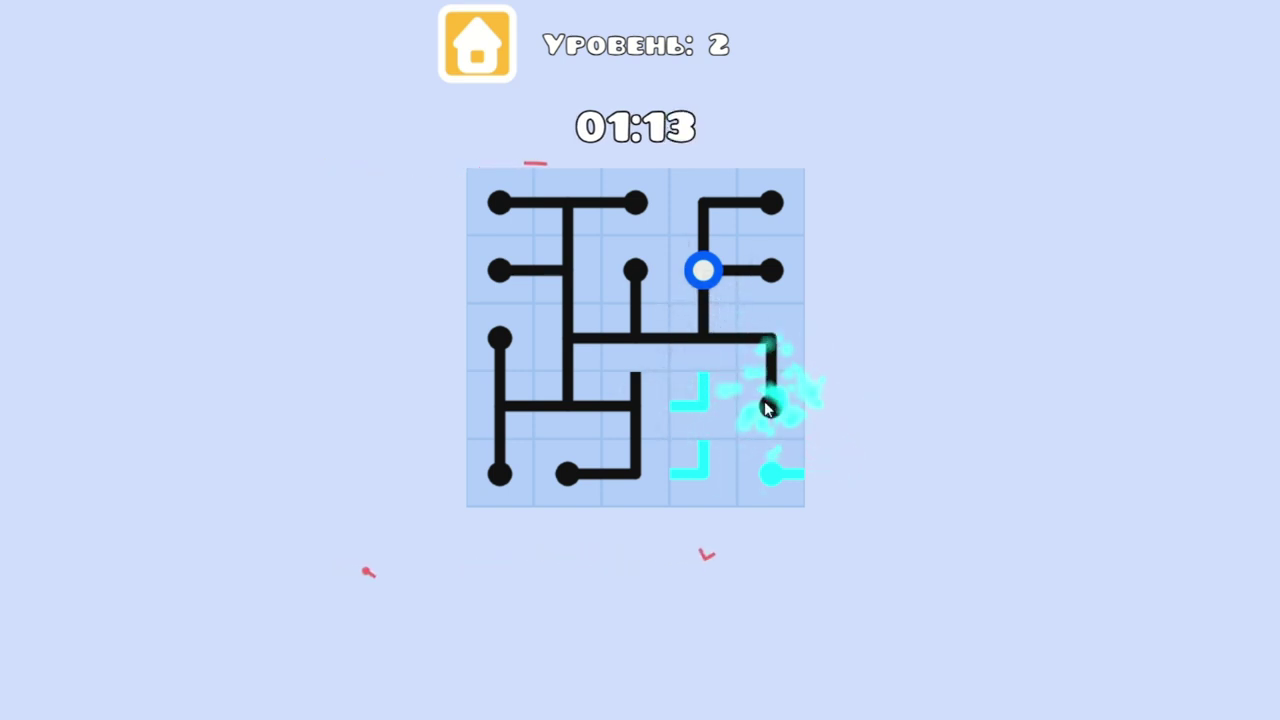
click(715, 417)
click(715, 417)
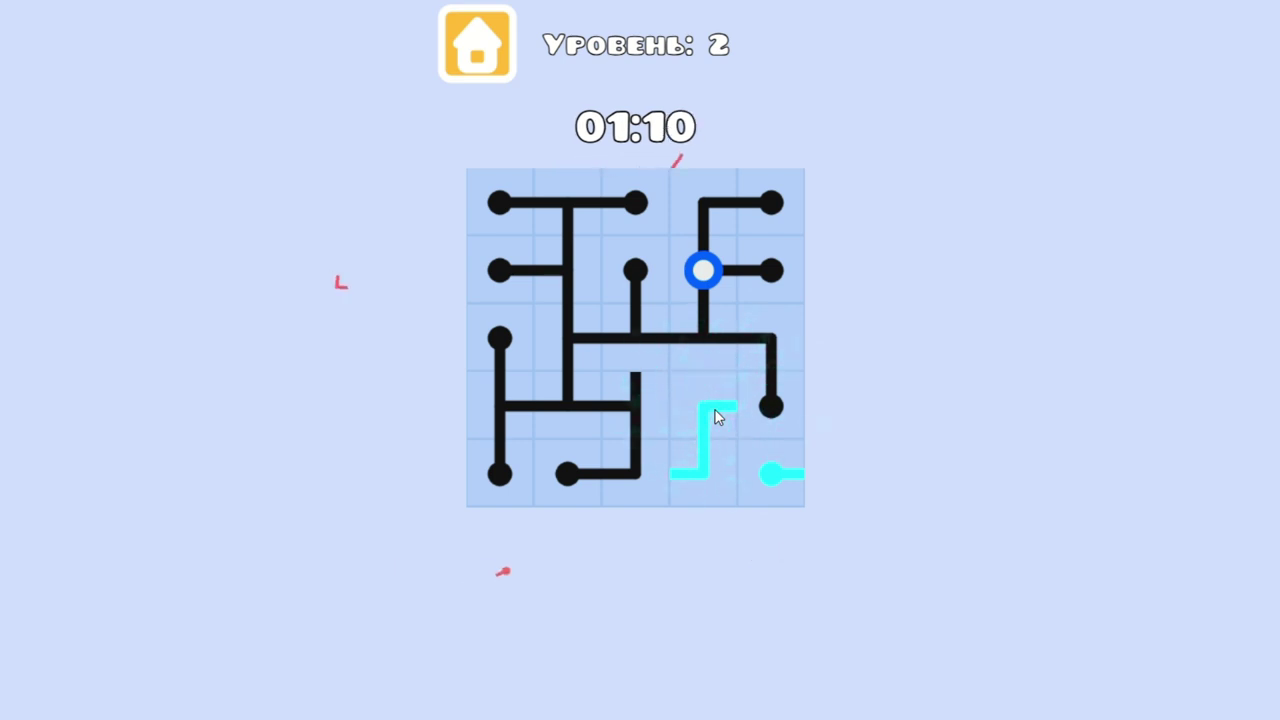
click(715, 418)
Connect row 4 column 3 and the bottom-row corner and end cap, then advance to level 3
click(630, 424)
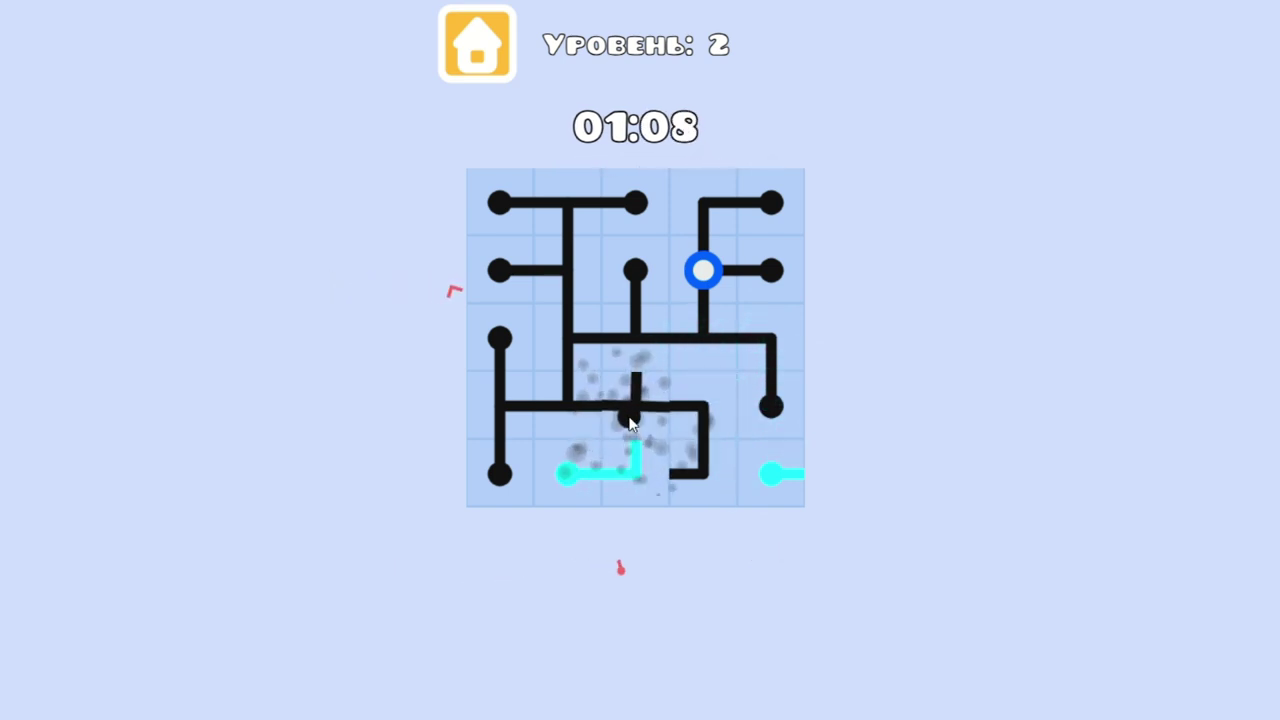
click(630, 424)
click(630, 424)
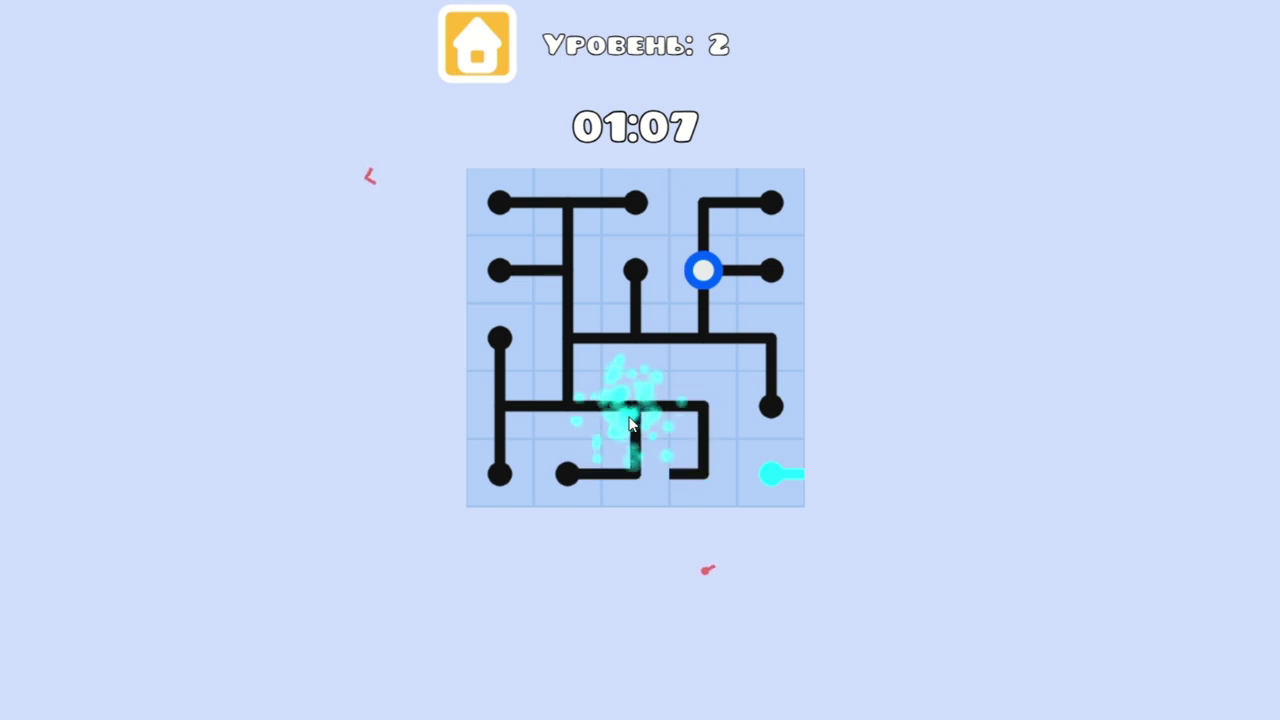
click(688, 463)
click(787, 477)
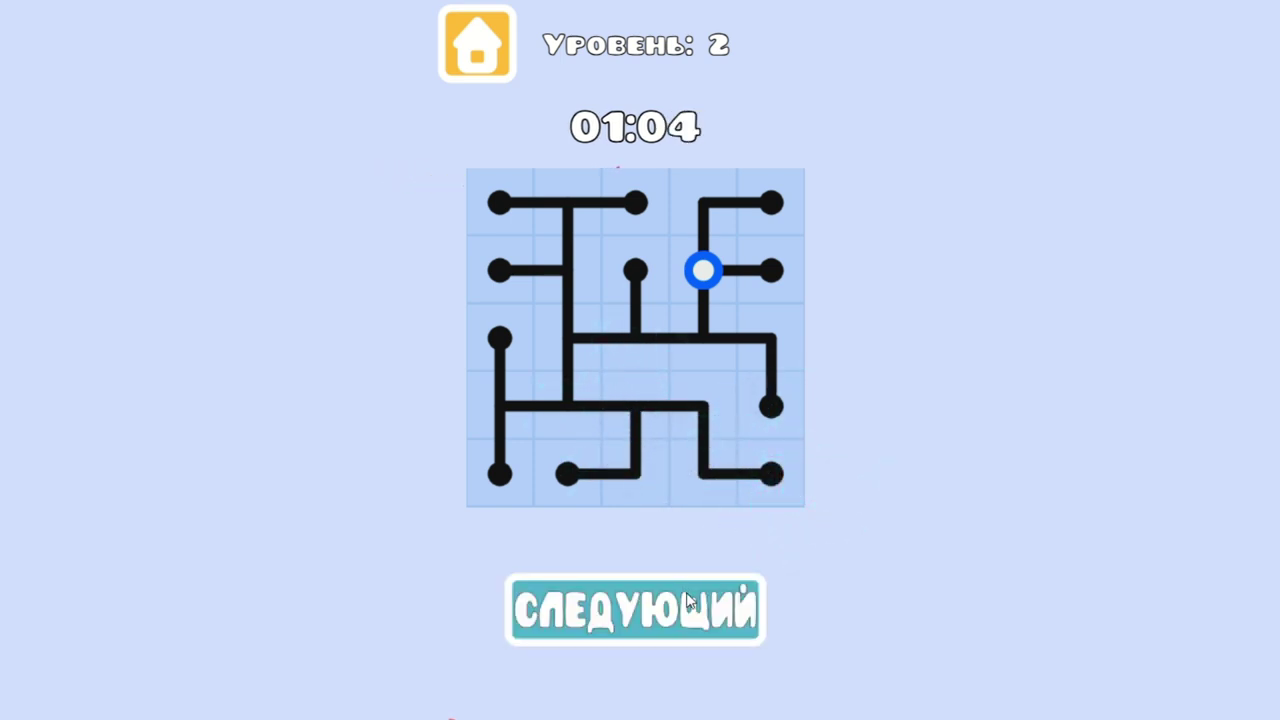
click(688, 600)
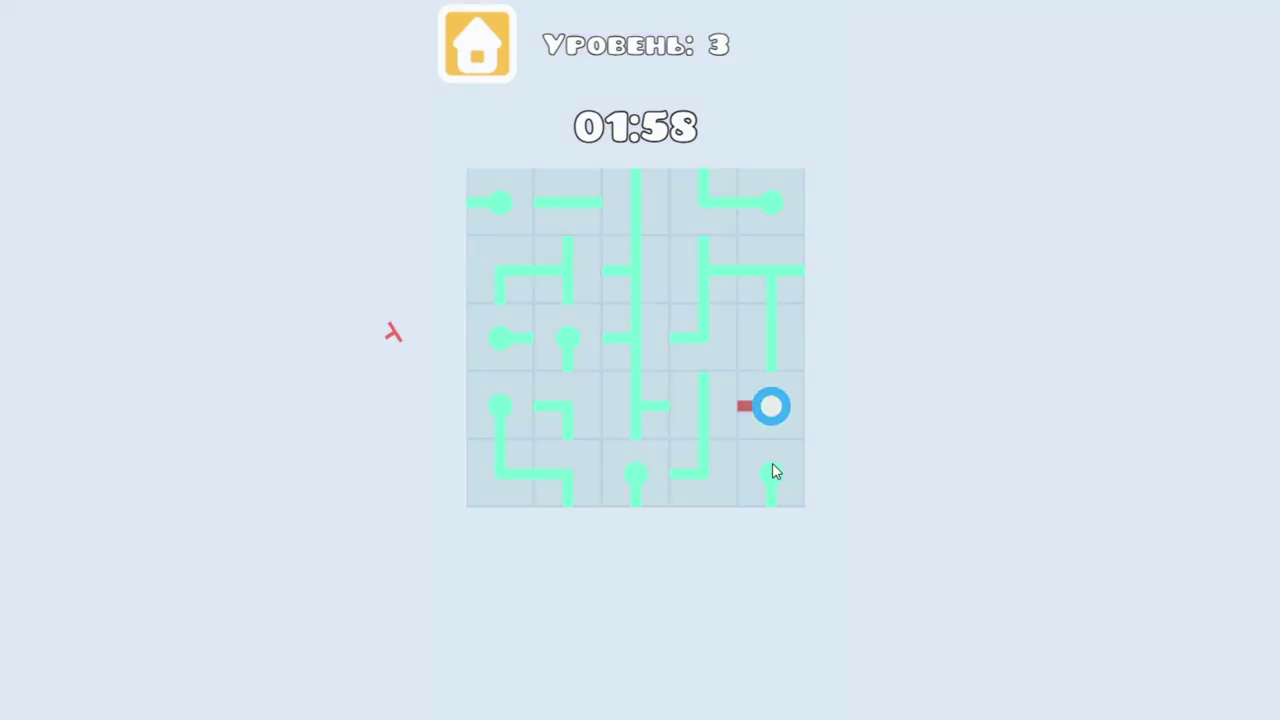
Rotate level 3's bottom-right end cap, its corner, and the column 2-3 lower pipes
click(772, 464)
click(718, 472)
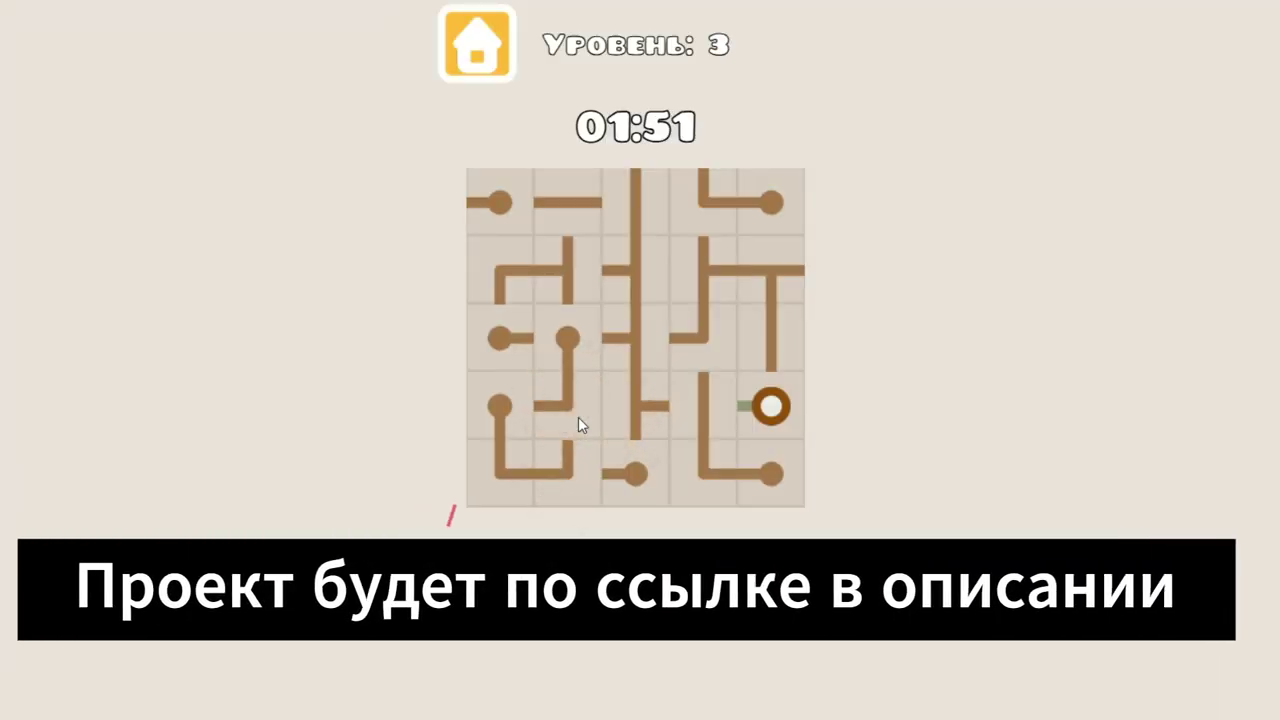
click(578, 418)
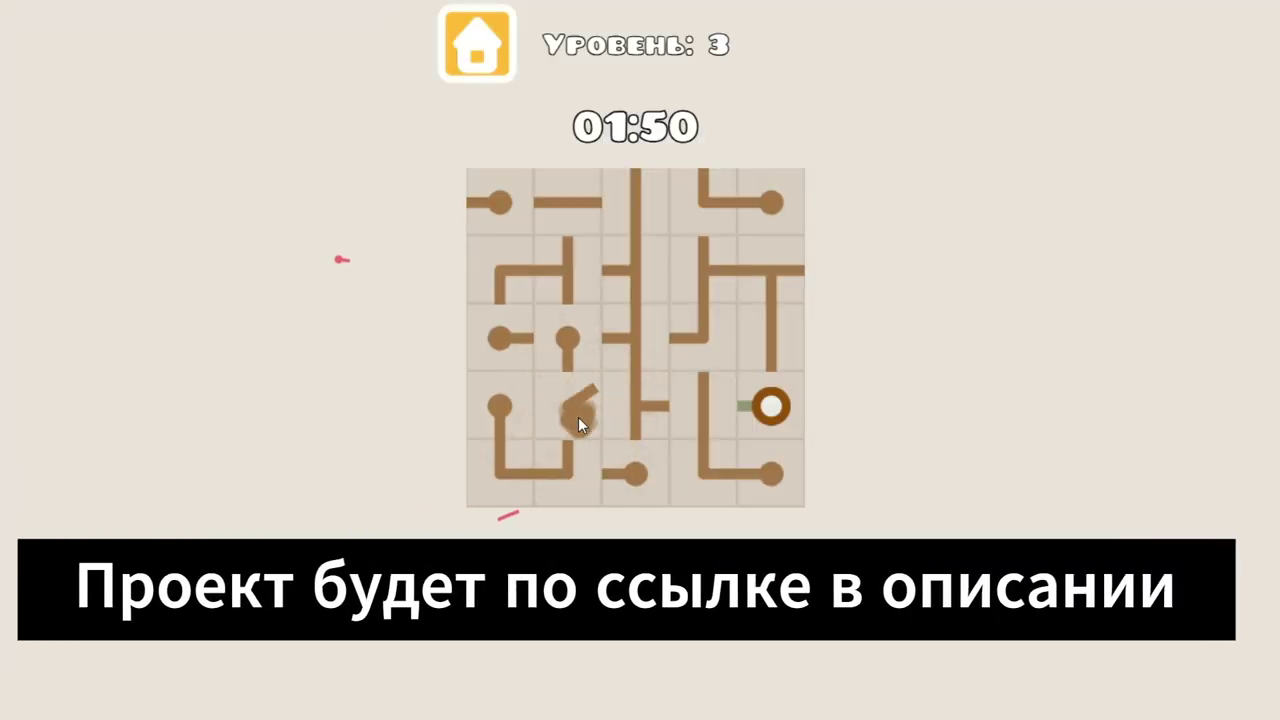
click(578, 418)
click(648, 416)
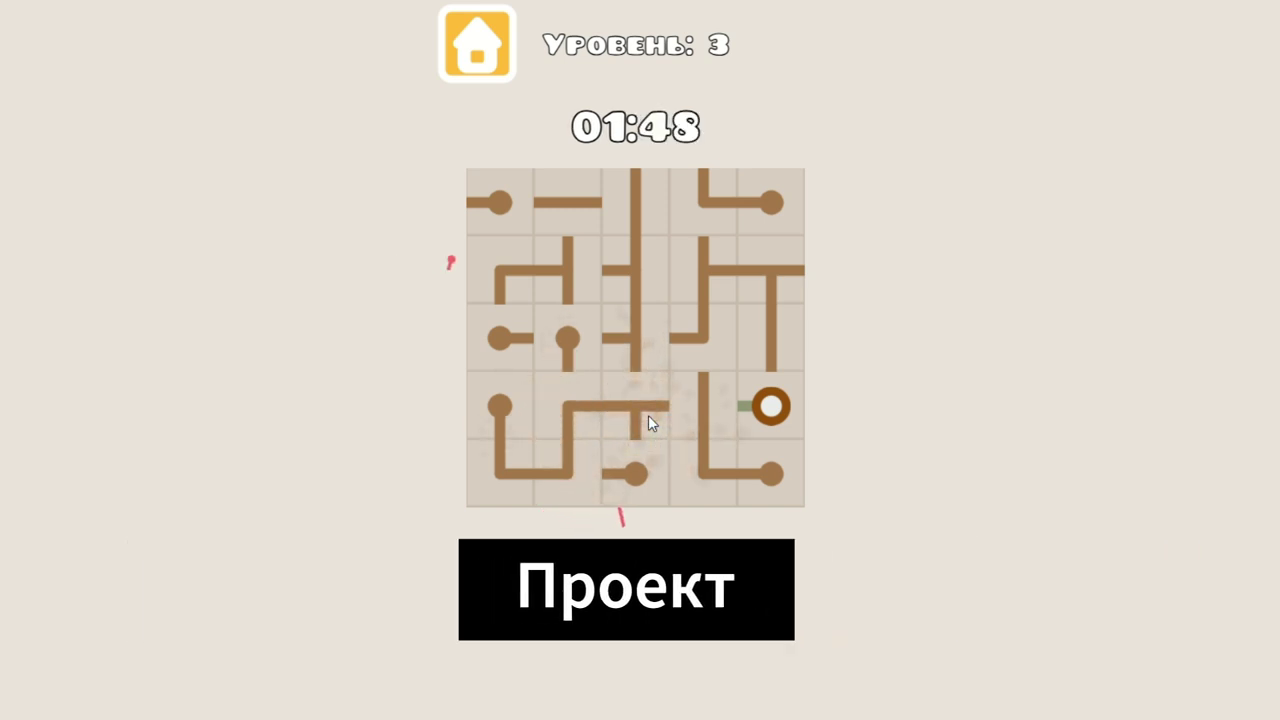
click(641, 435)
click(635, 458)
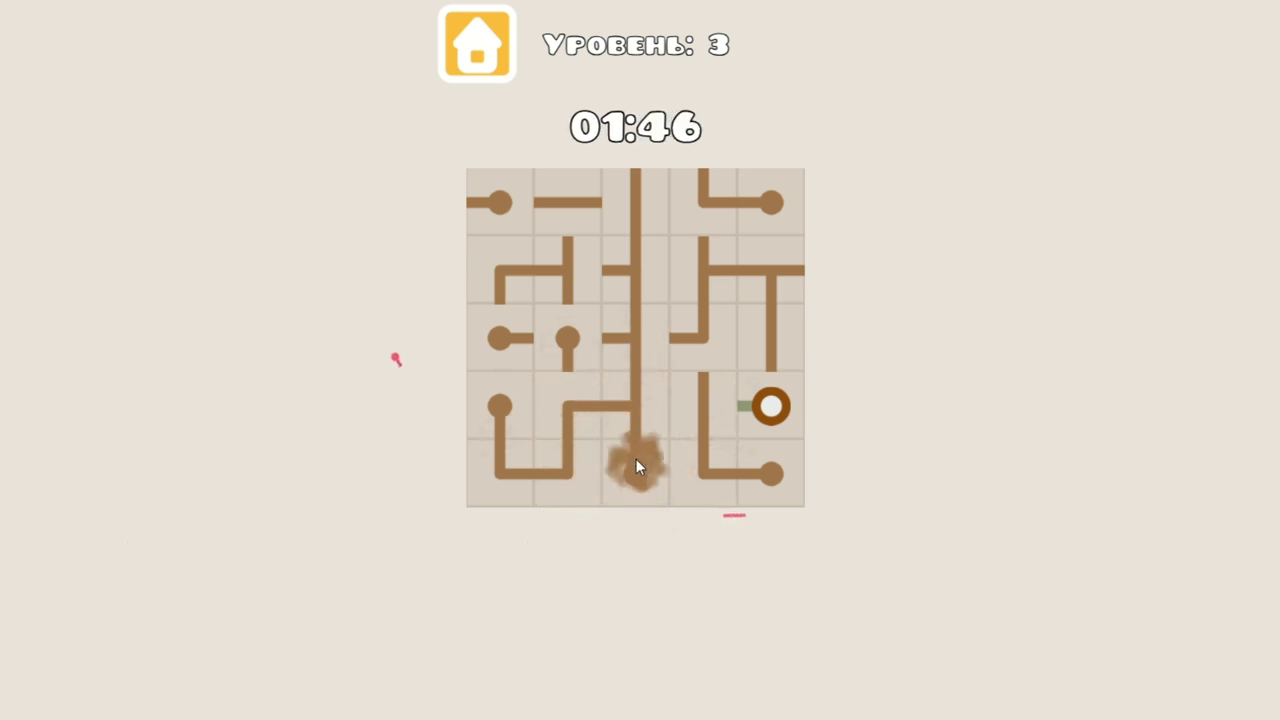
Turn the row 3 end caps in columns 1-2 and the top-left cap to join
click(577, 330)
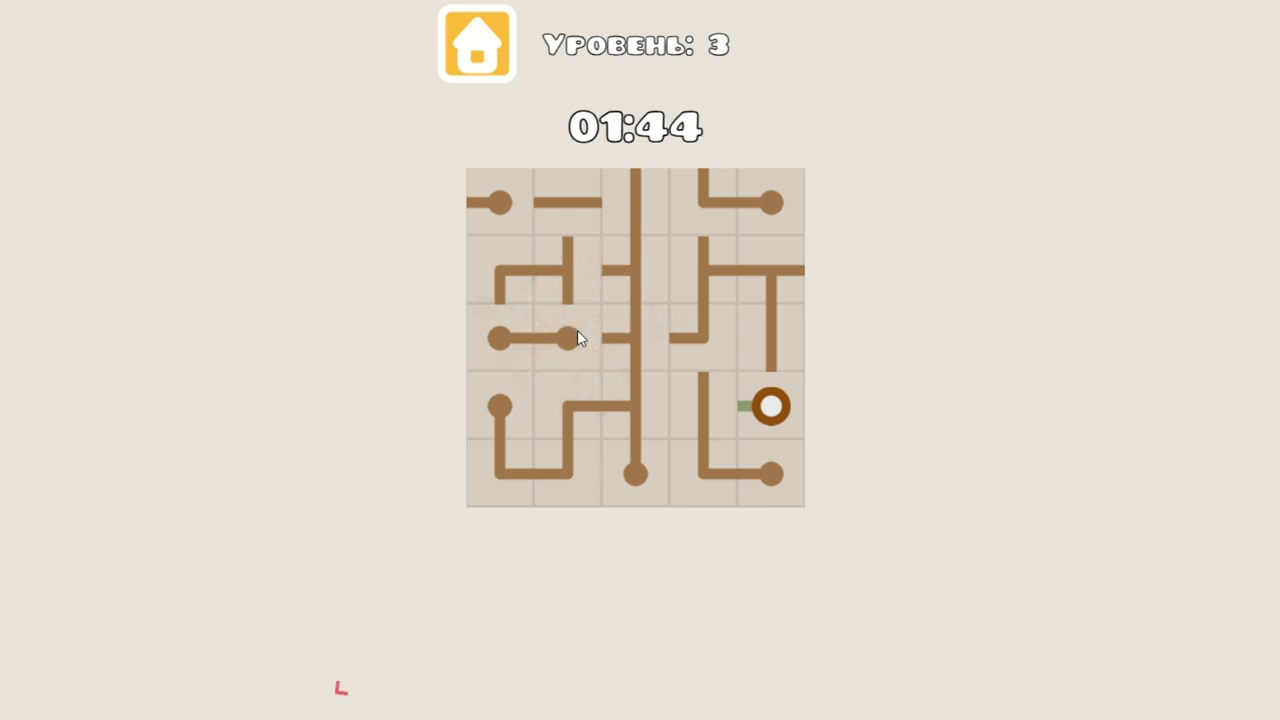
click(577, 330)
click(577, 330)
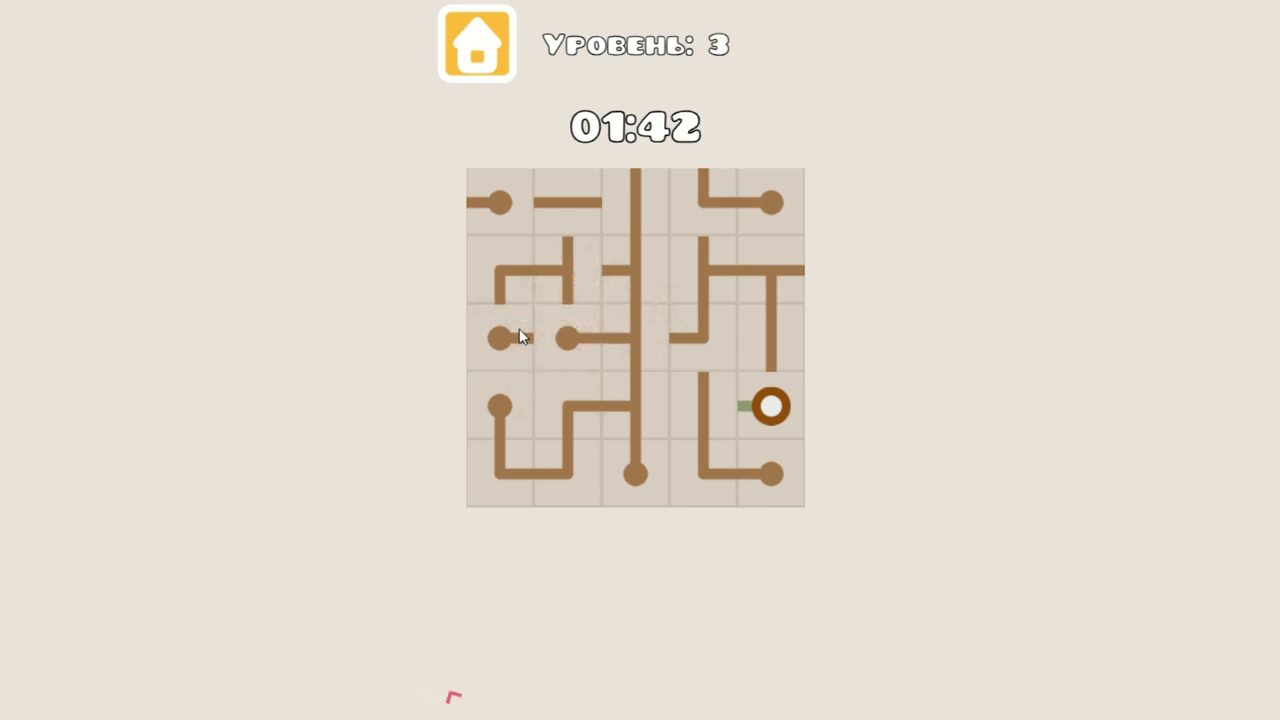
click(519, 330)
click(519, 328)
click(519, 328)
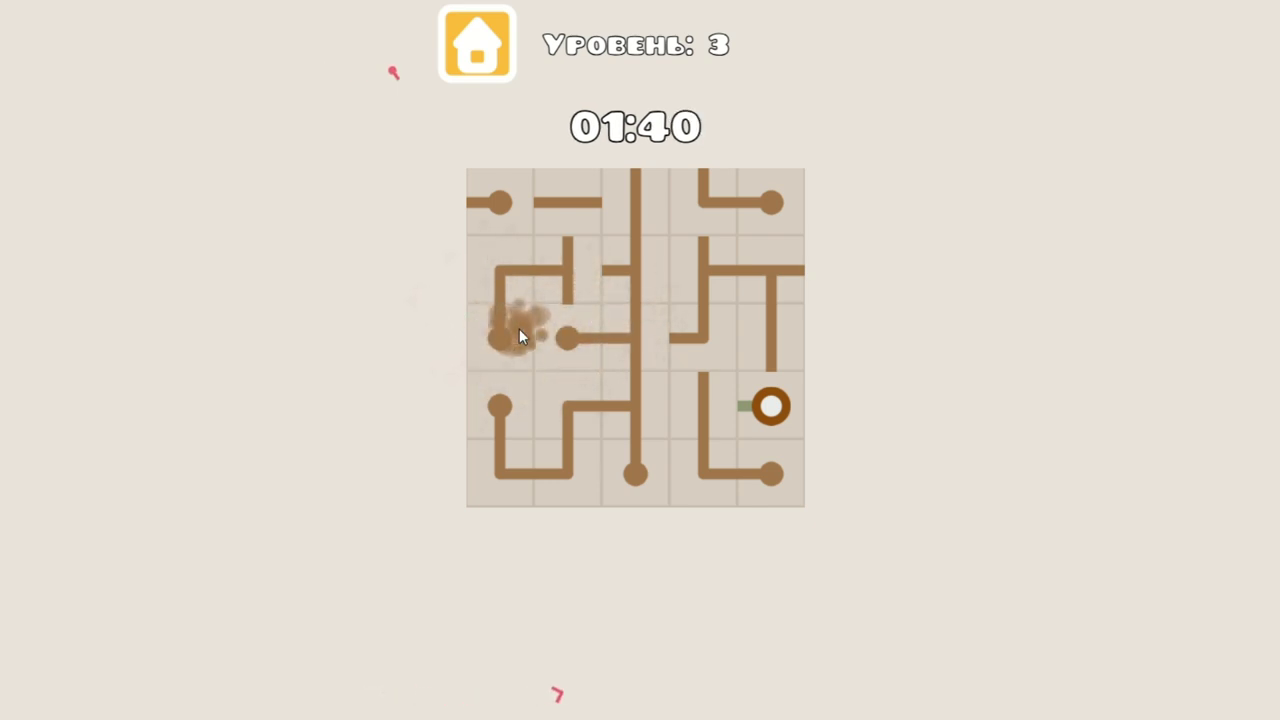
click(515, 220)
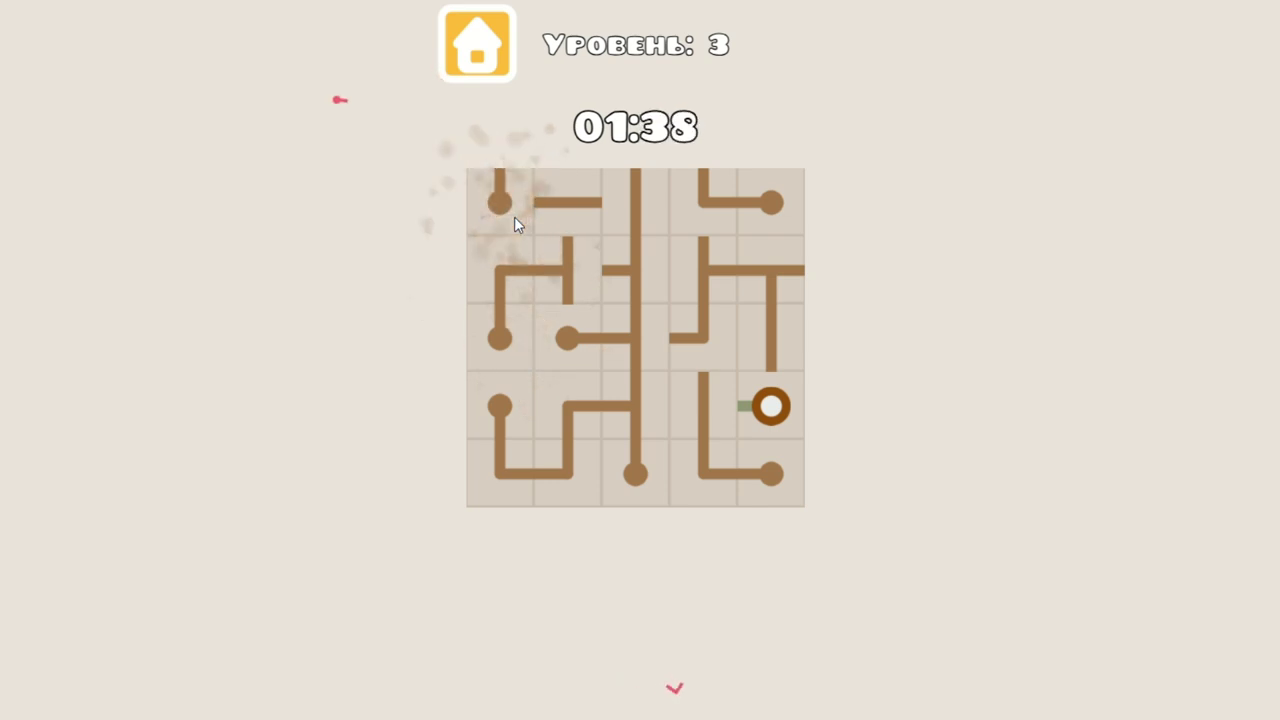
click(515, 220)
Connect the top row through the top-right cap down to the source
click(625, 209)
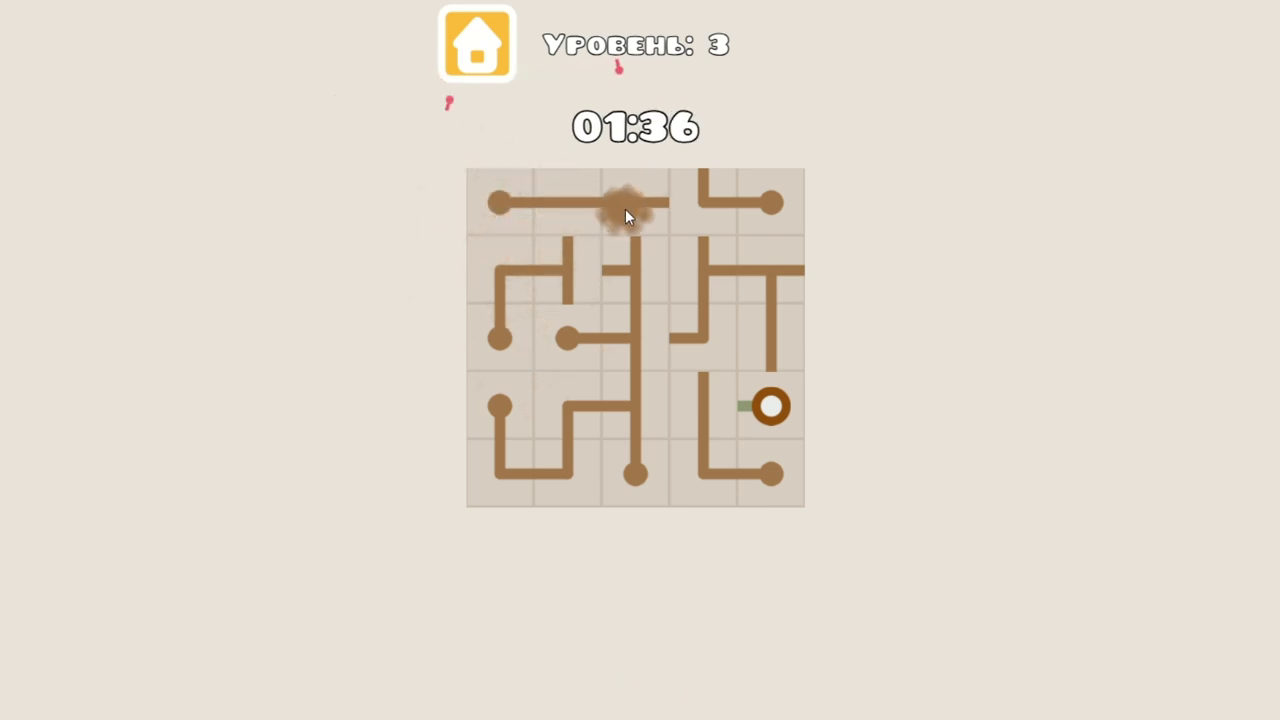
click(692, 200)
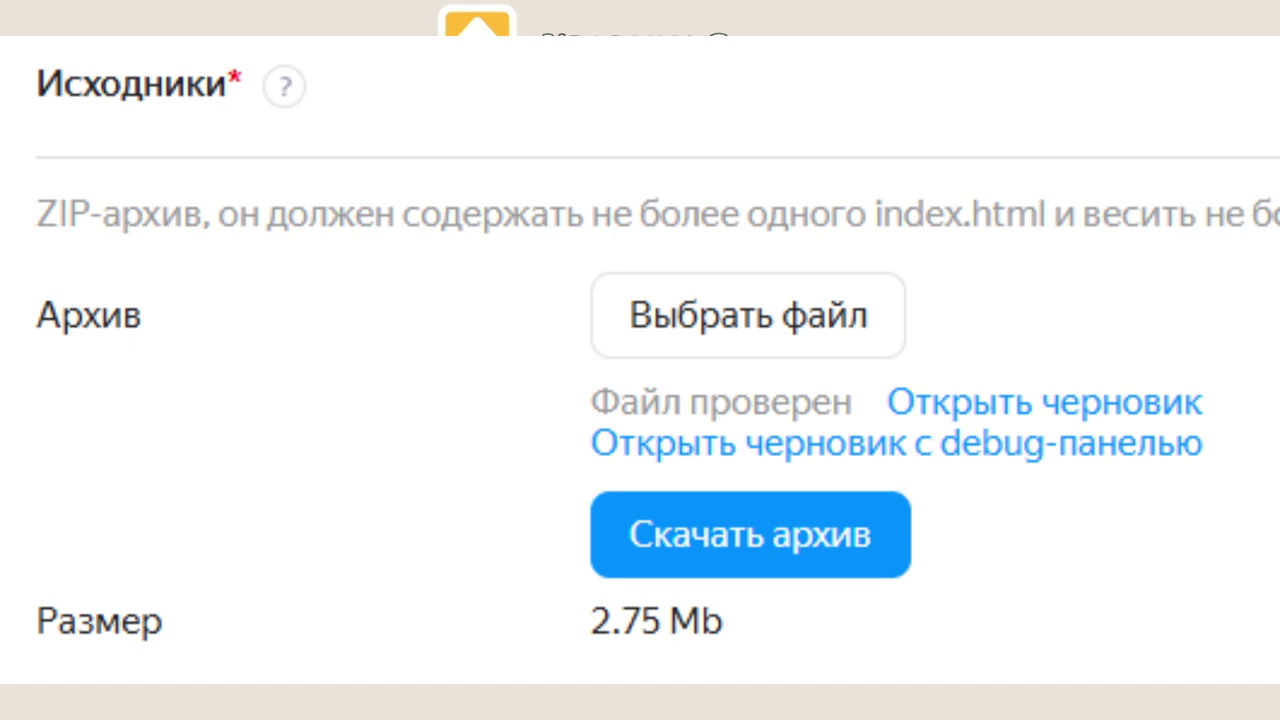
click(763, 198)
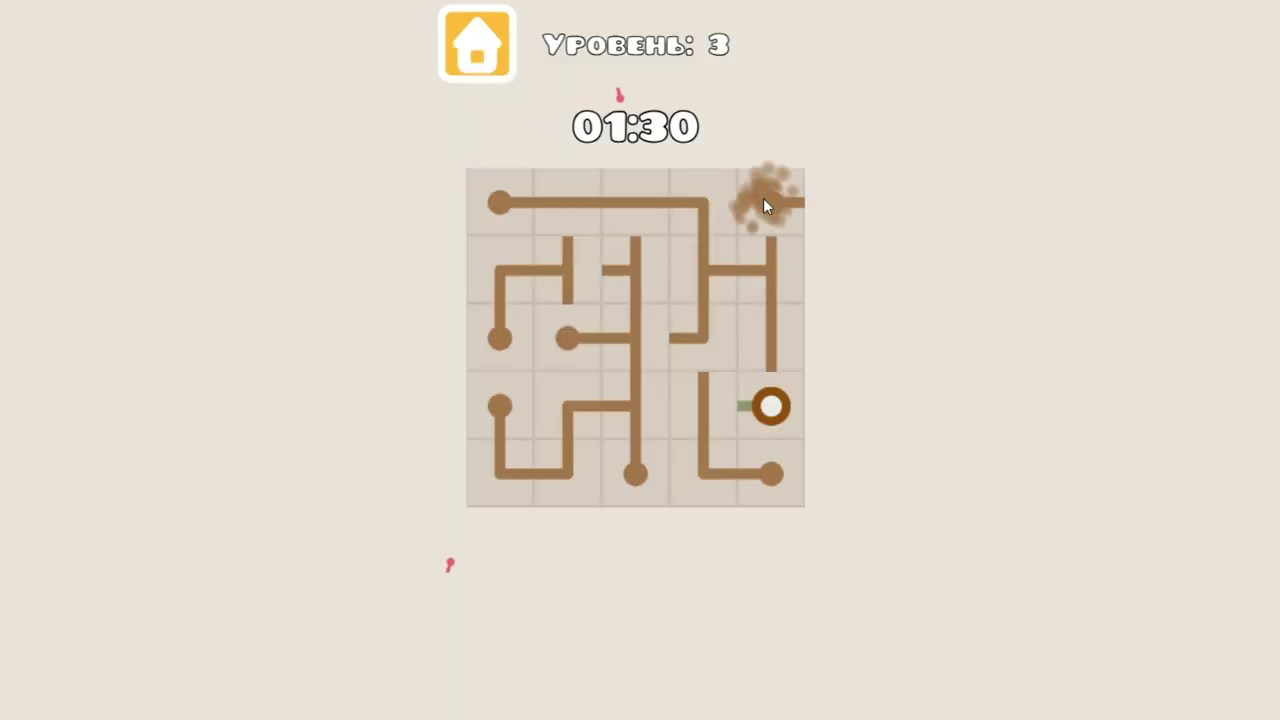
click(763, 198)
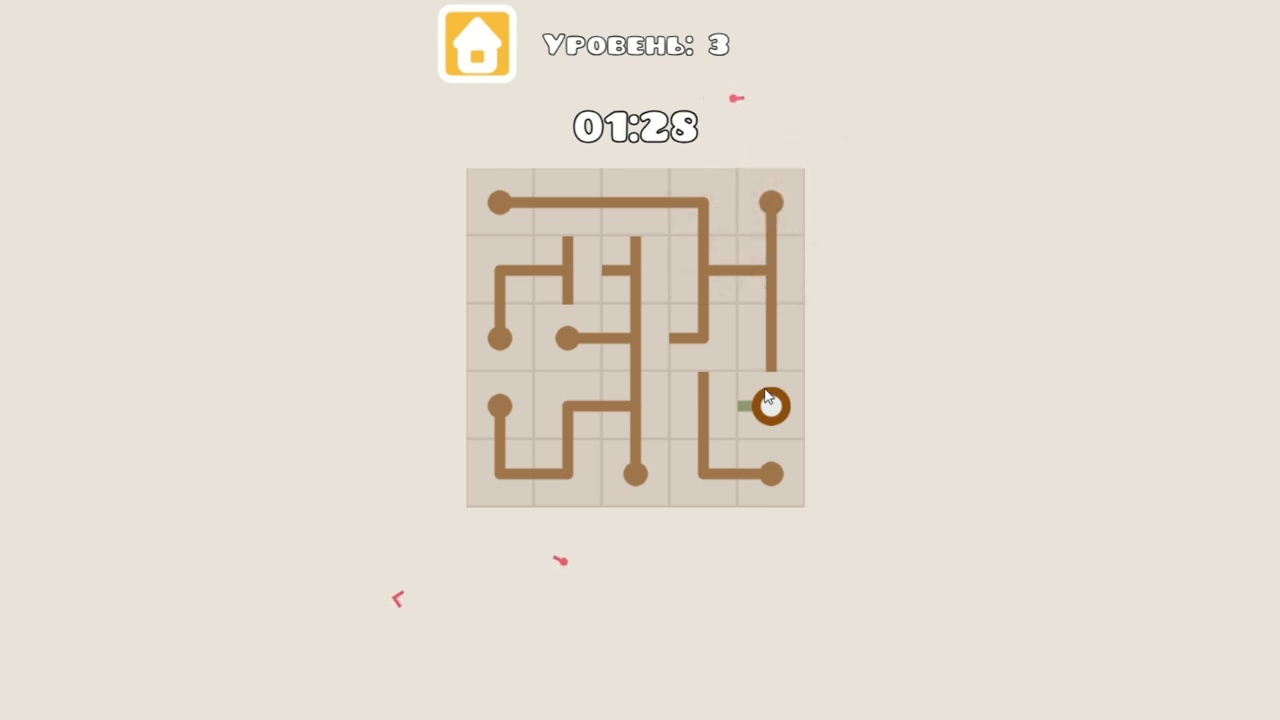
click(766, 398)
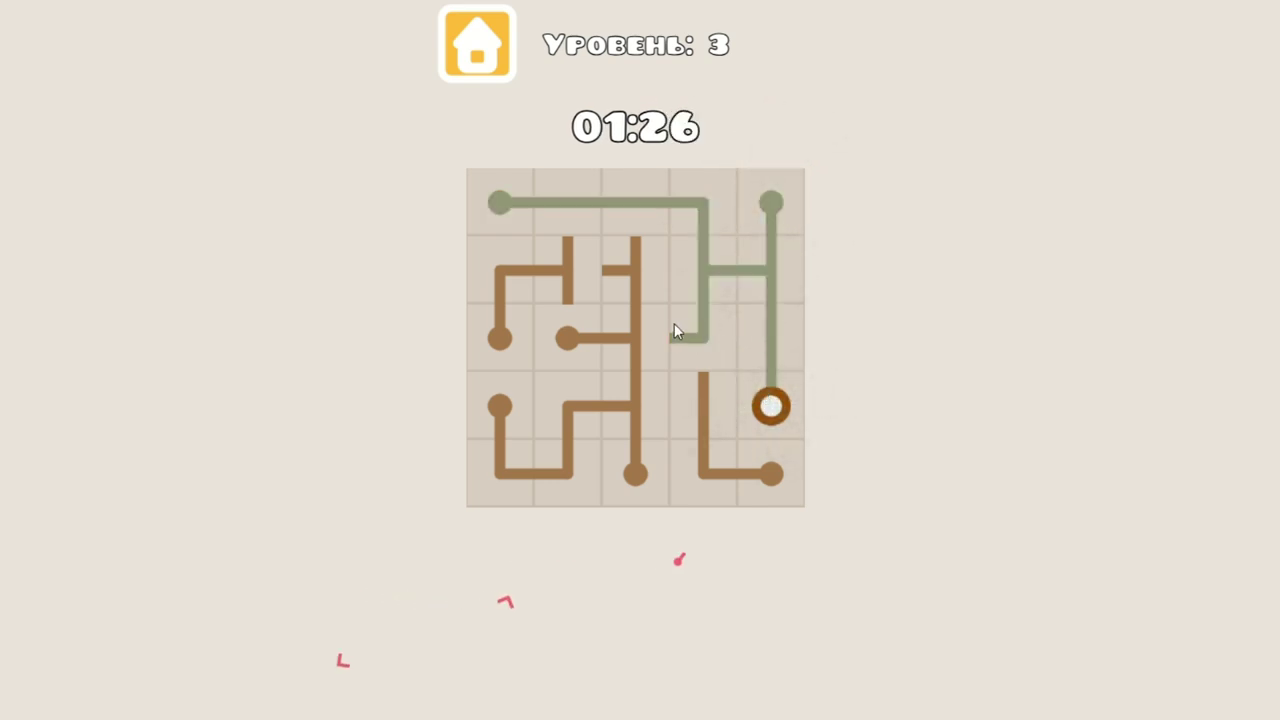
Rotate the second-row T-pipes and middle tiles until level 3 is solved
click(559, 270)
click(559, 270)
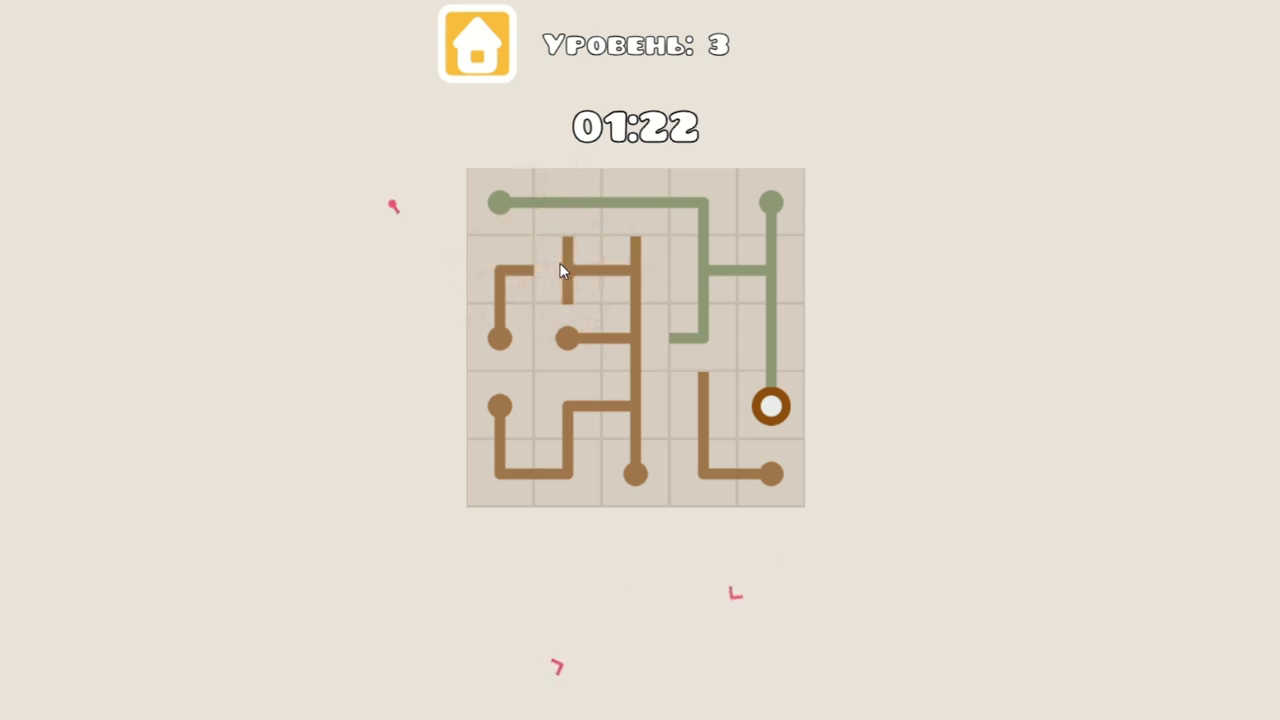
click(559, 265)
click(624, 264)
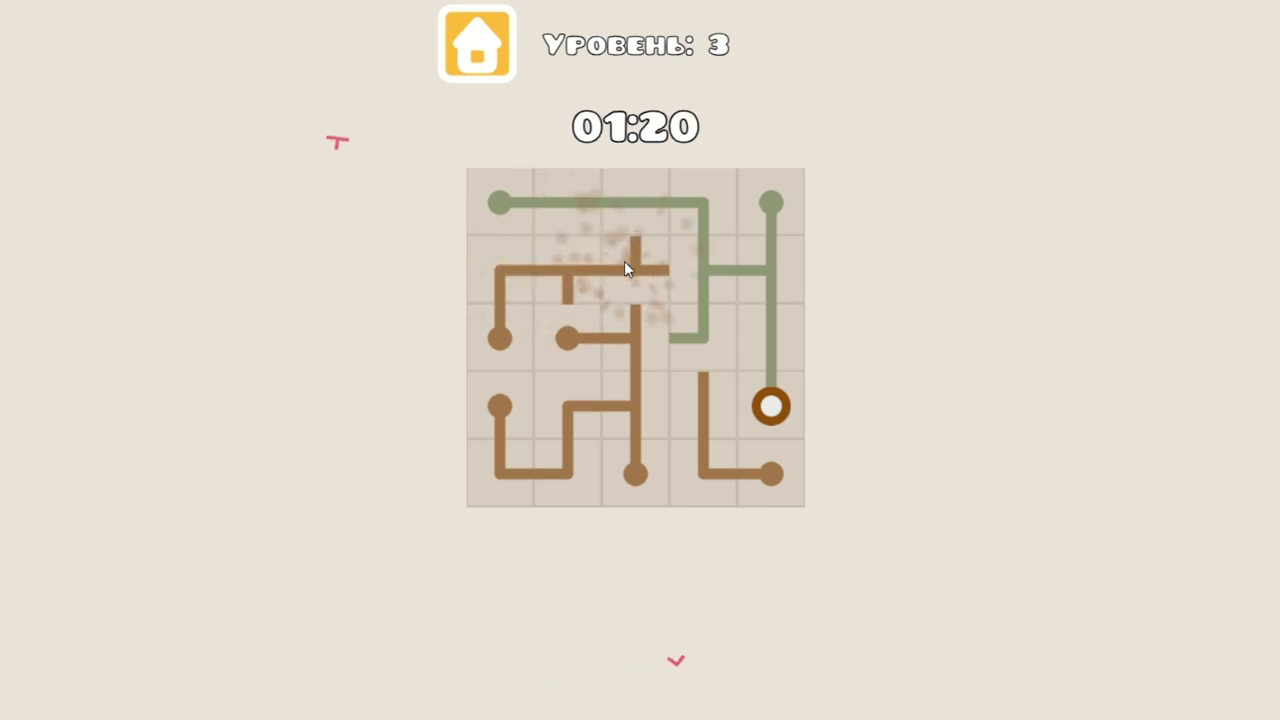
click(624, 268)
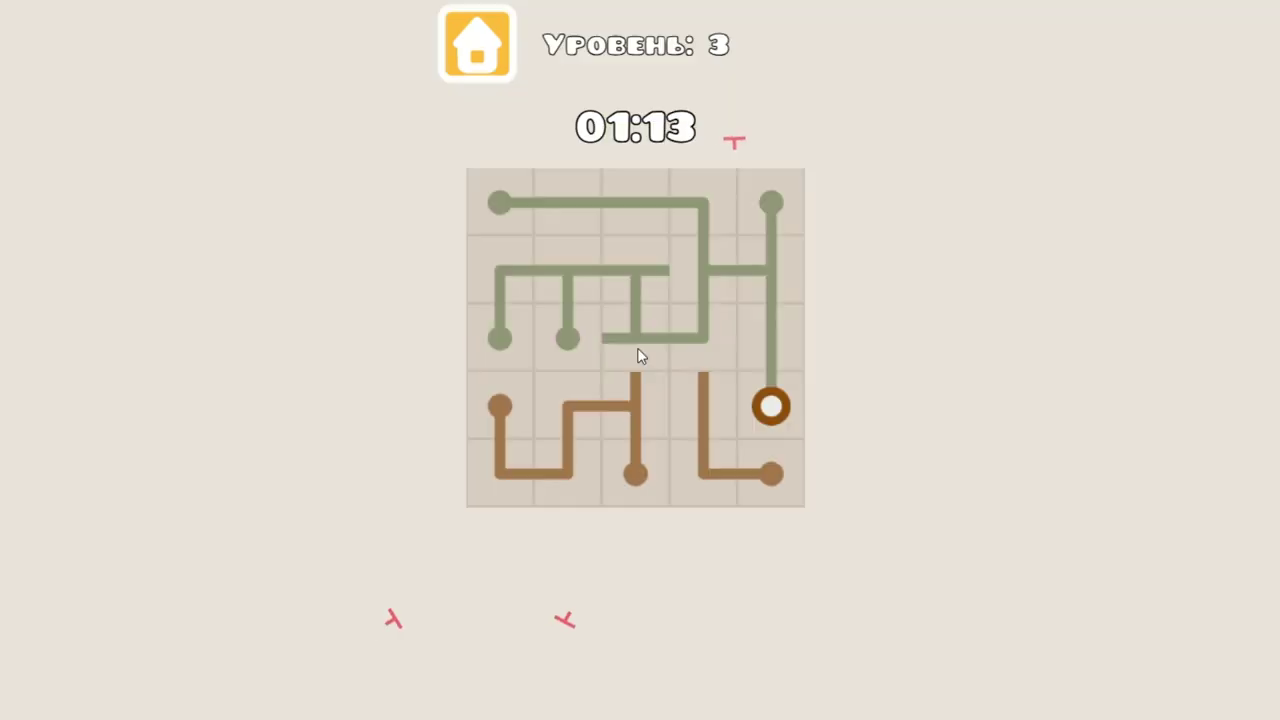
click(638, 345)
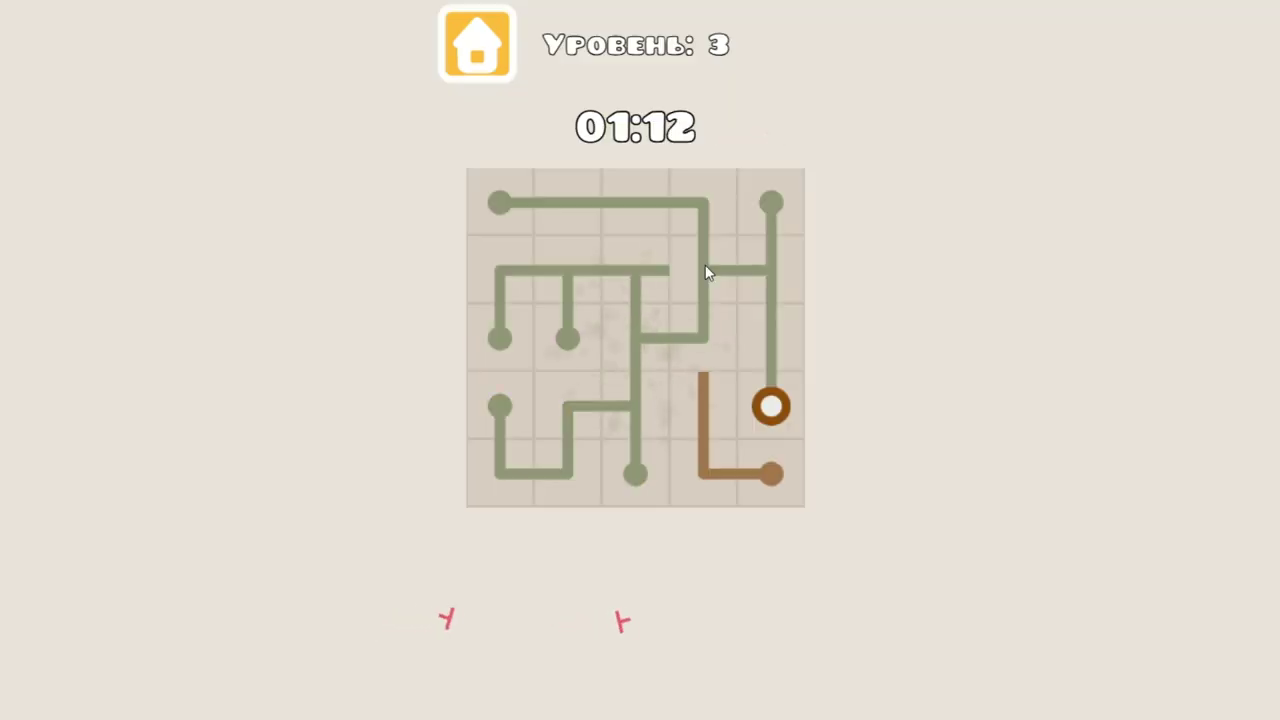
click(707, 272)
click(705, 272)
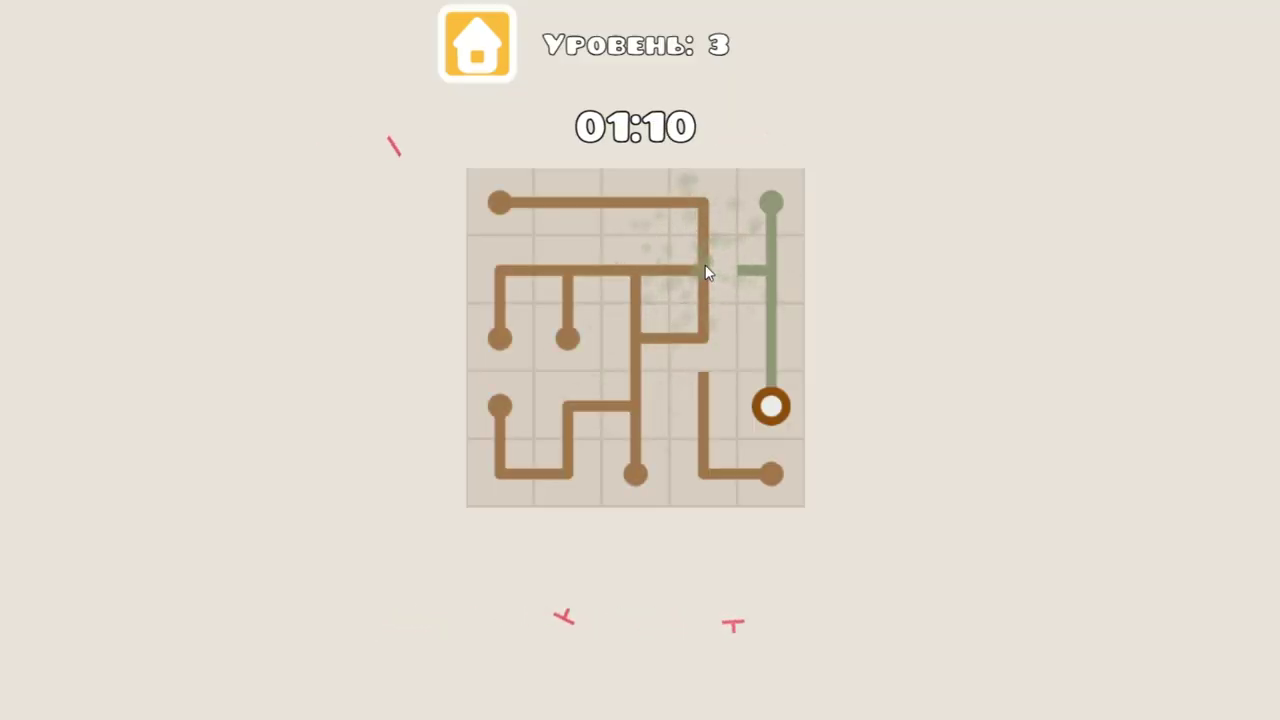
click(696, 311)
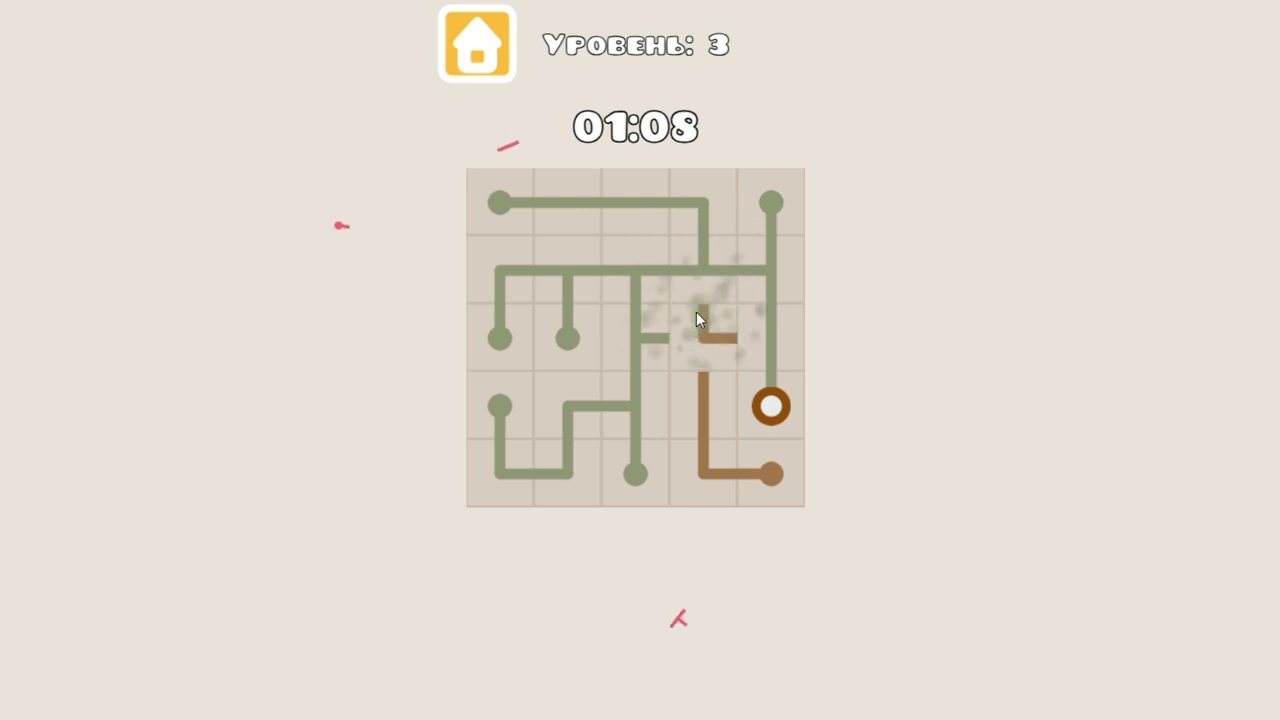
click(696, 311)
click(696, 311)
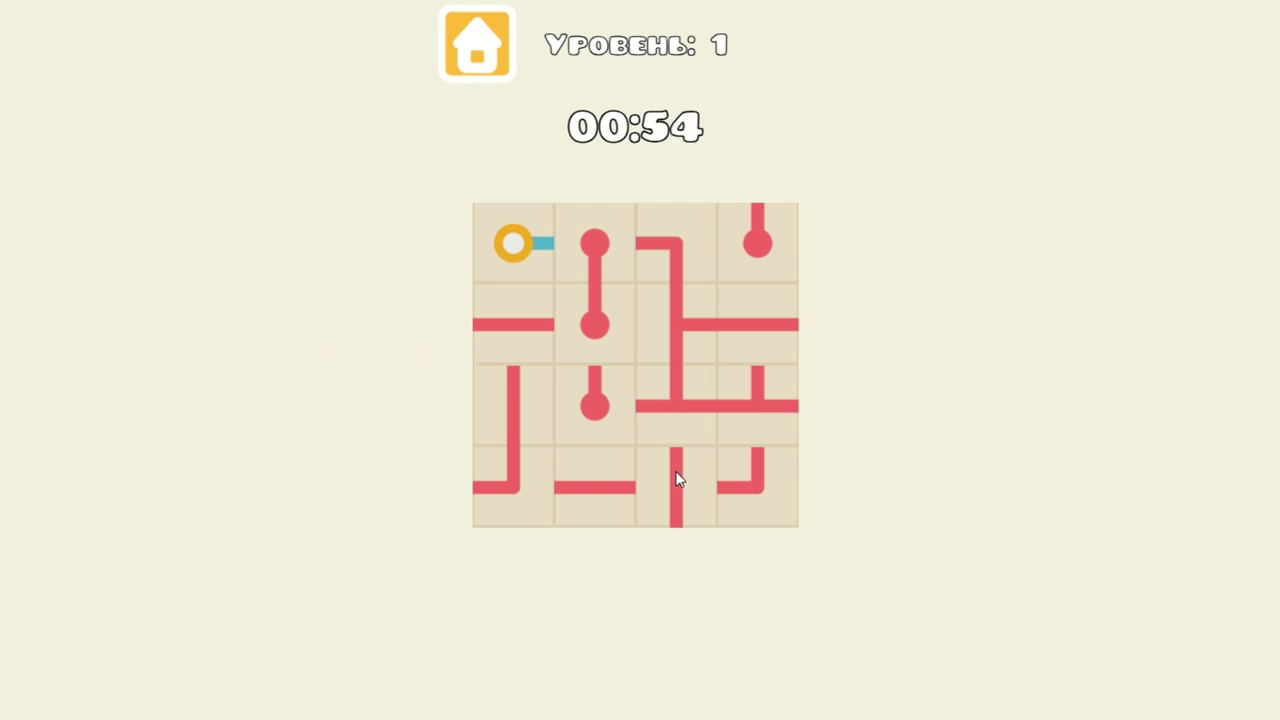
Rotate level 1's bottom pipe, end caps, right T-pipe and straight pipe after inspecting the top-left slot
click(676, 480)
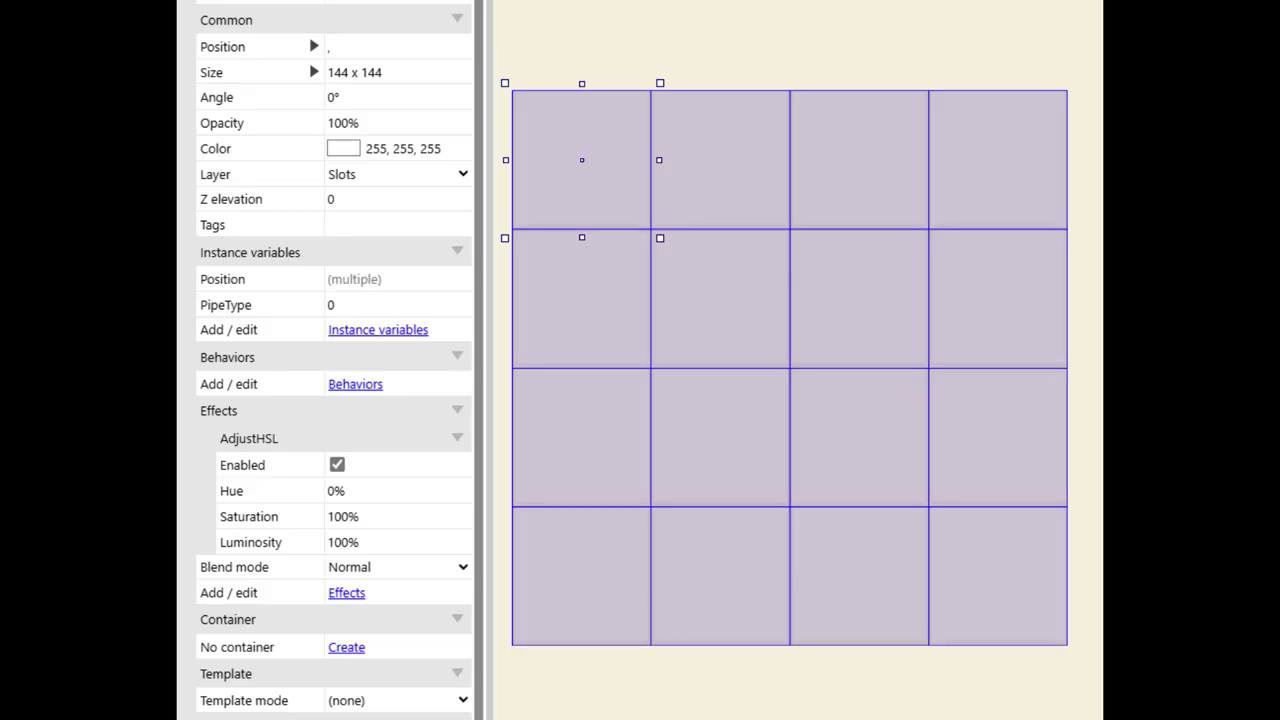
click(581, 160)
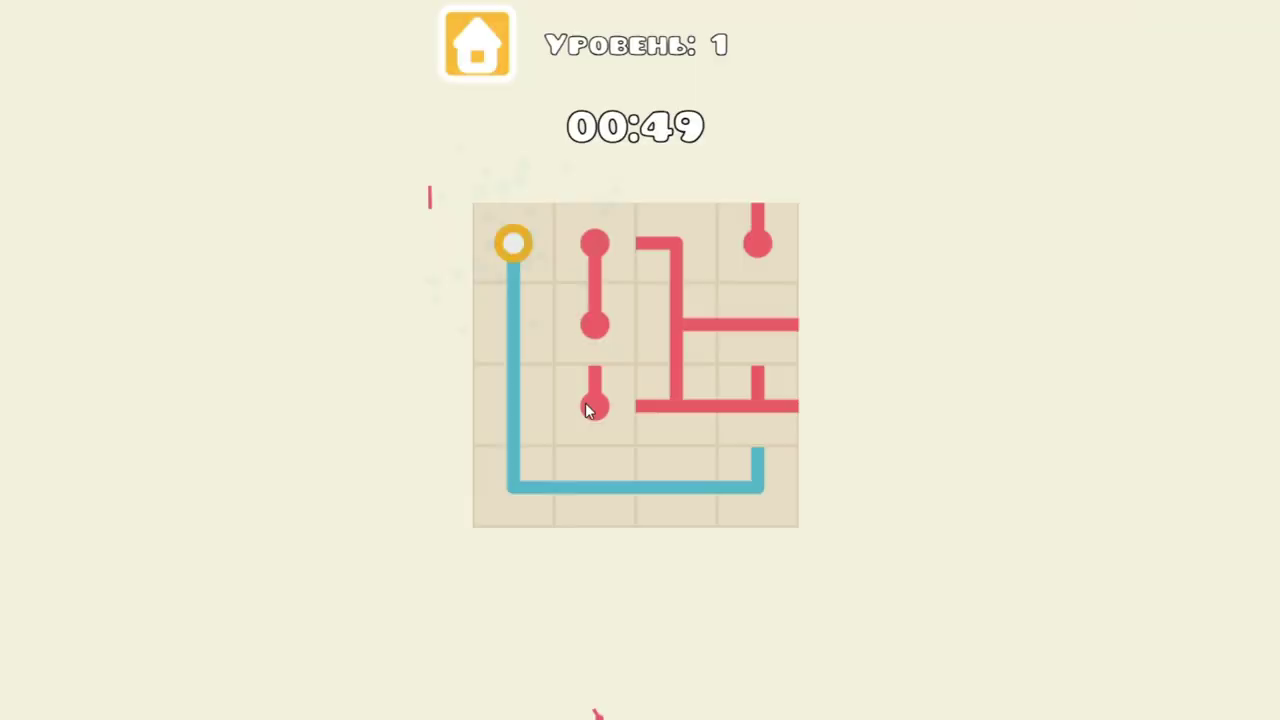
click(585, 402)
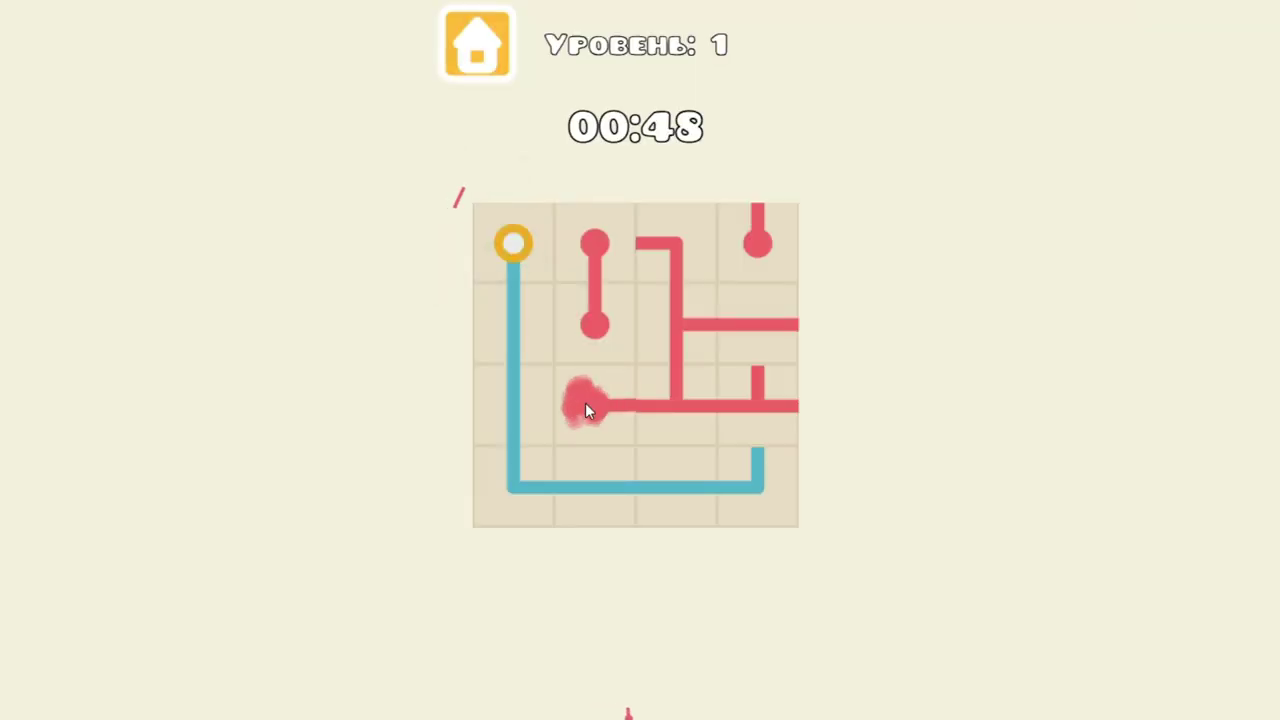
click(791, 396)
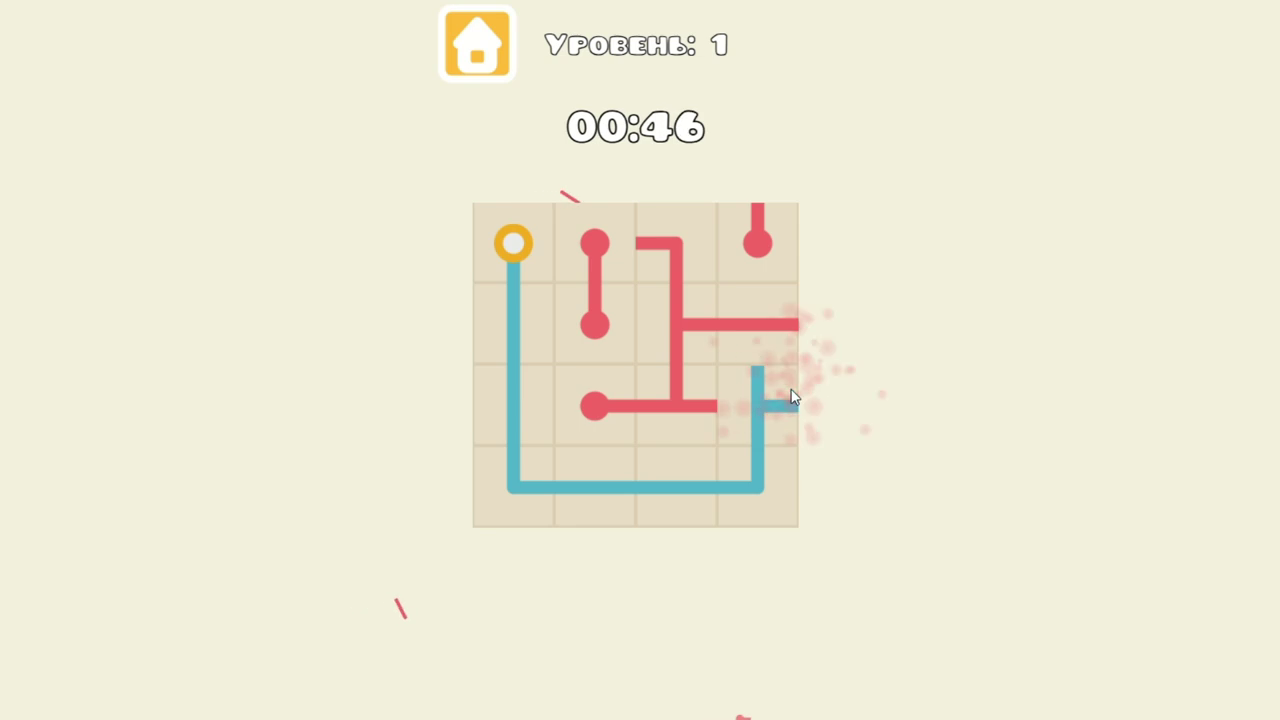
click(791, 396)
click(791, 396)
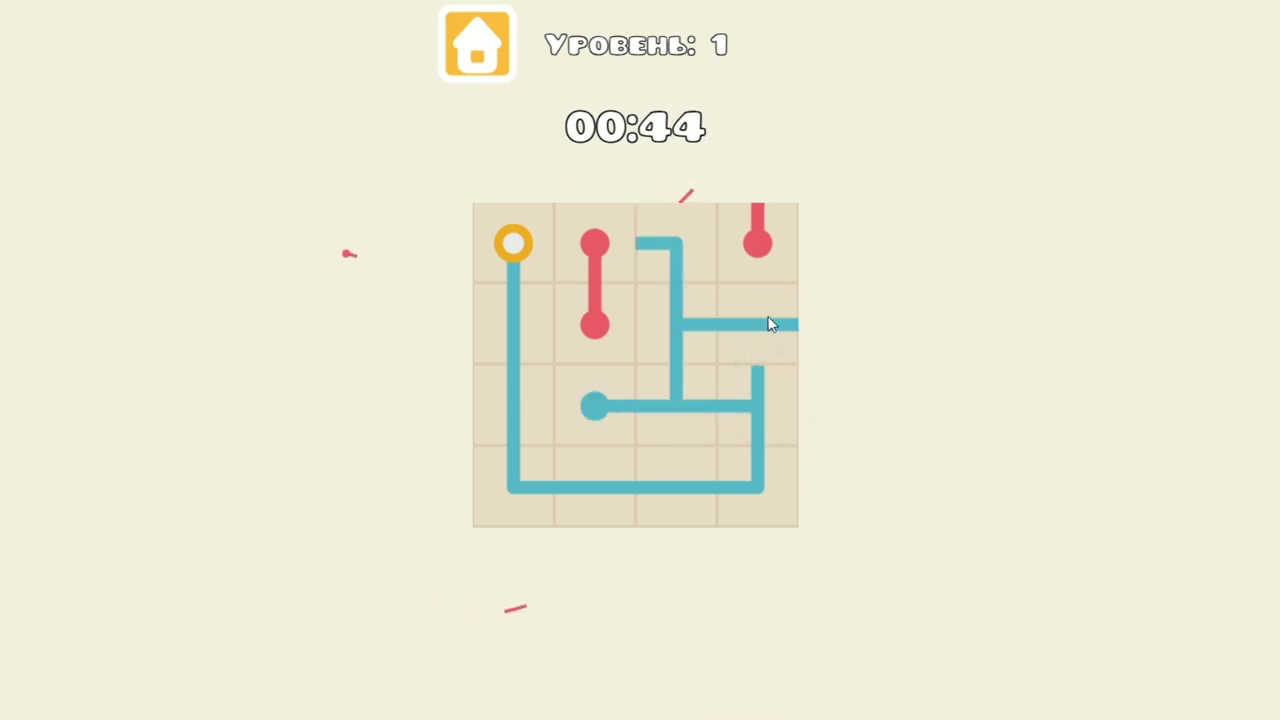
click(769, 323)
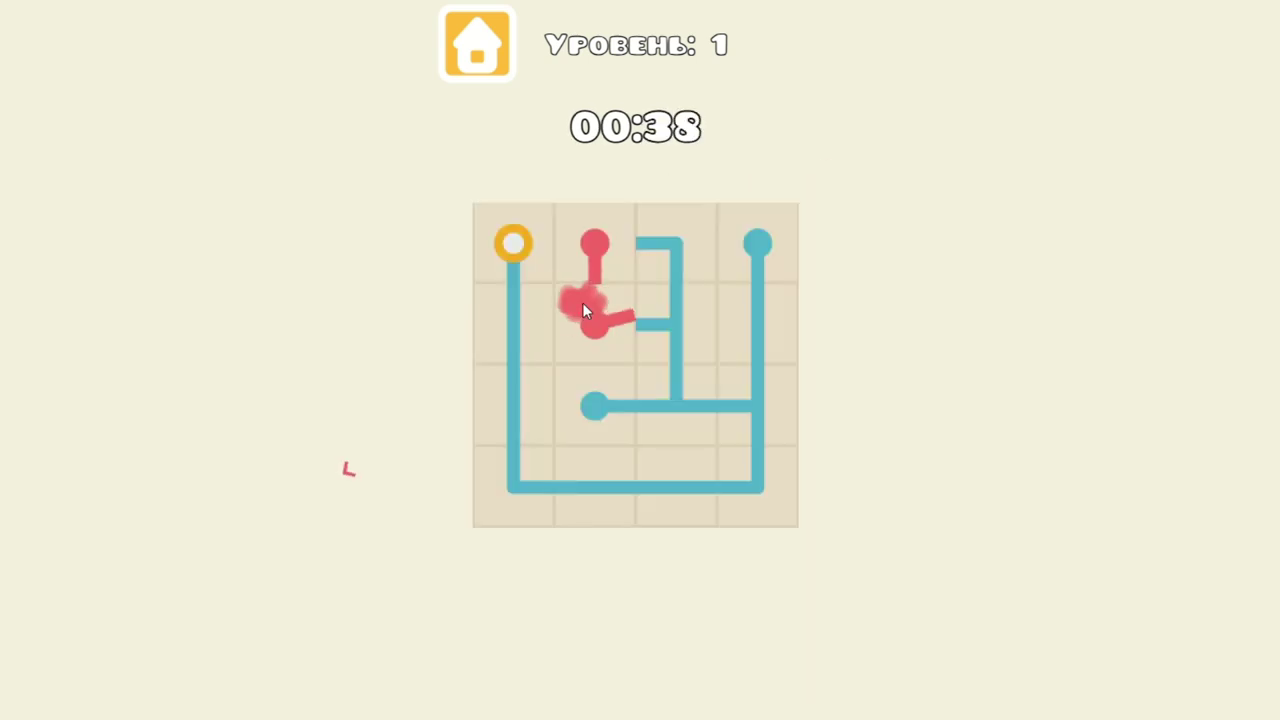
drag(582, 302, 599, 249)
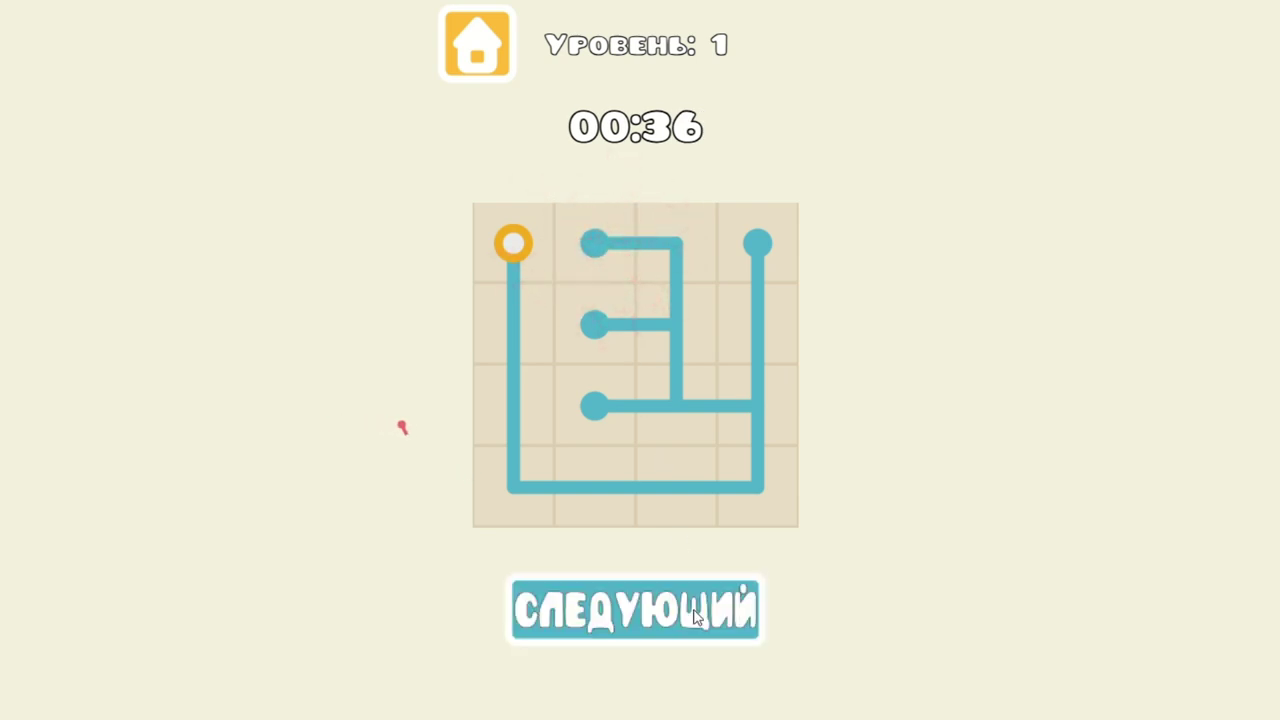
Advance to level 2 and rotate its bottom-row and row 4 pipes
click(693, 609)
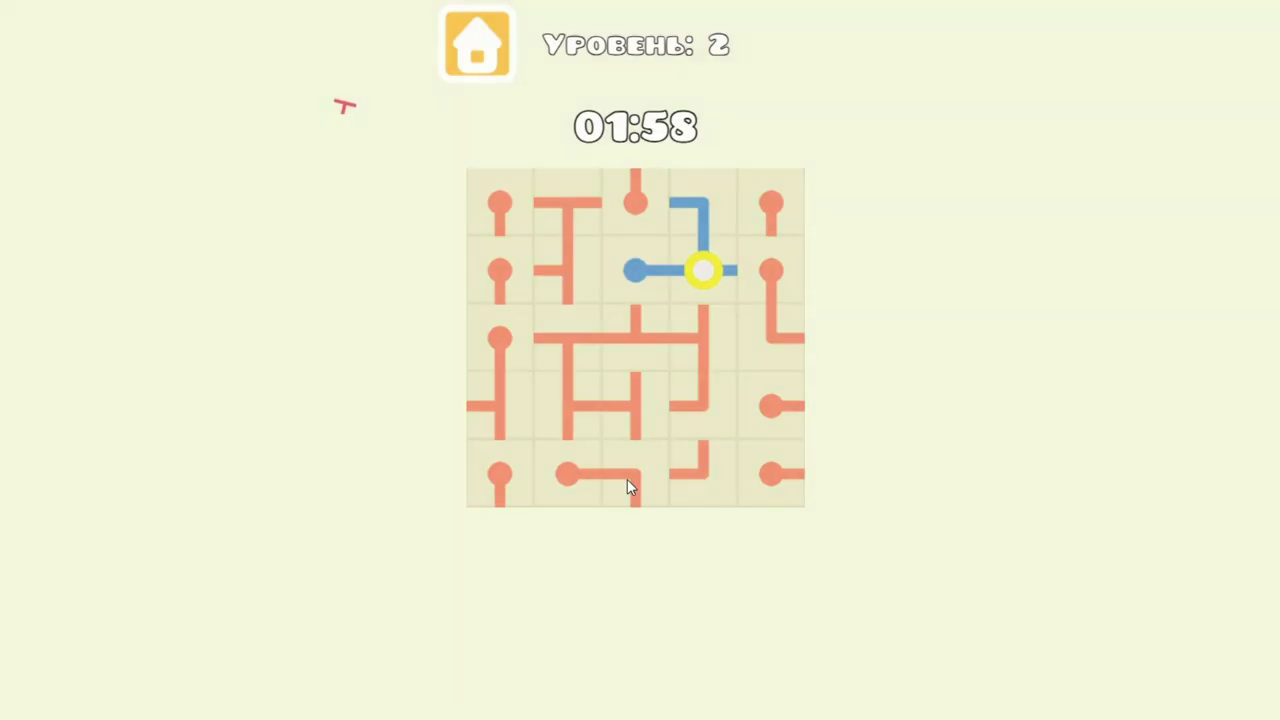
click(627, 479)
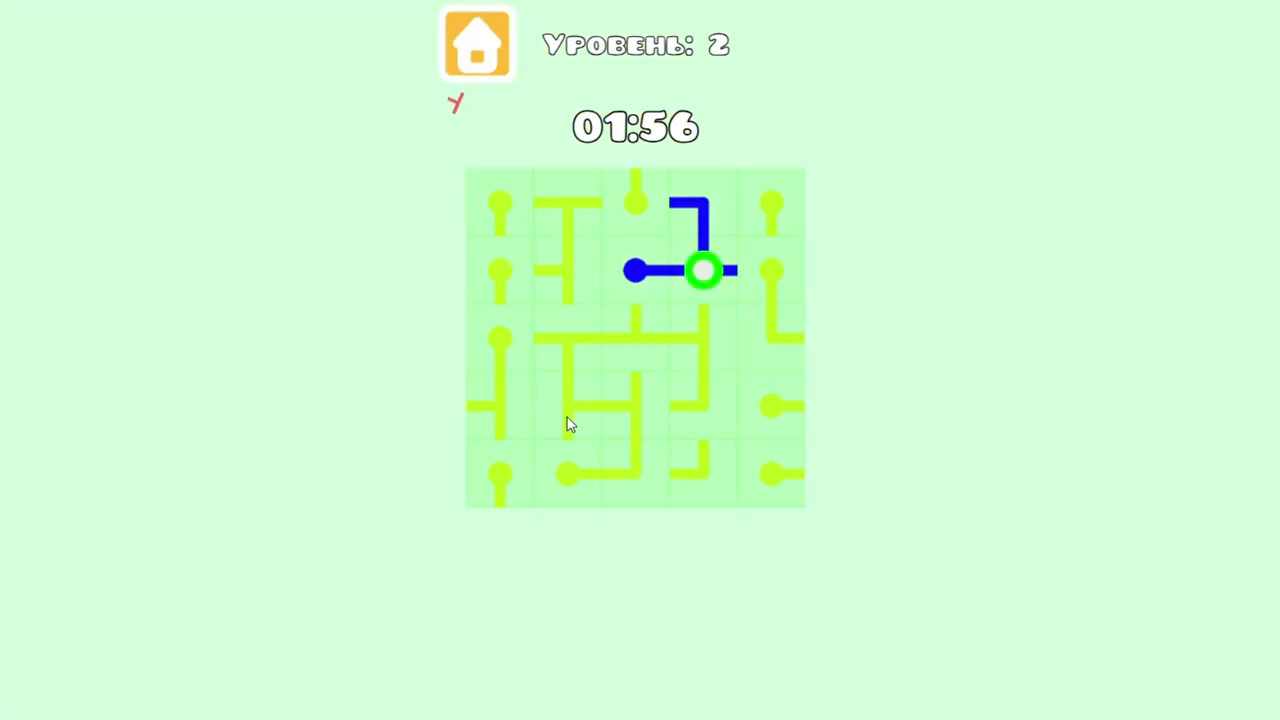
click(567, 419)
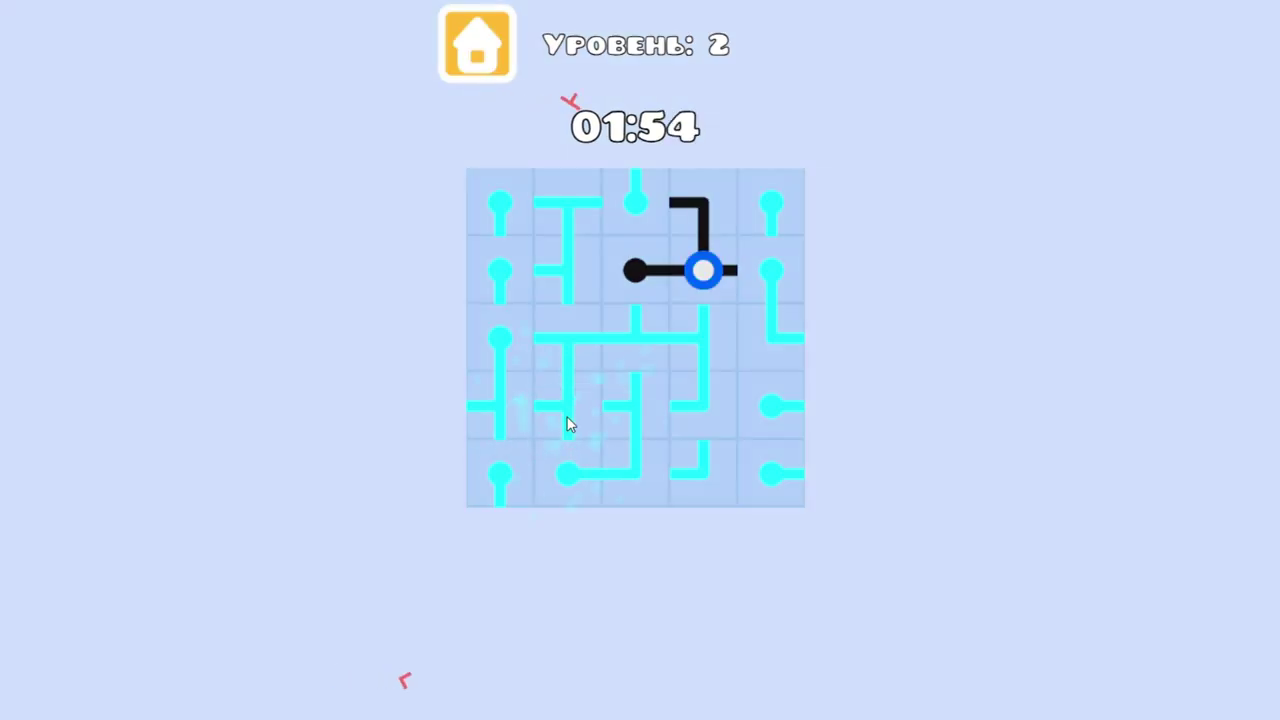
click(567, 423)
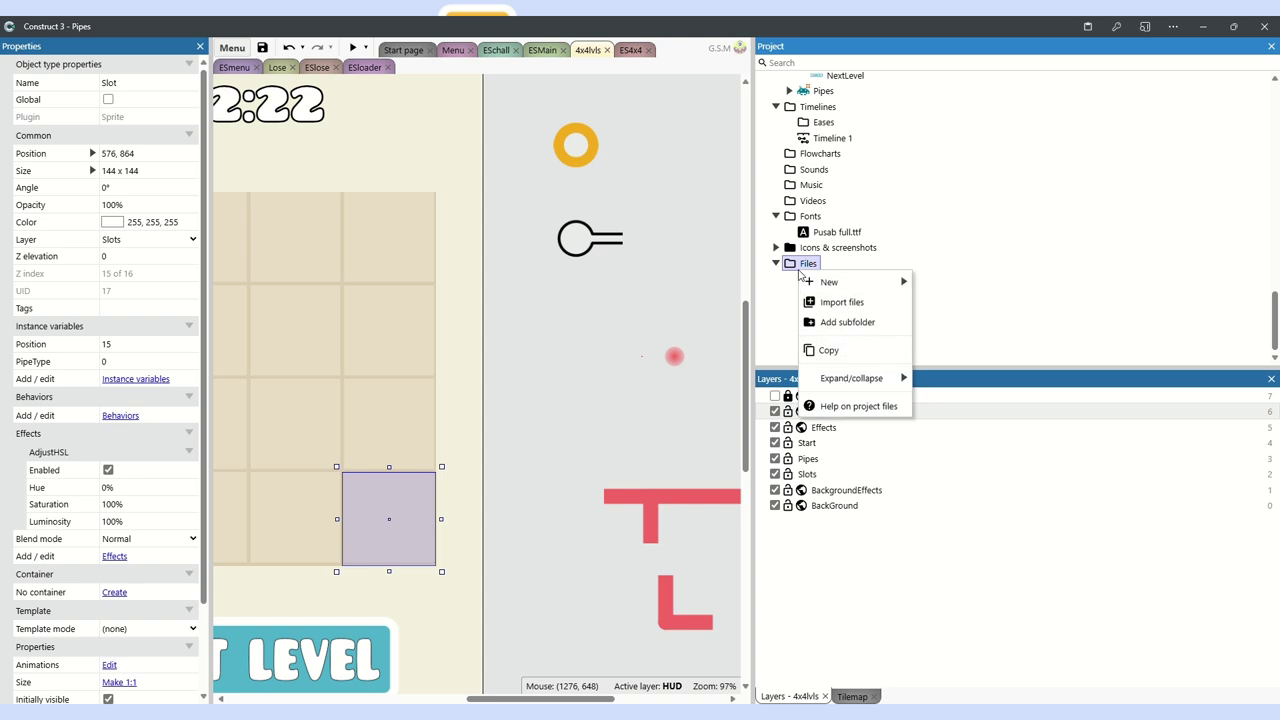
Add a new JSON file to the project, then rotate level 2's top-left tile
mouse_move(826, 282)
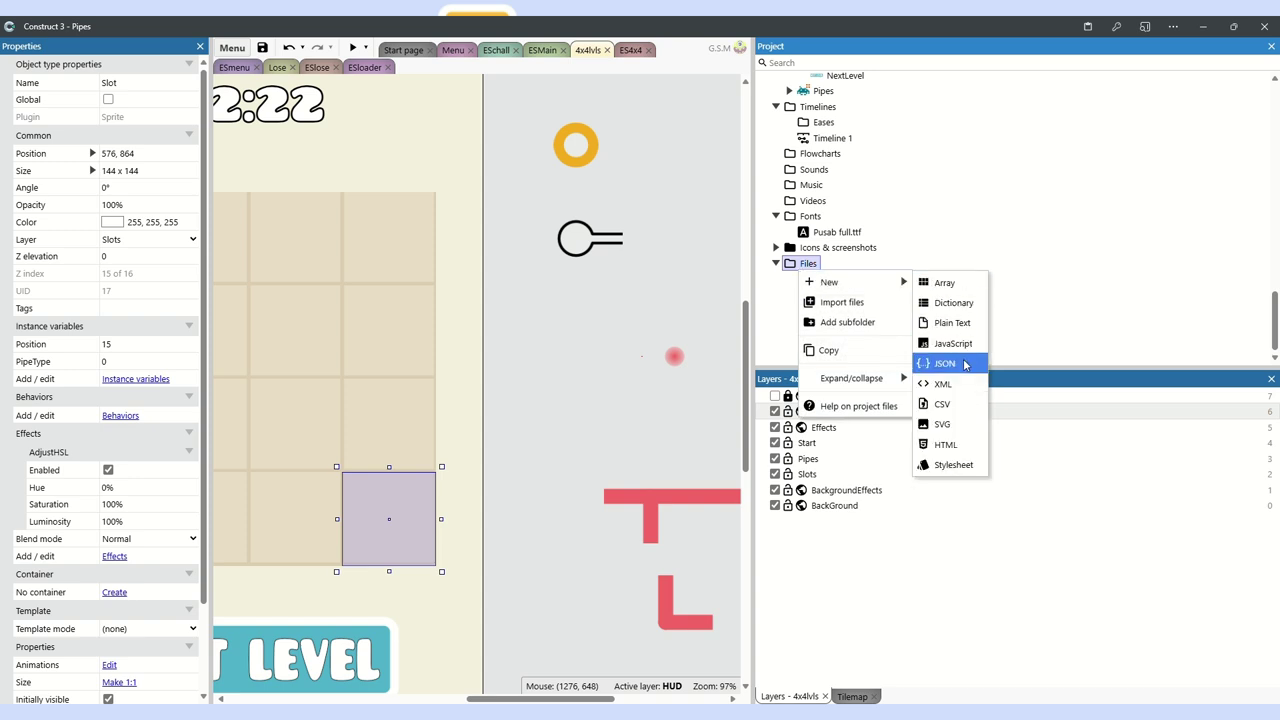
click(943, 363)
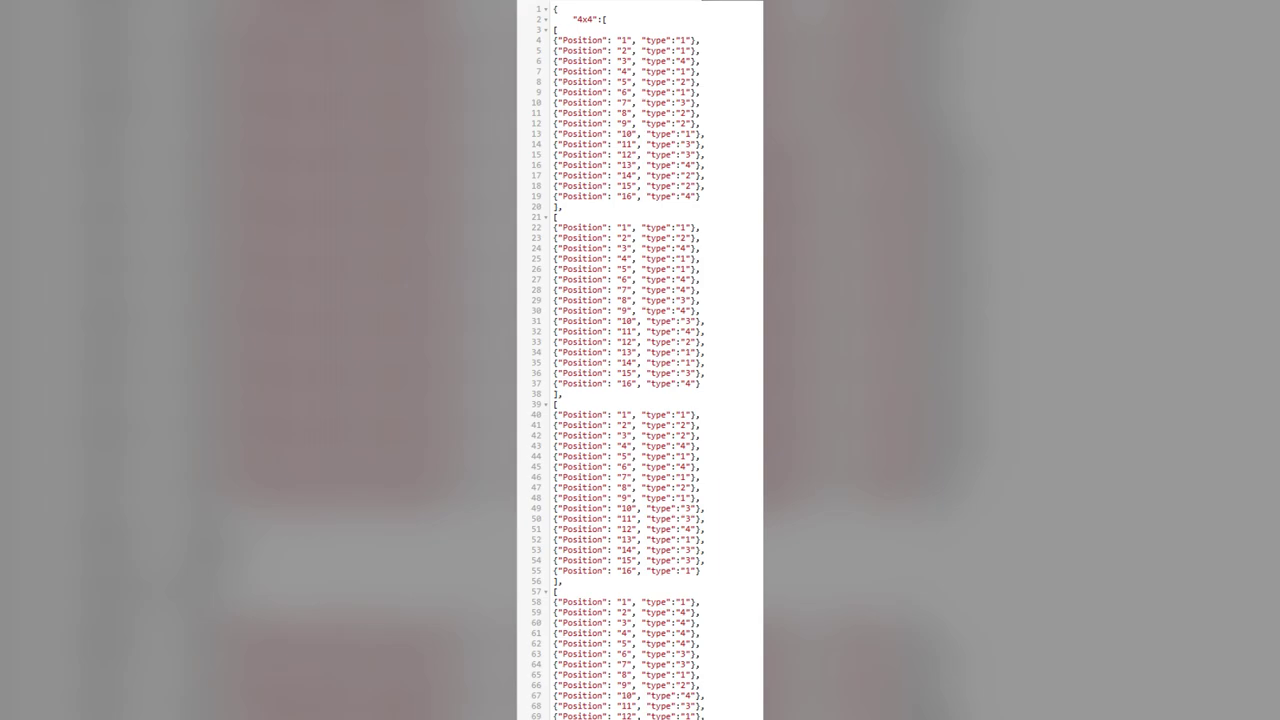
click(516, 257)
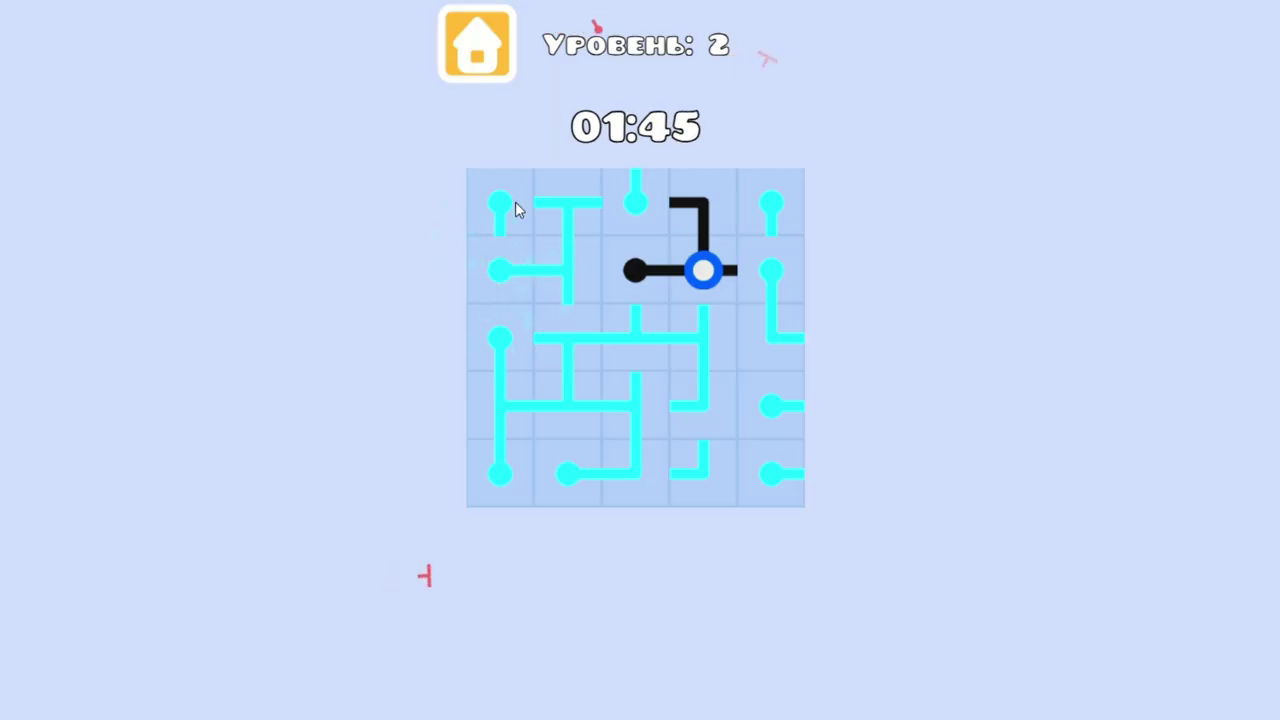
Rotate level 2's top-row and right-column tiles toward the source
click(515, 201)
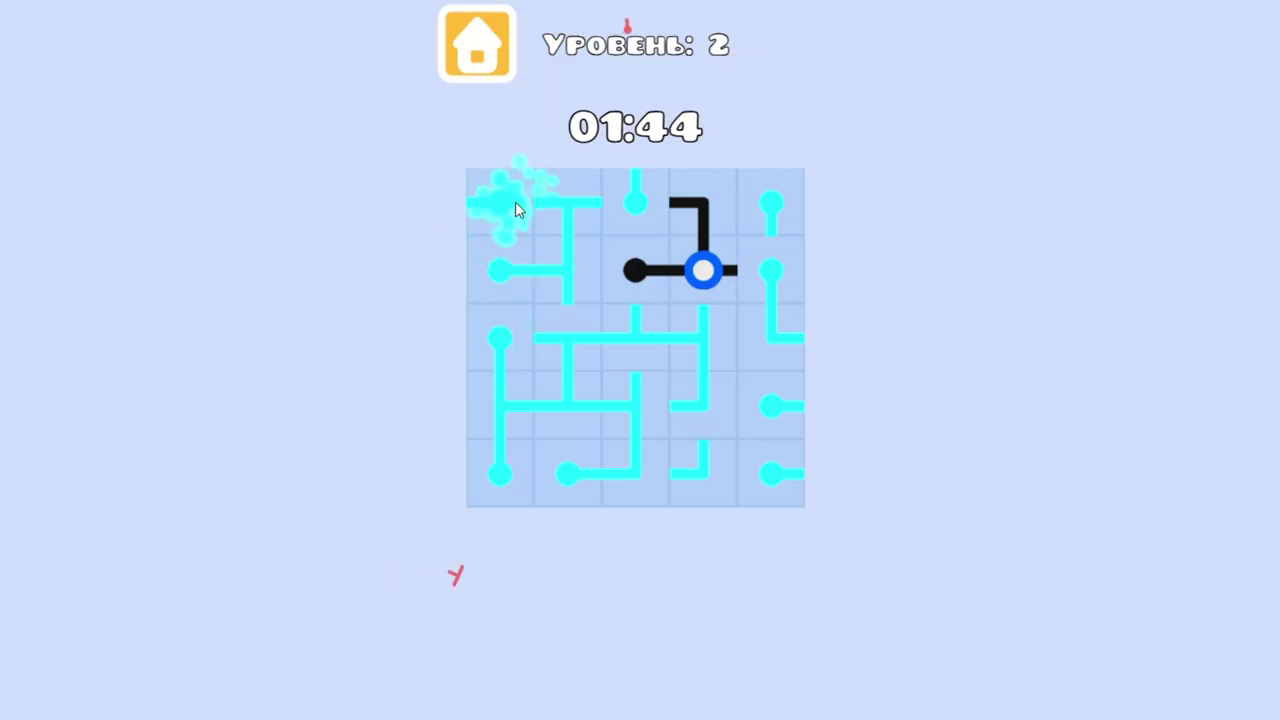
click(515, 202)
click(515, 202)
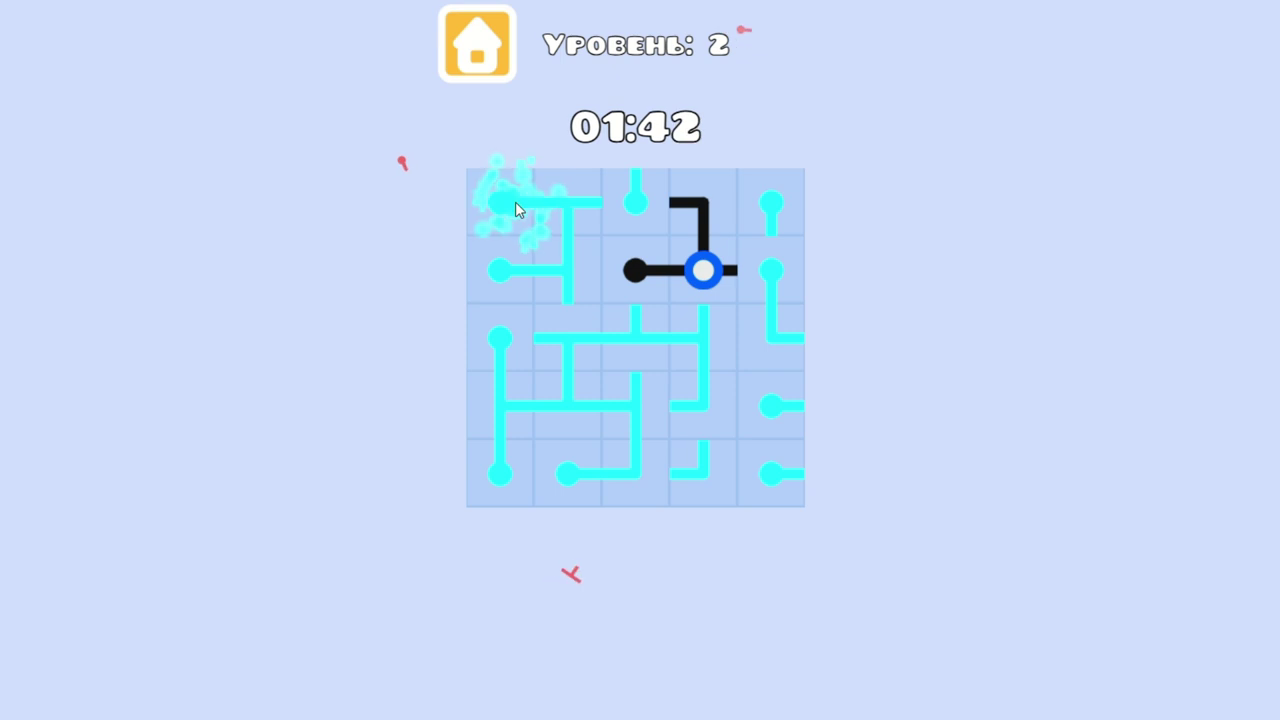
click(630, 218)
click(630, 218)
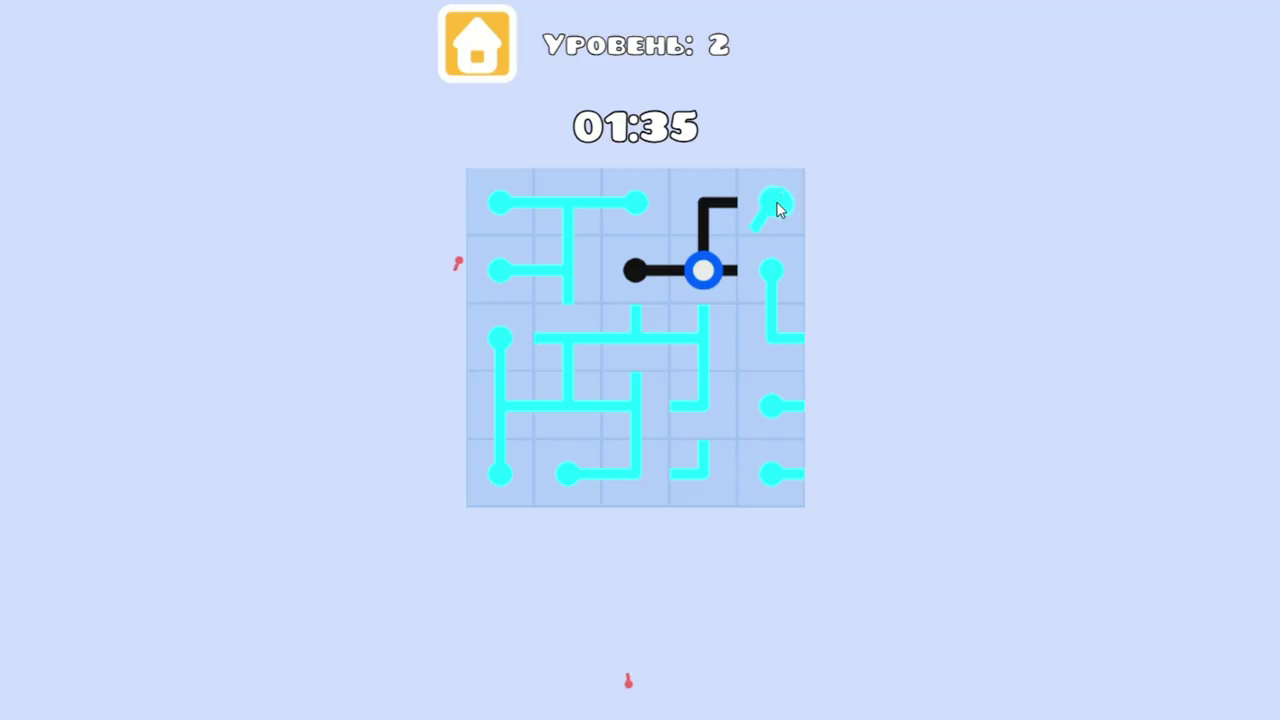
click(775, 206)
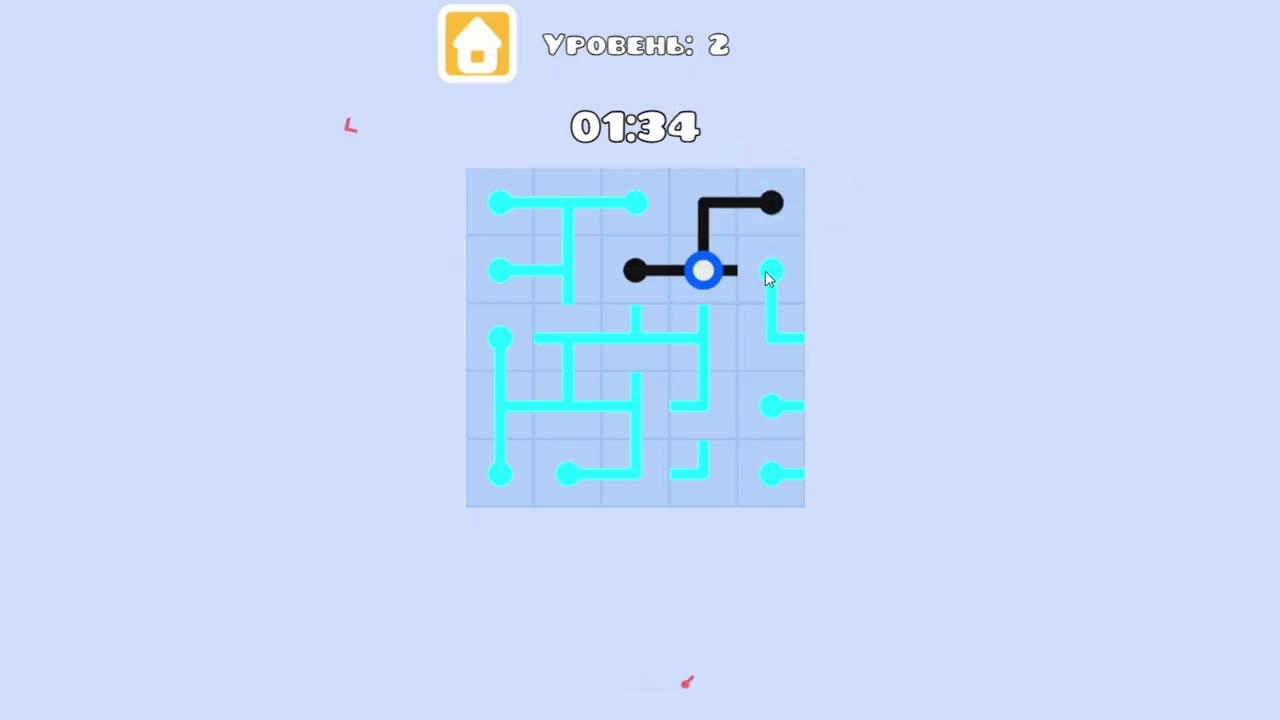
click(767, 276)
click(772, 330)
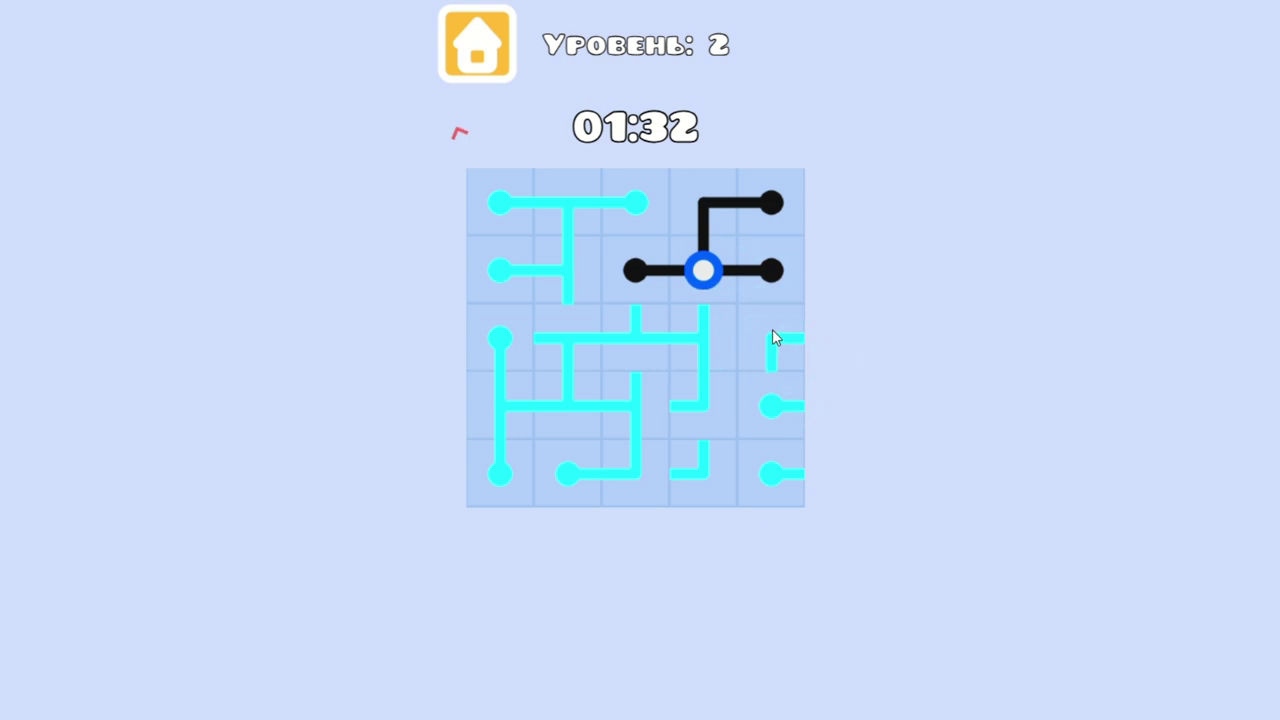
click(772, 330)
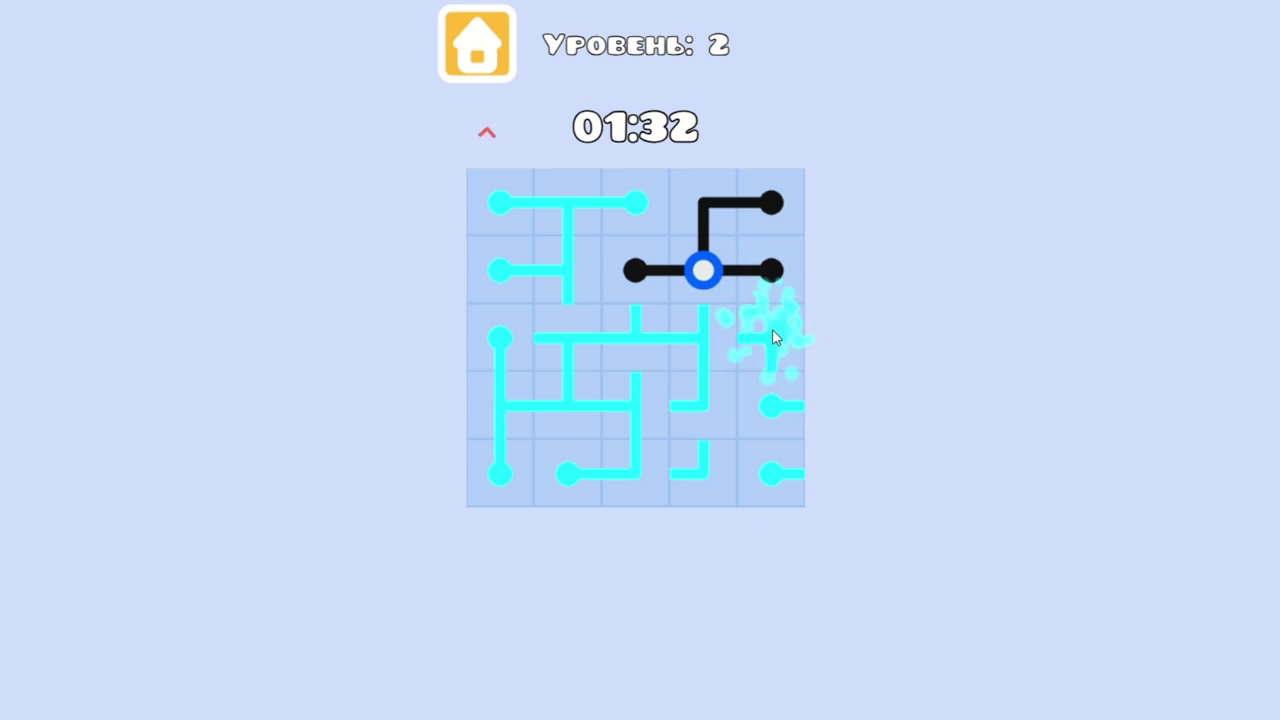
Turn the centre T-tiles and upper stub so they join the source network
click(705, 278)
click(551, 336)
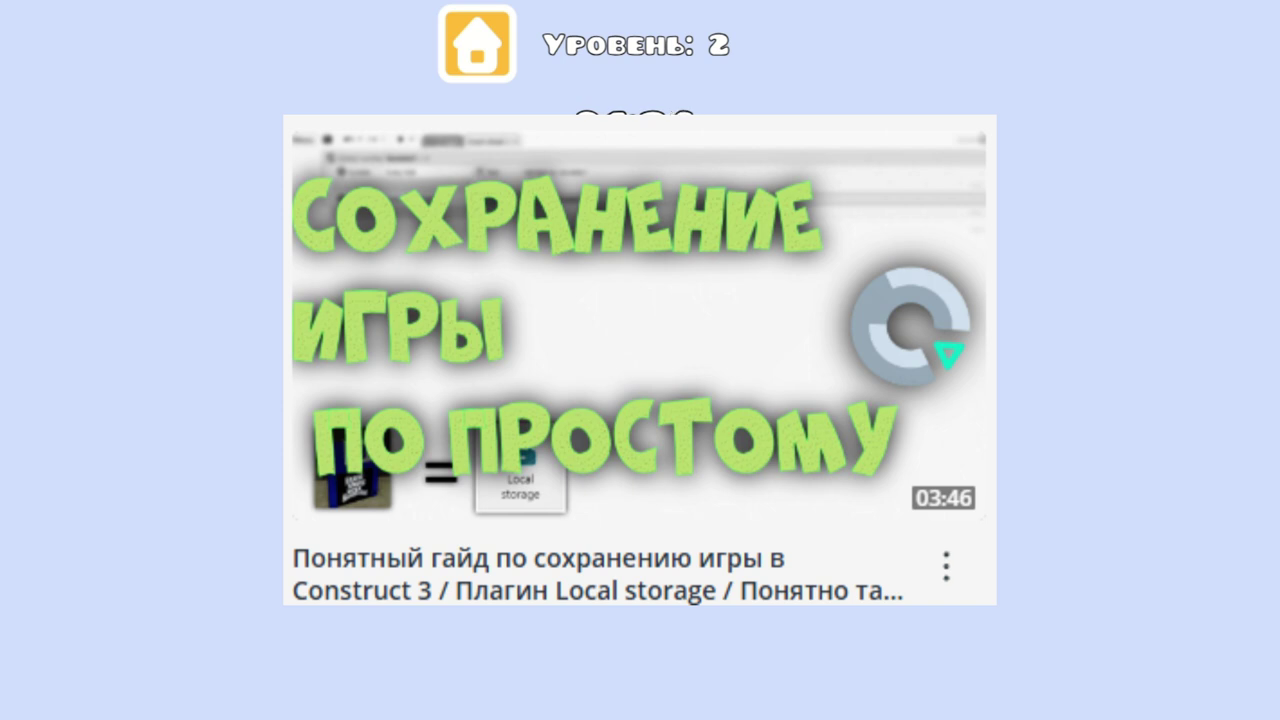
click(634, 331)
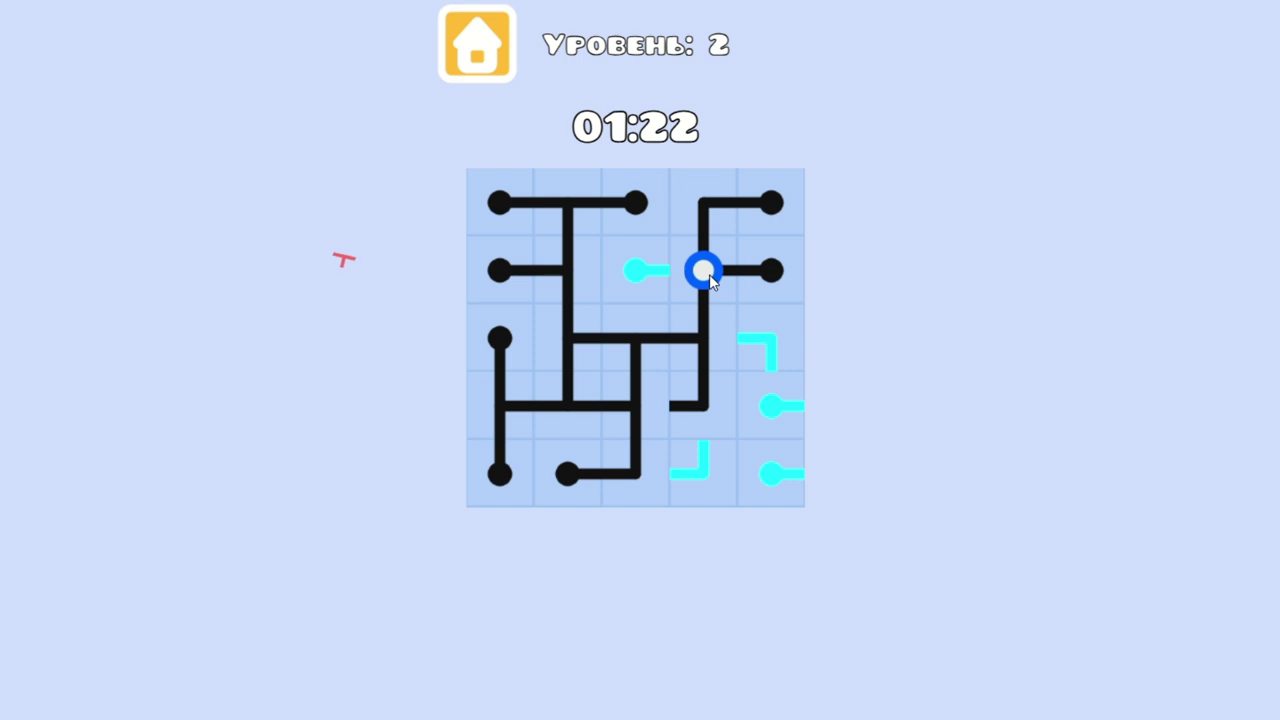
click(645, 270)
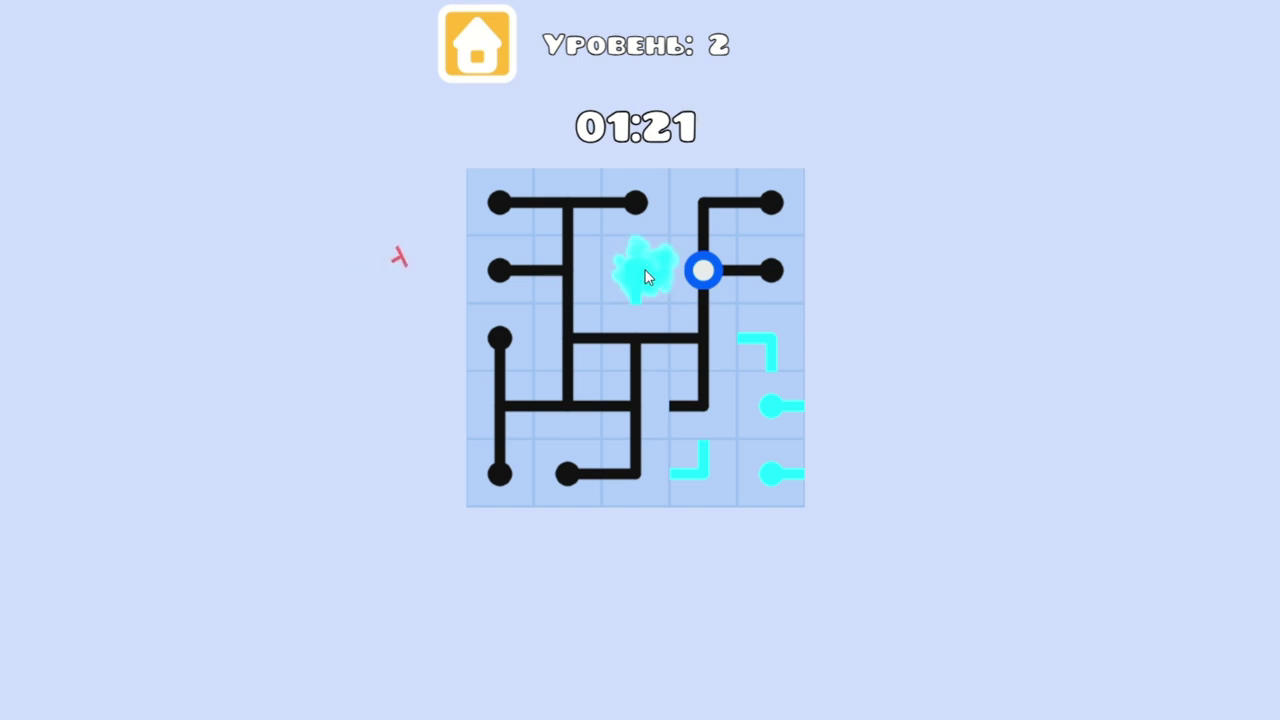
click(645, 355)
click(647, 352)
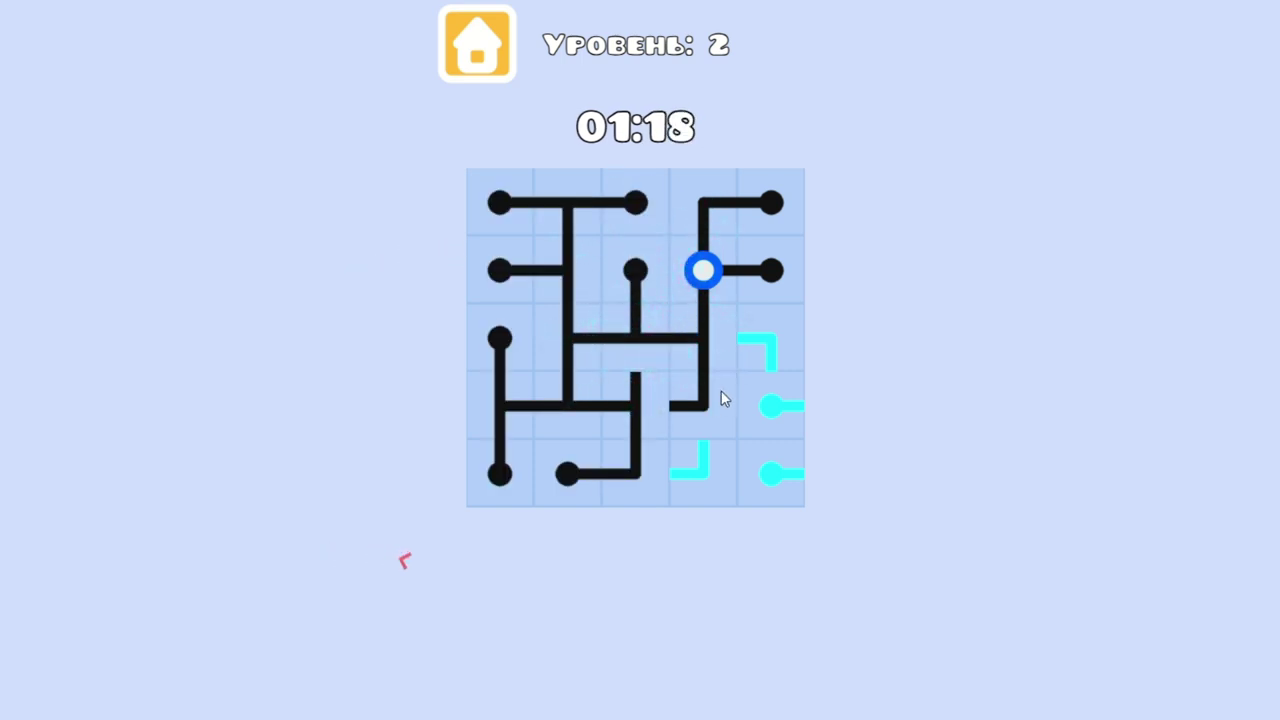
click(712, 342)
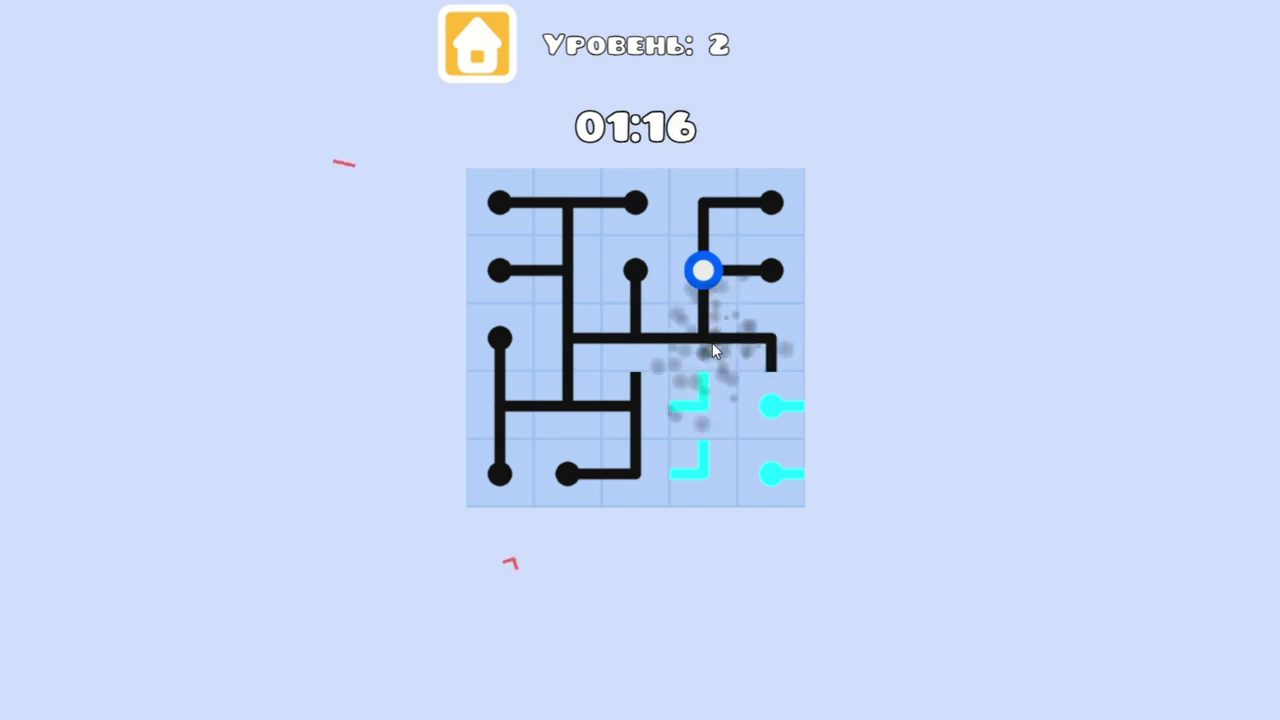
click(782, 406)
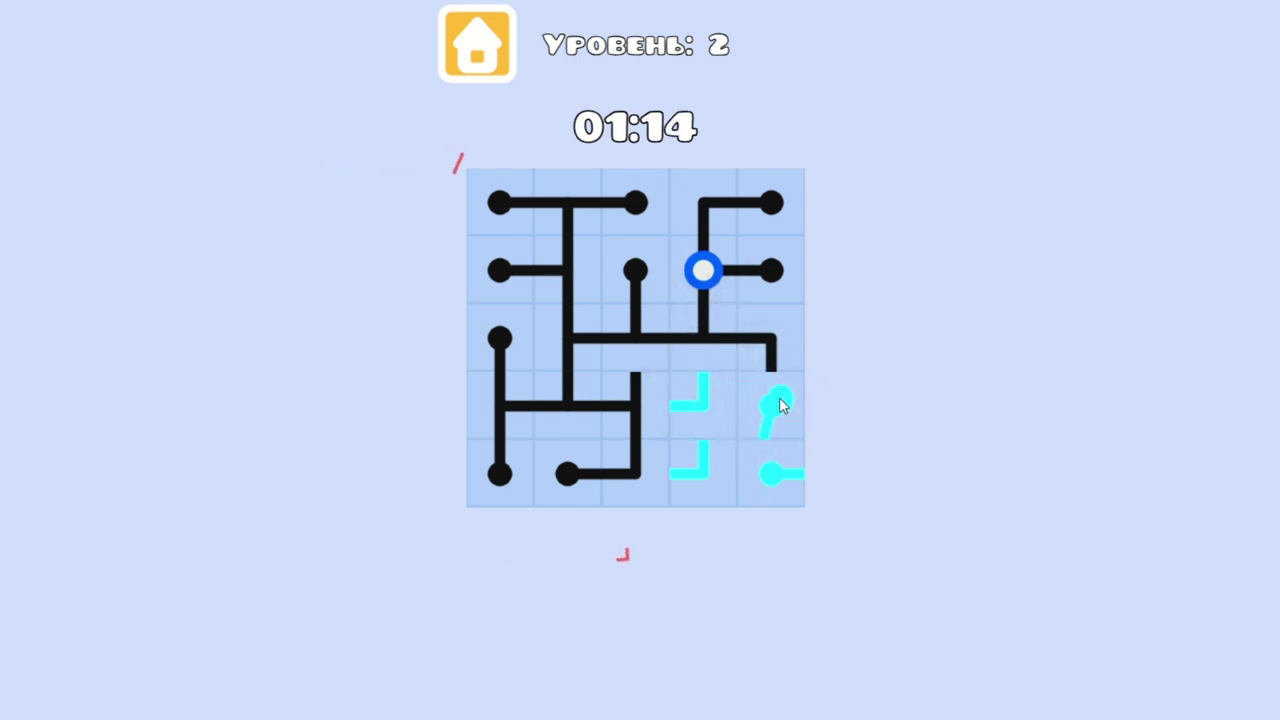
Connect the lower middle, bottom T and bottom-right tiles, then advance to level 3
click(715, 415)
click(715, 412)
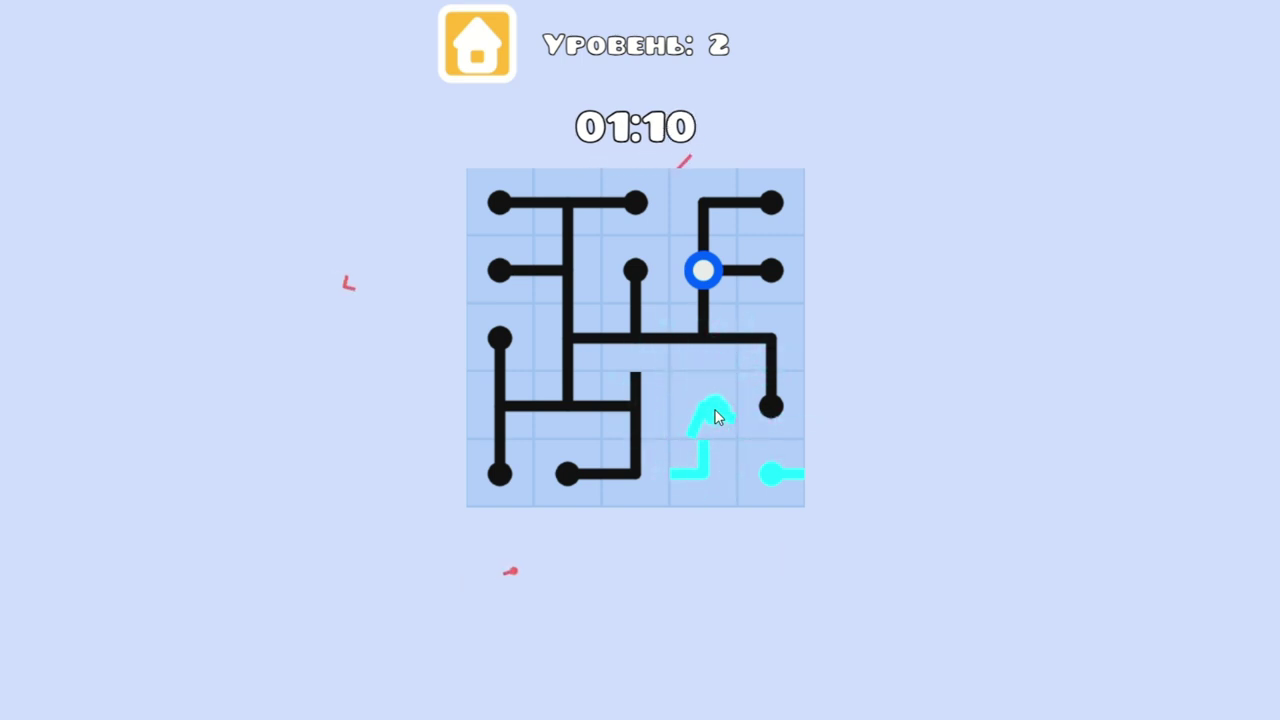
click(715, 412)
click(631, 426)
click(631, 426)
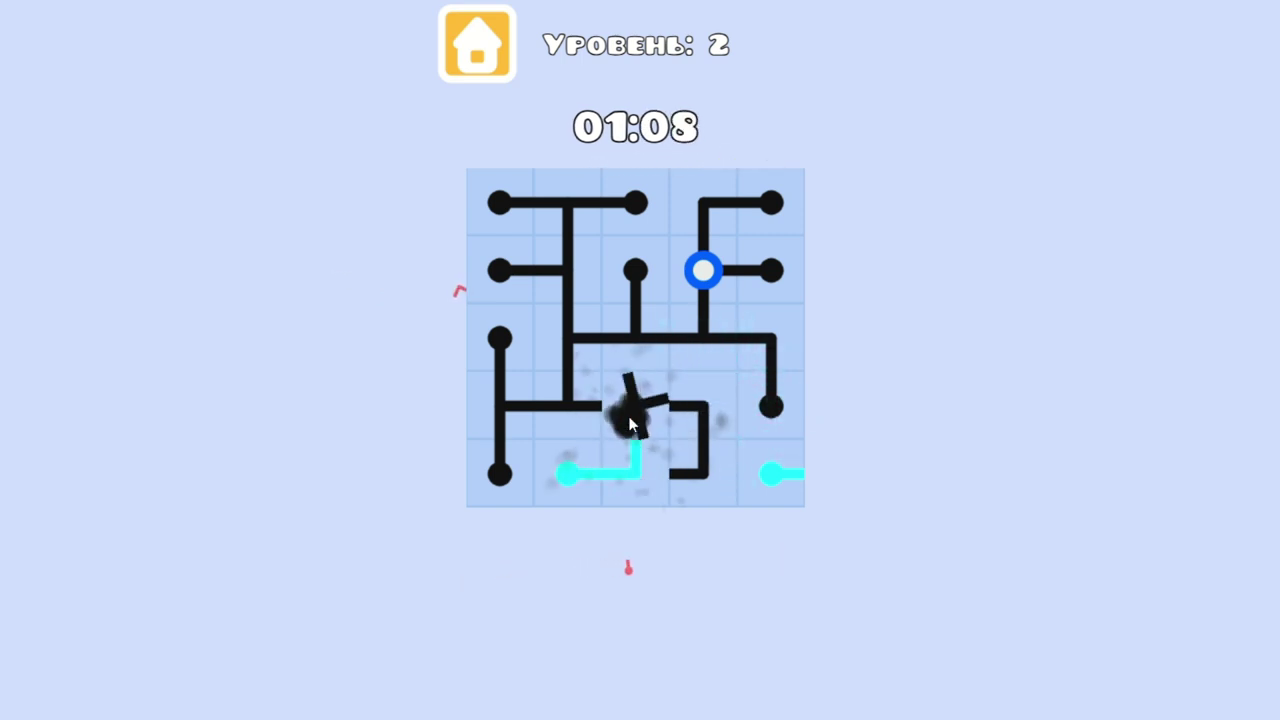
click(631, 425)
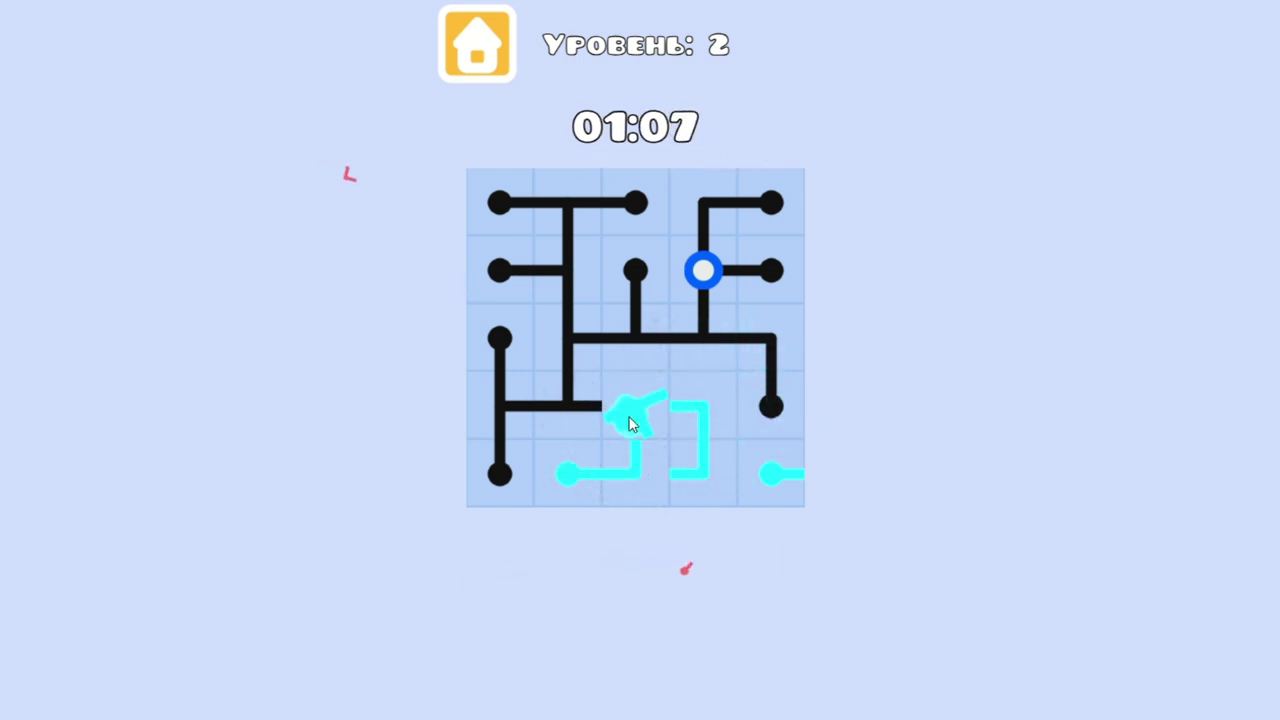
click(681, 466)
click(786, 470)
click(786, 470)
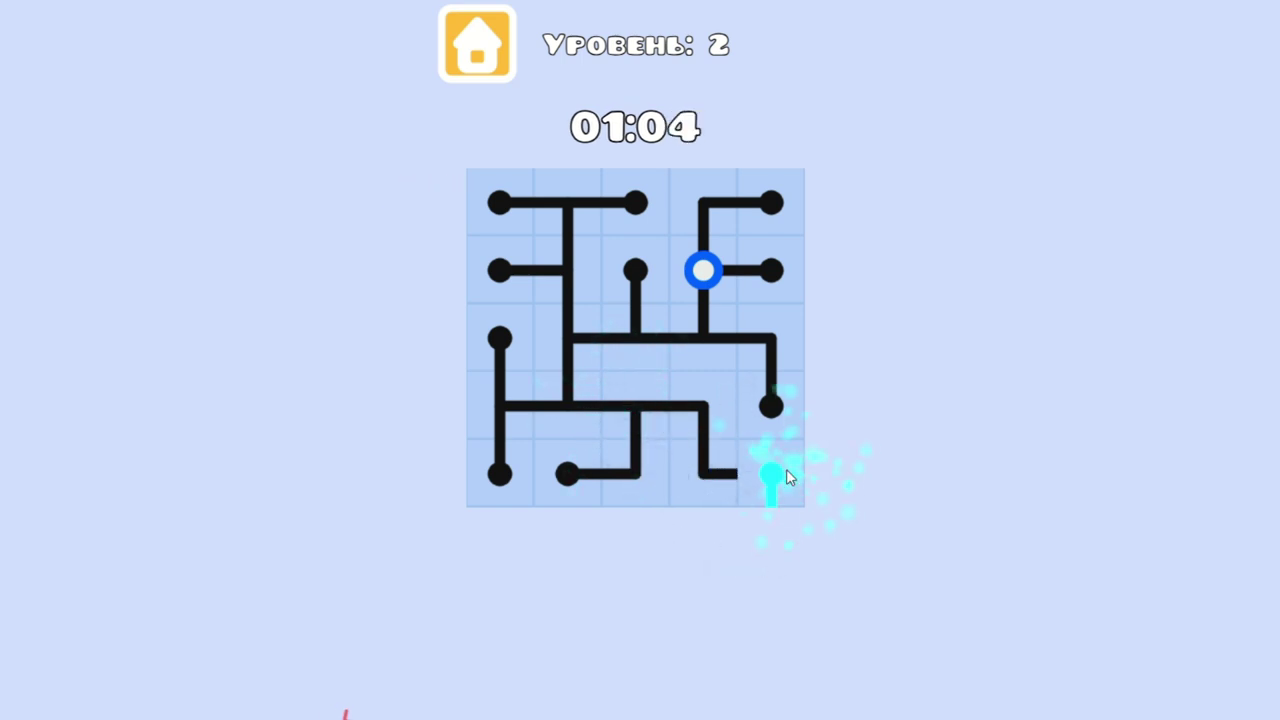
click(688, 598)
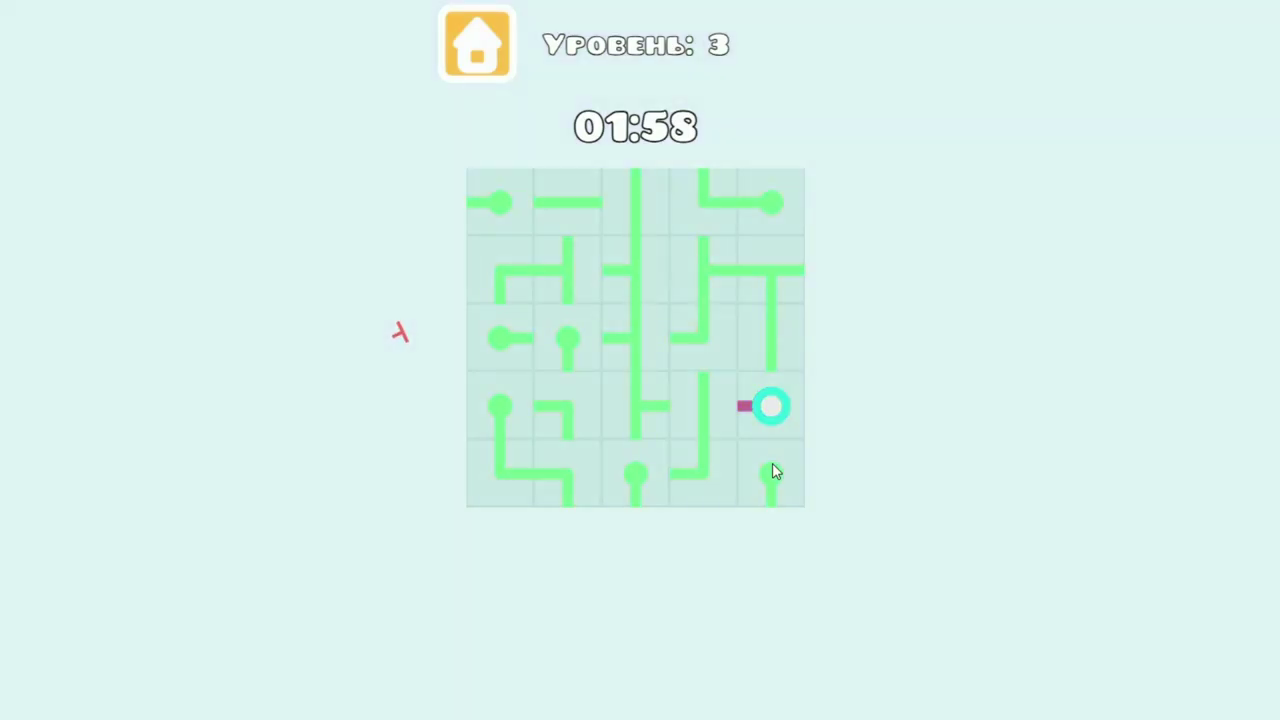
Rotate level 3's bottom-right end tile and the corner tile beside it
click(772, 468)
click(700, 470)
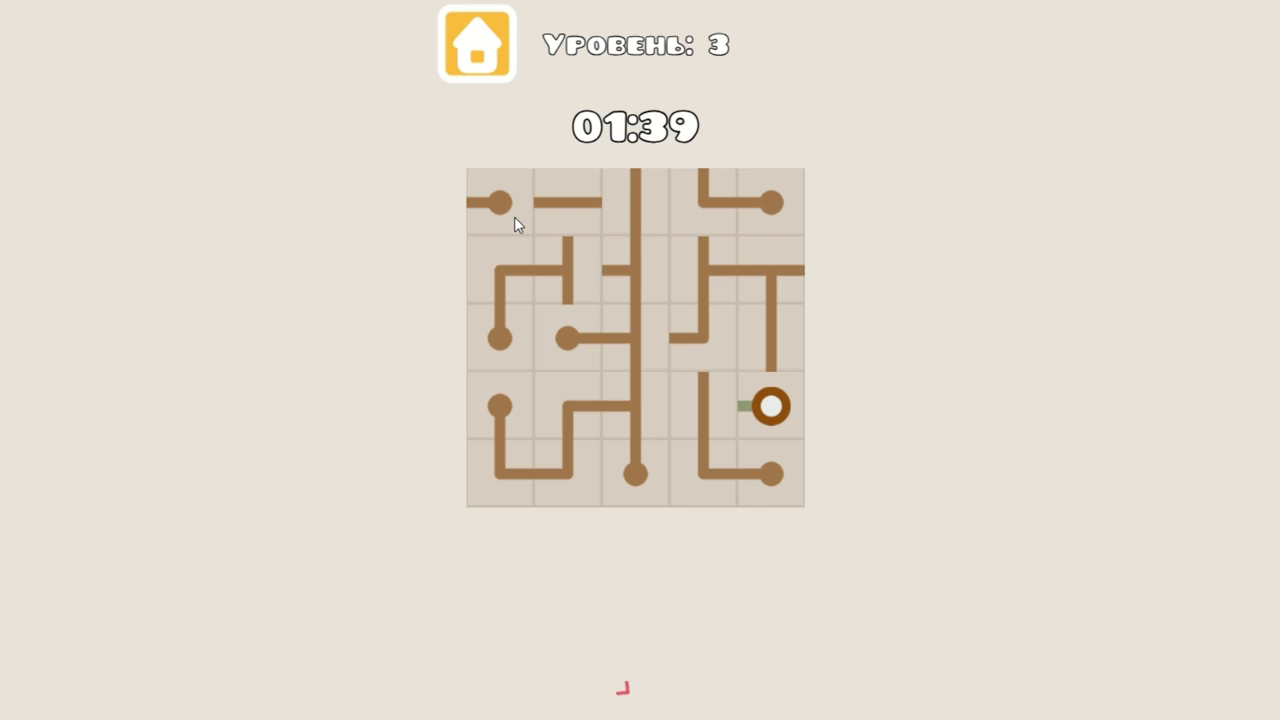
Rotate level 3's top-left, top-middle and top-right tiles and turn the right end tile to the source
click(516, 223)
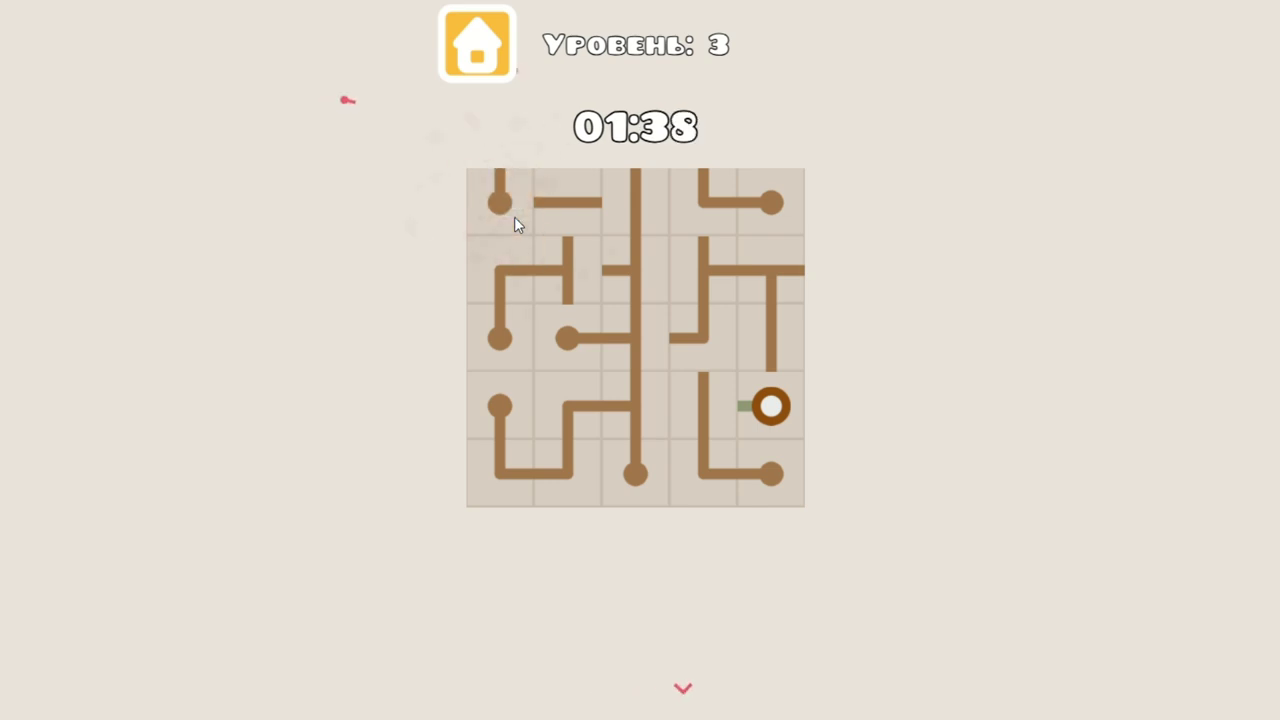
click(516, 223)
click(627, 215)
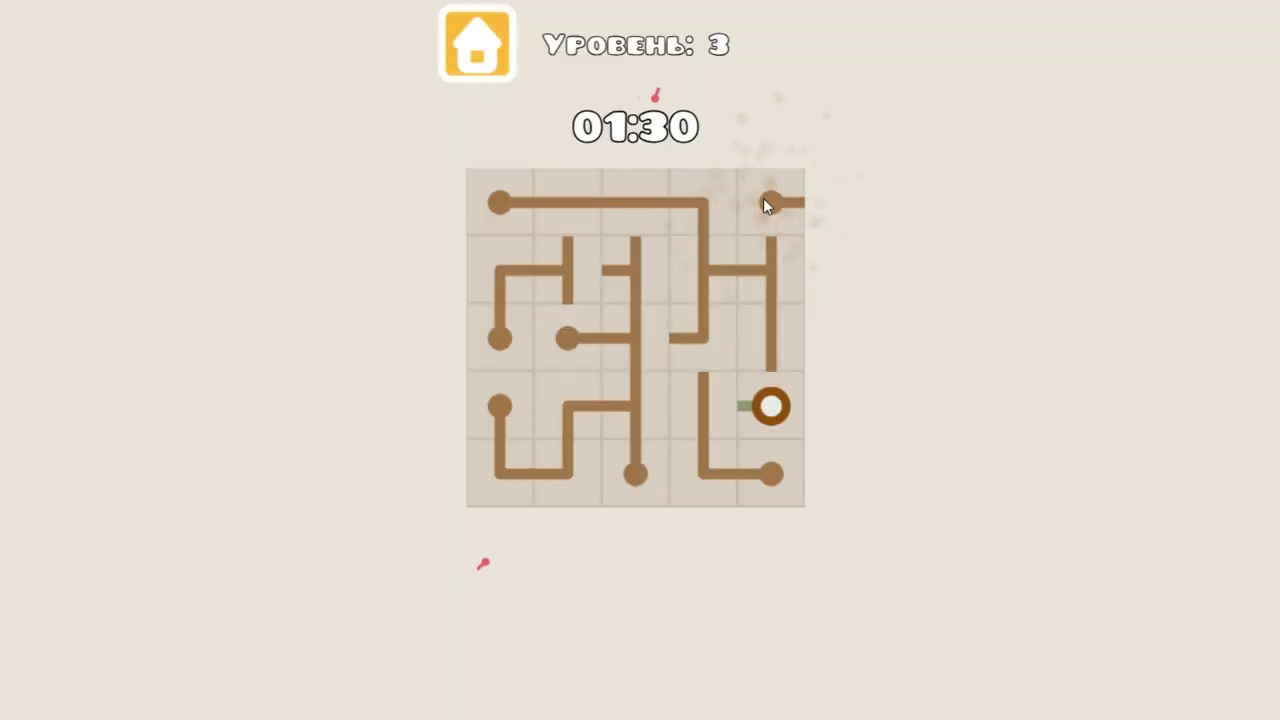
click(763, 198)
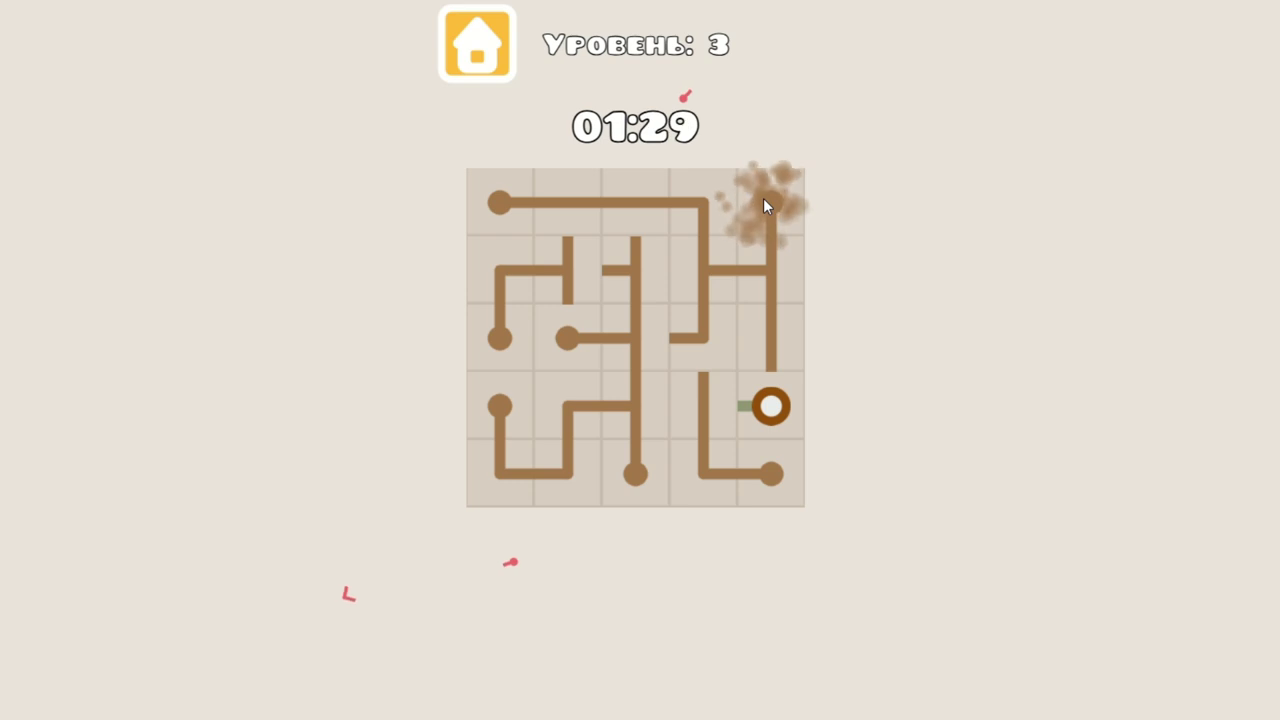
click(766, 399)
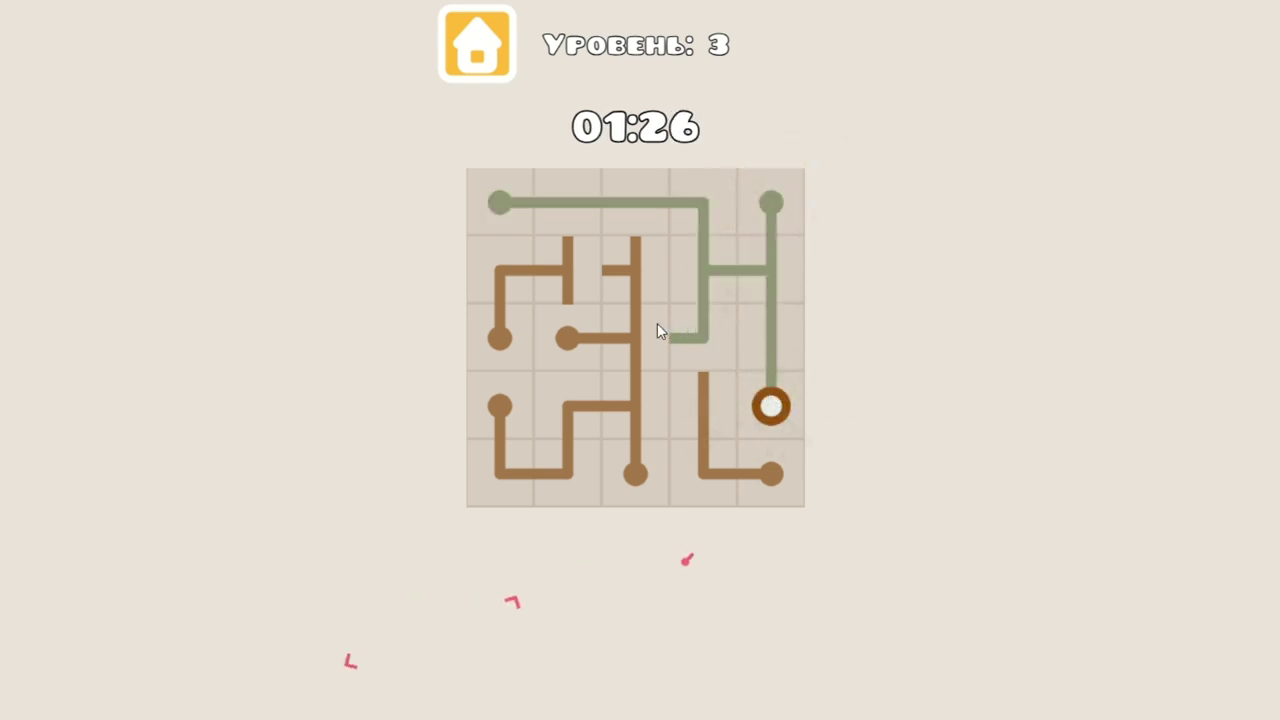
Turn the second-row tiles into a T facing the path
click(559, 262)
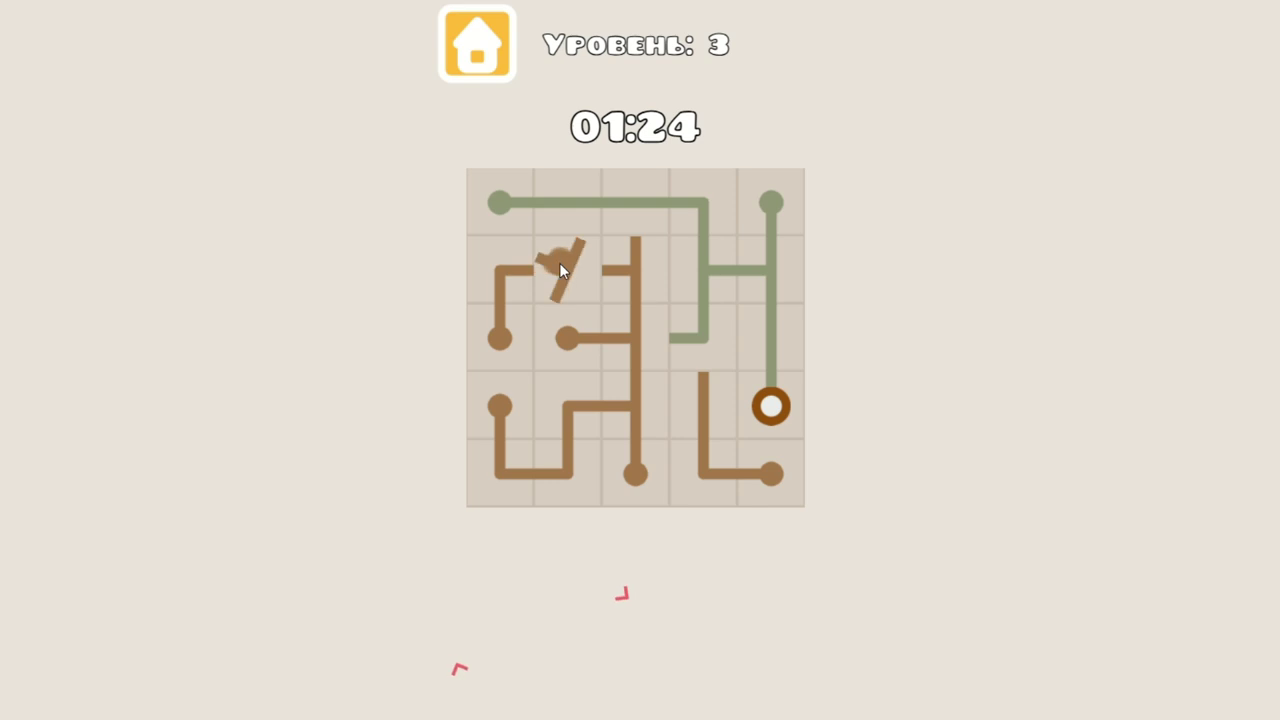
click(559, 264)
click(559, 264)
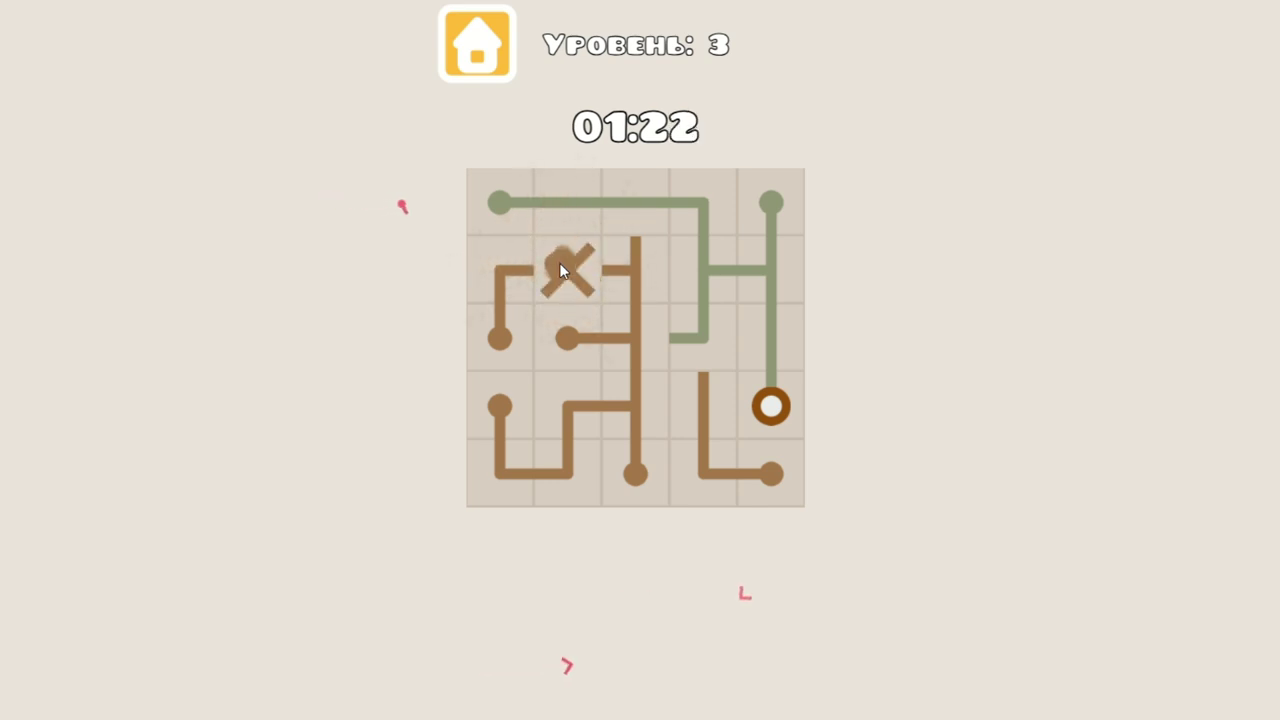
click(624, 261)
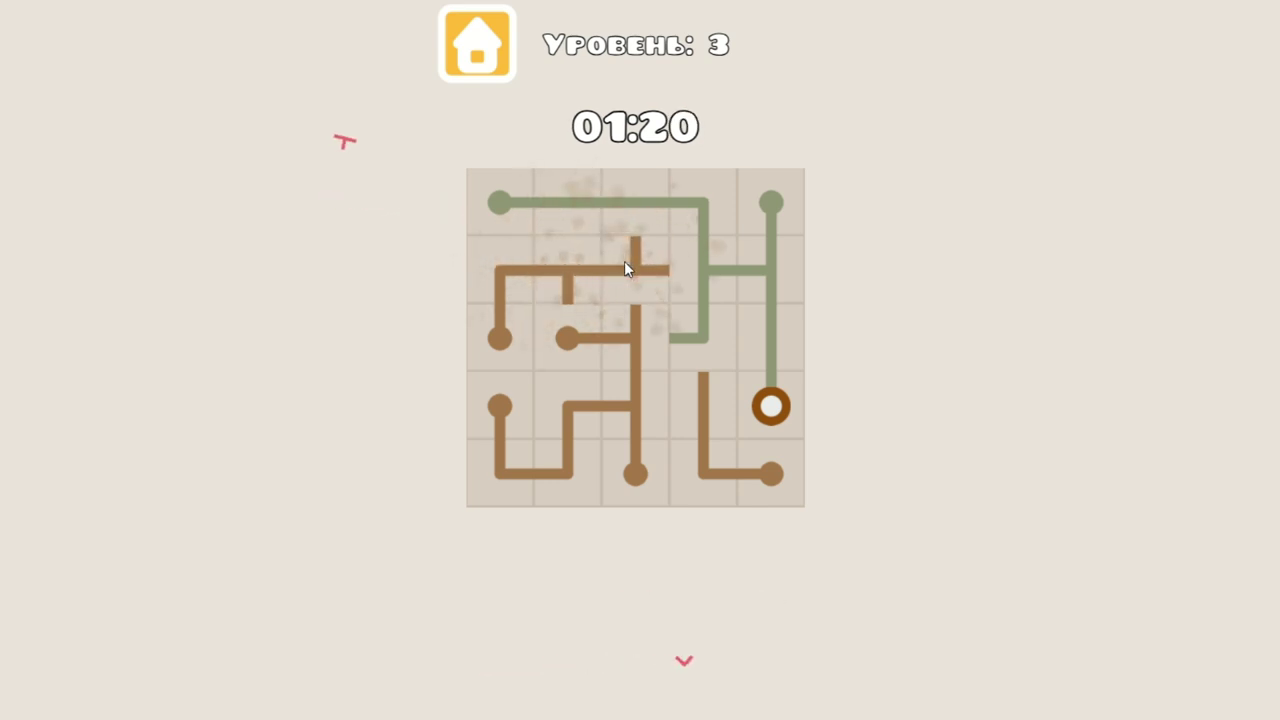
click(624, 261)
click(624, 261)
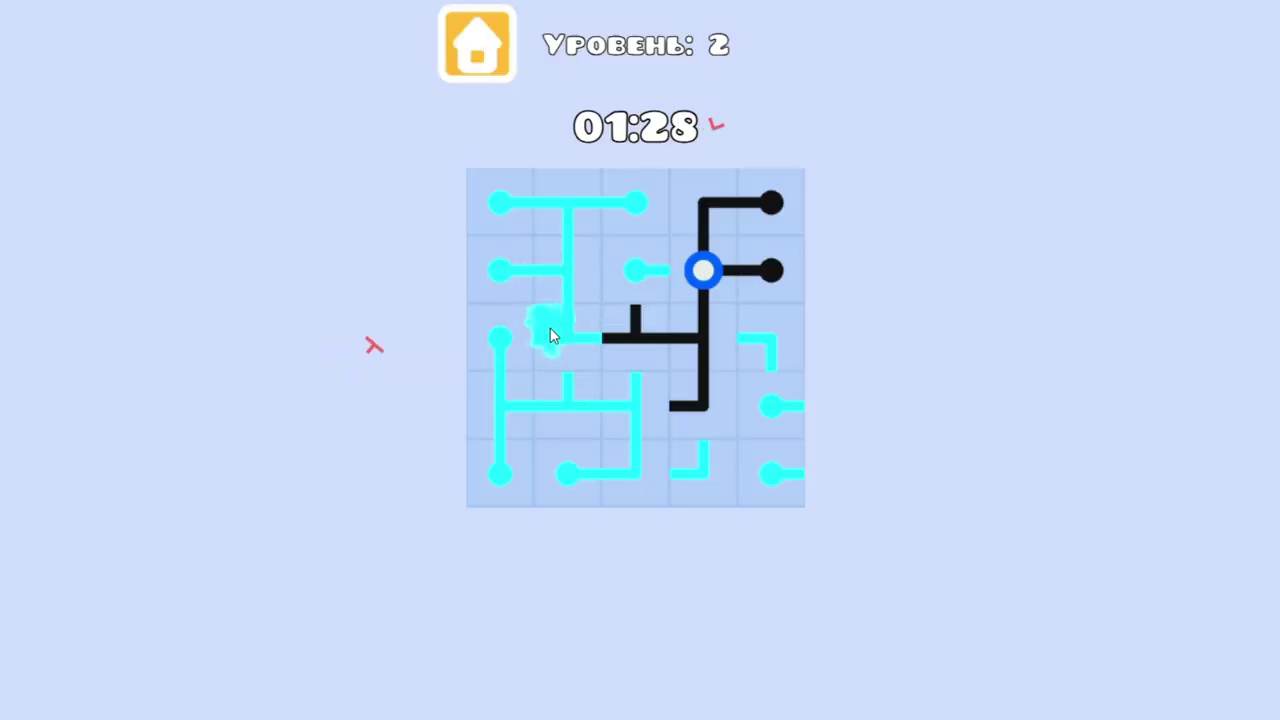
Rotate the centre, source-side and right end tiles to extend the connected level 2 pipes
click(550, 330)
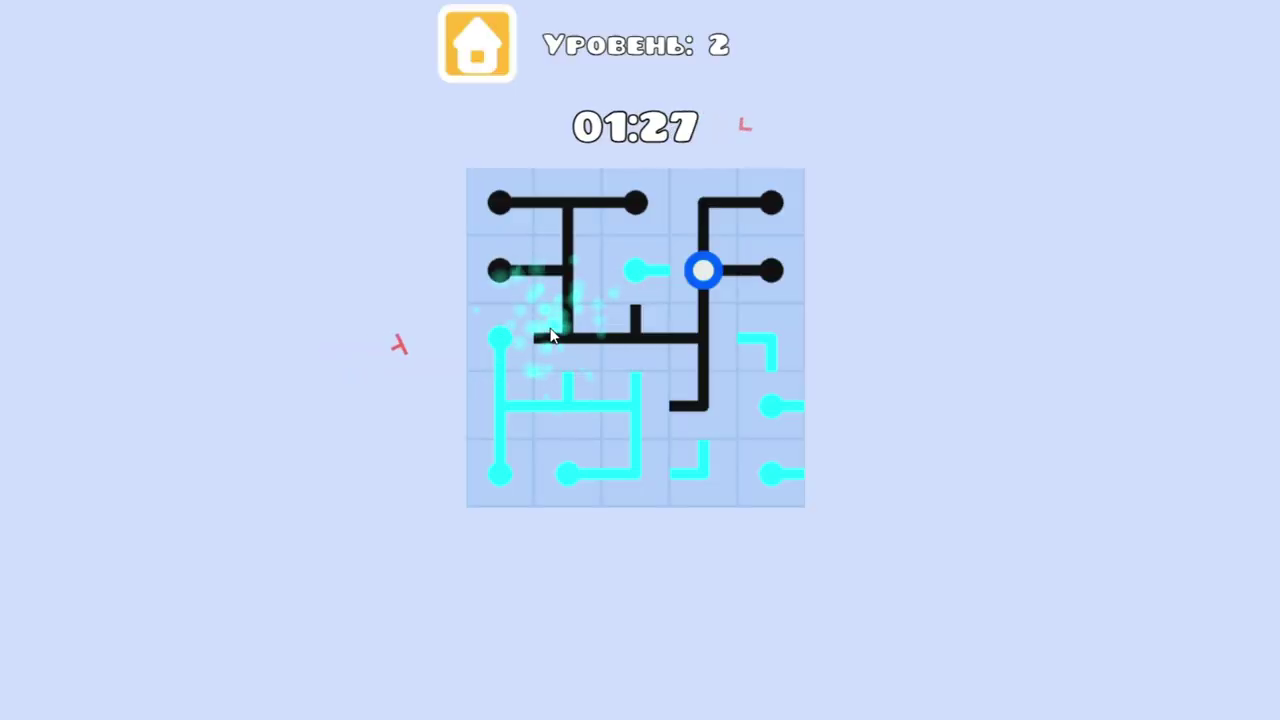
click(634, 337)
click(634, 333)
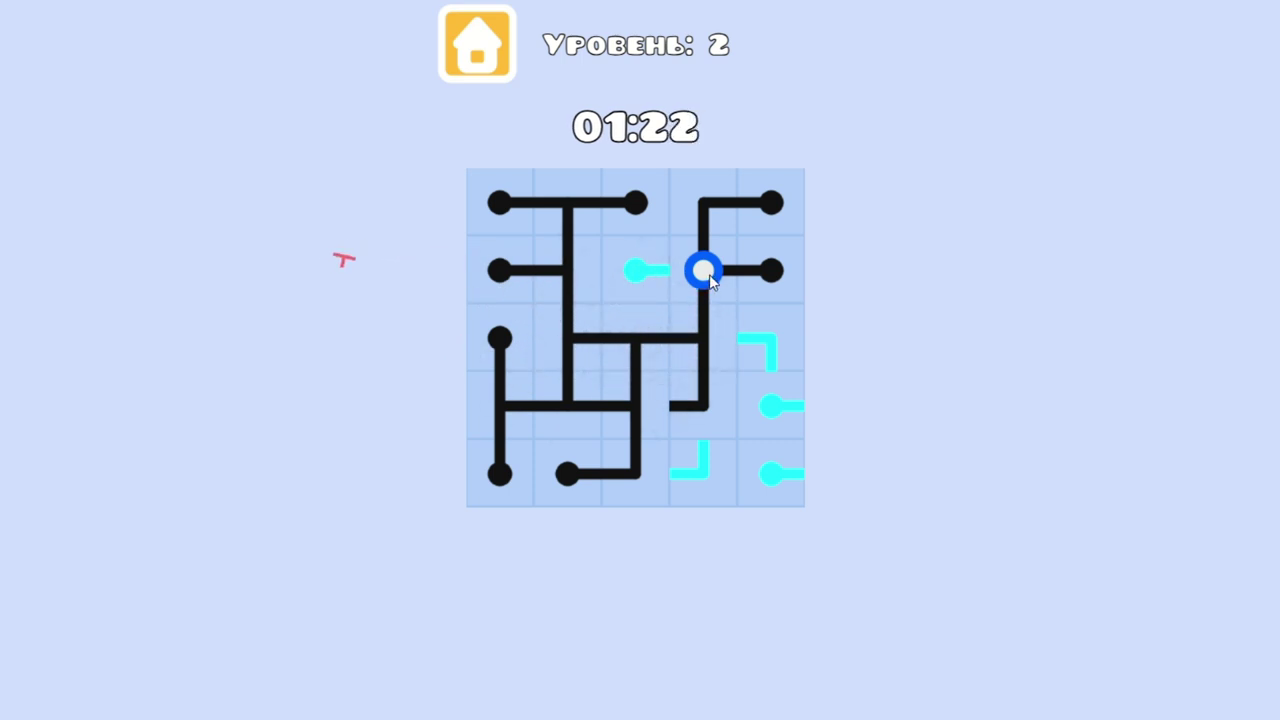
click(645, 272)
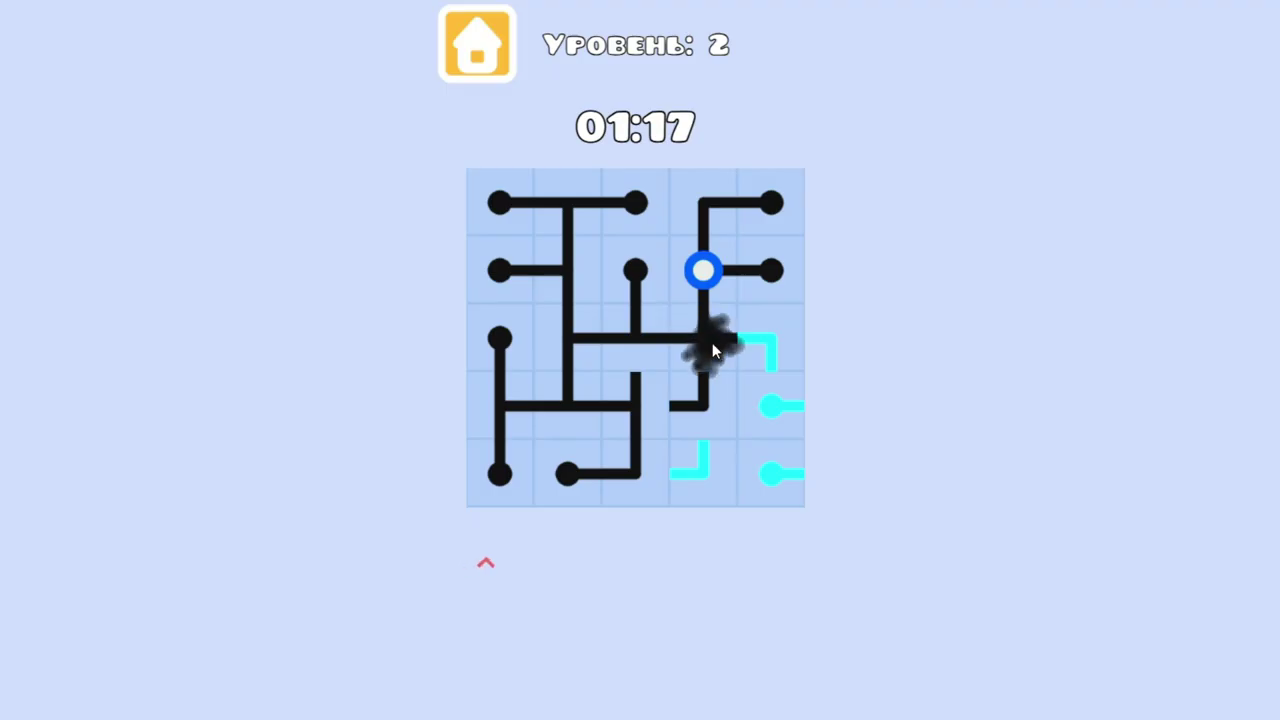
click(712, 342)
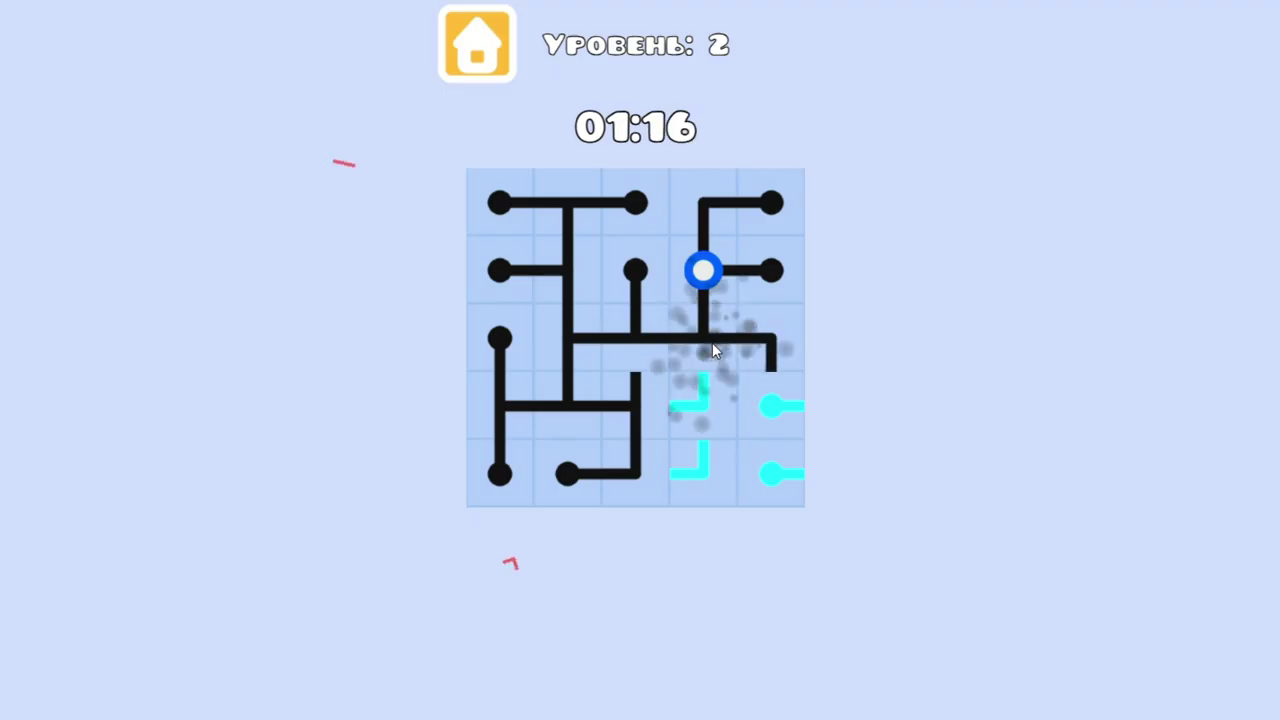
click(781, 404)
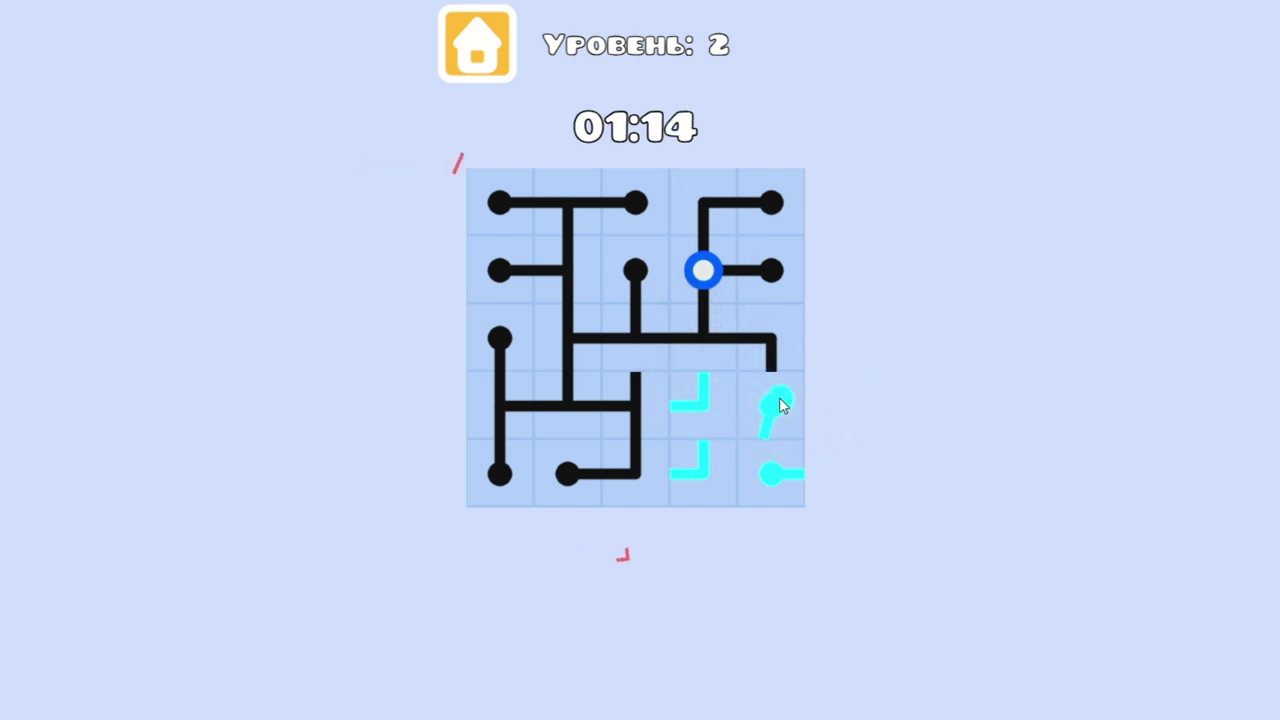
click(781, 404)
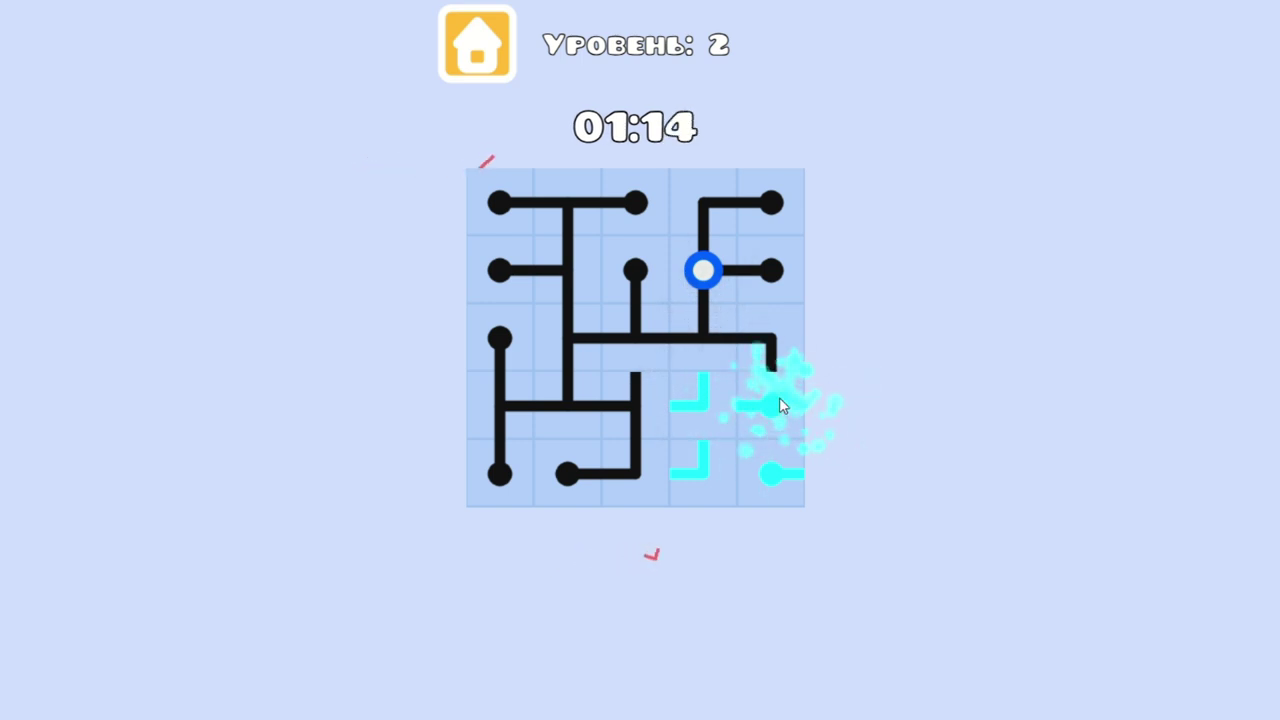
Rotate the lower-middle and bottom-row tiles to finish level 2, then advance to level 3
click(715, 410)
click(715, 410)
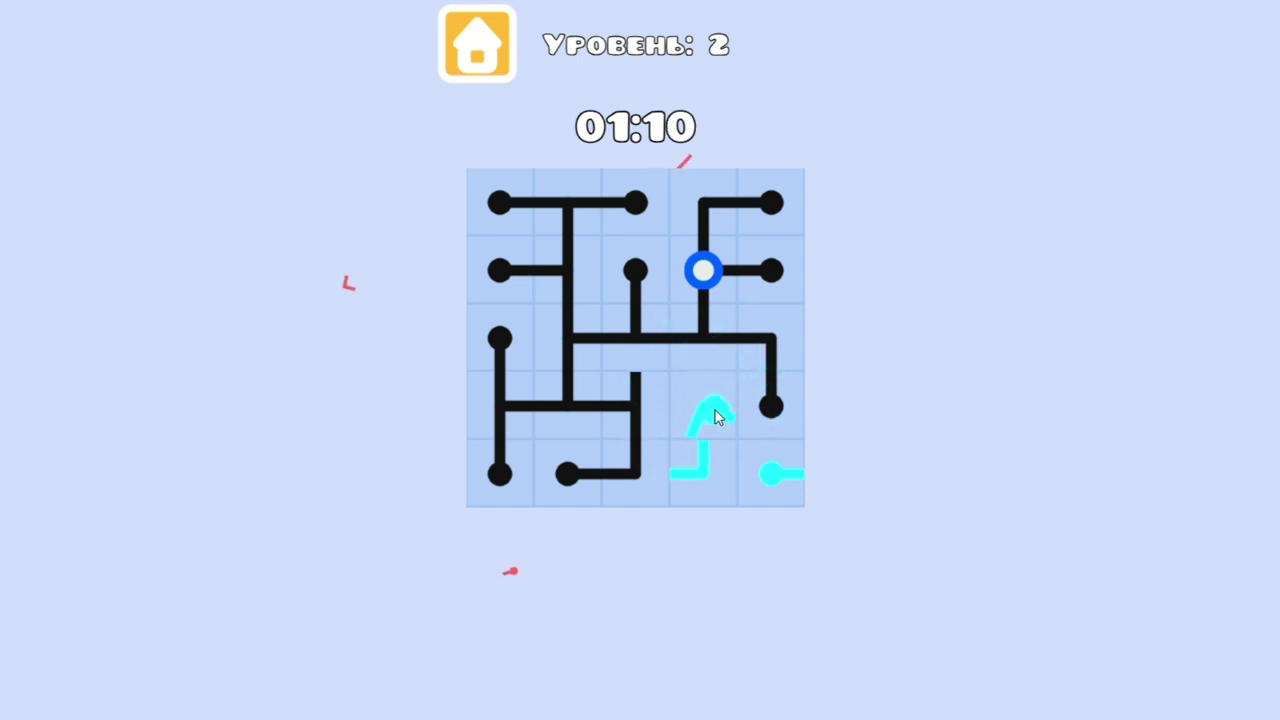
click(715, 410)
click(629, 424)
click(629, 424)
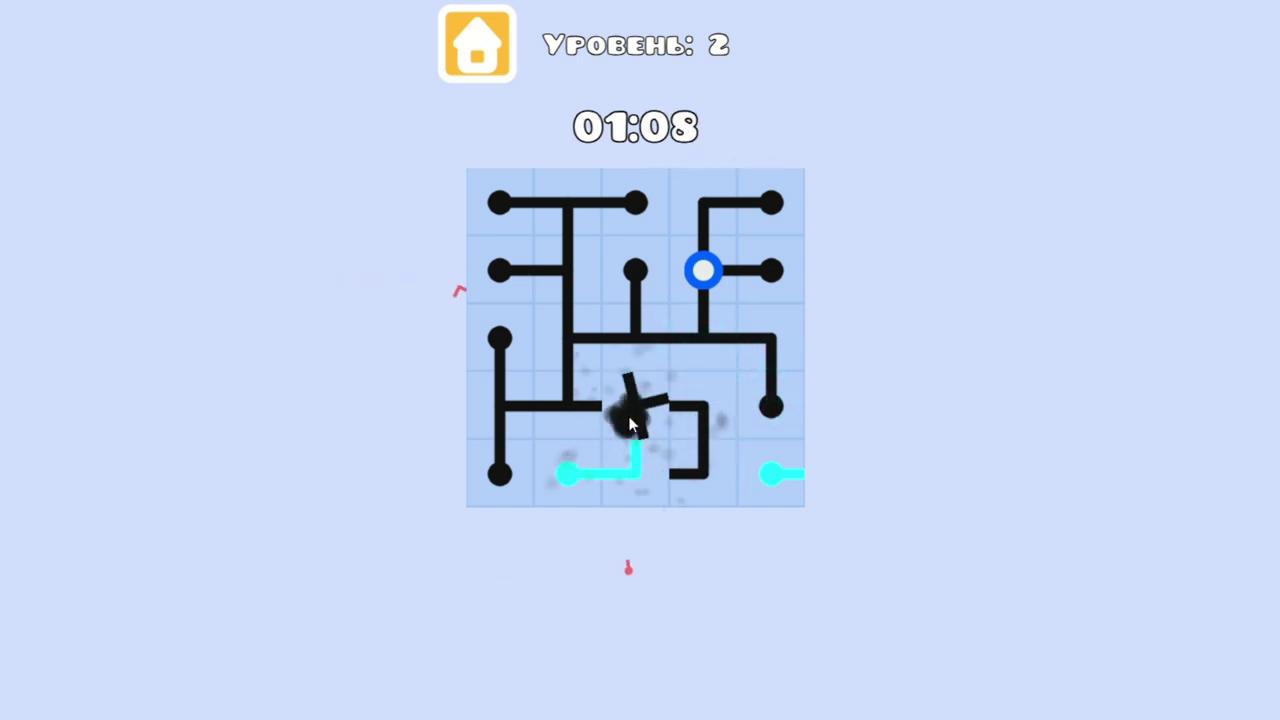
click(629, 424)
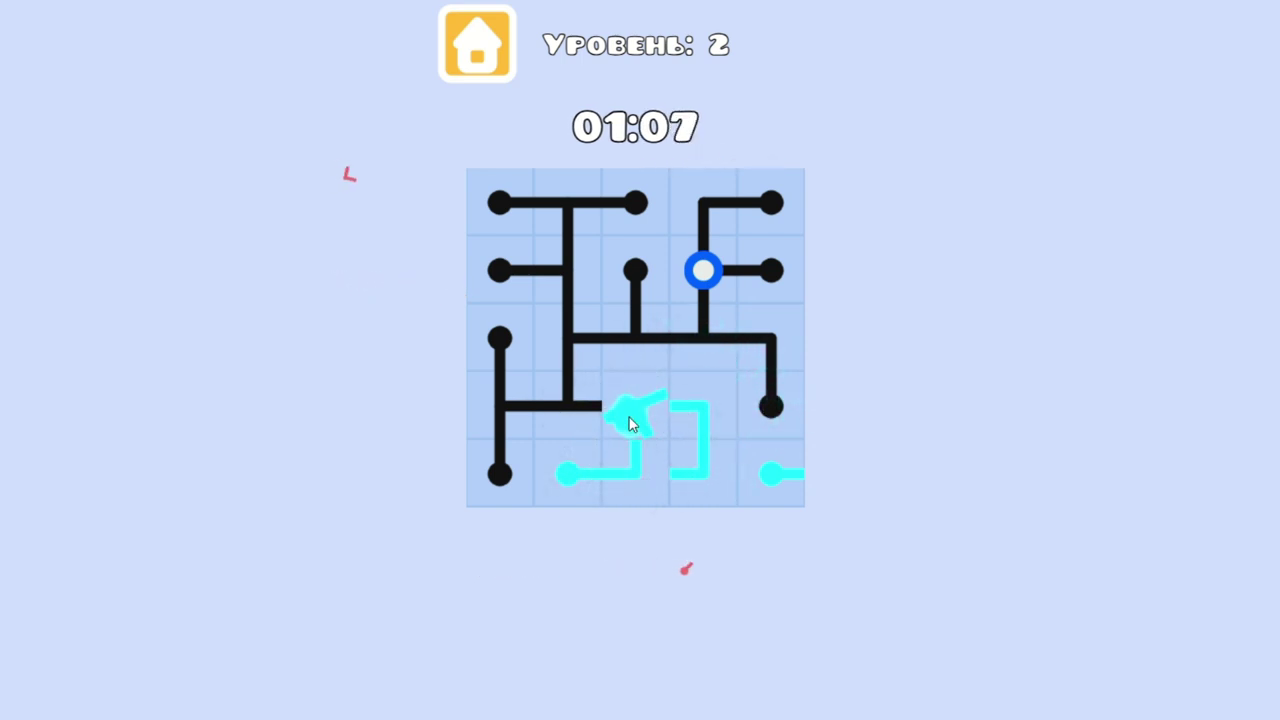
click(680, 466)
click(772, 474)
click(772, 474)
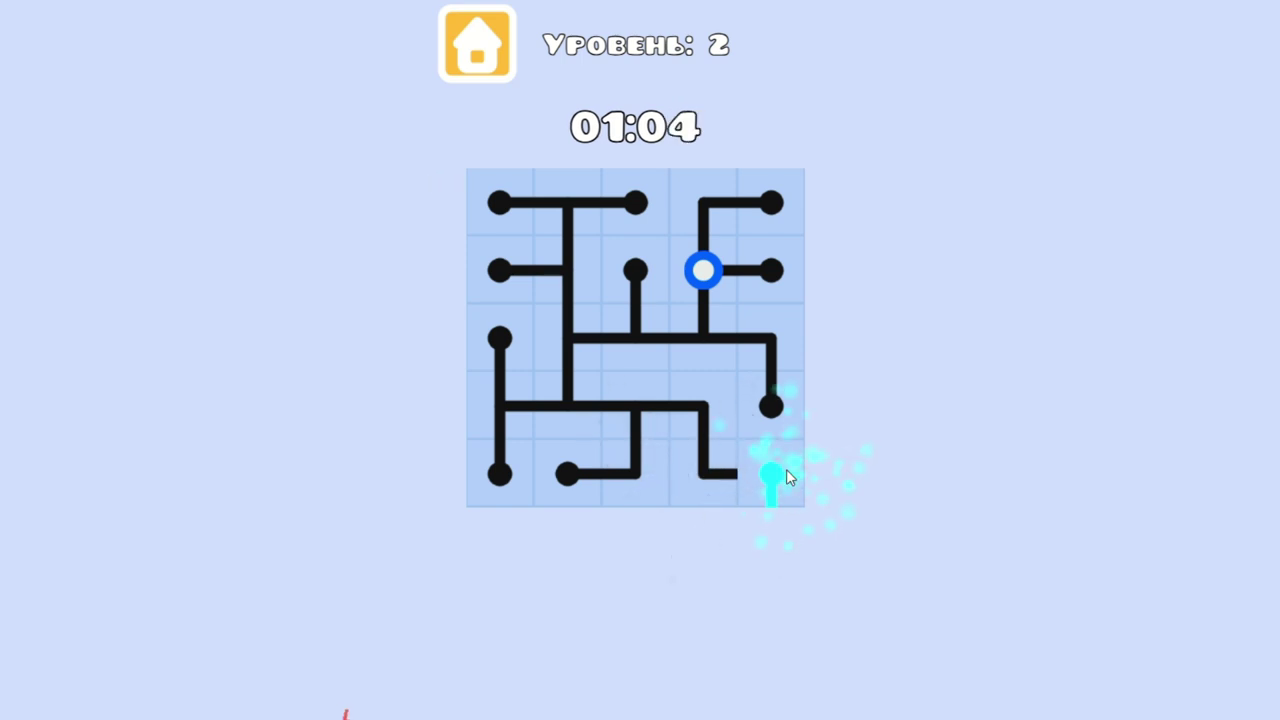
click(688, 600)
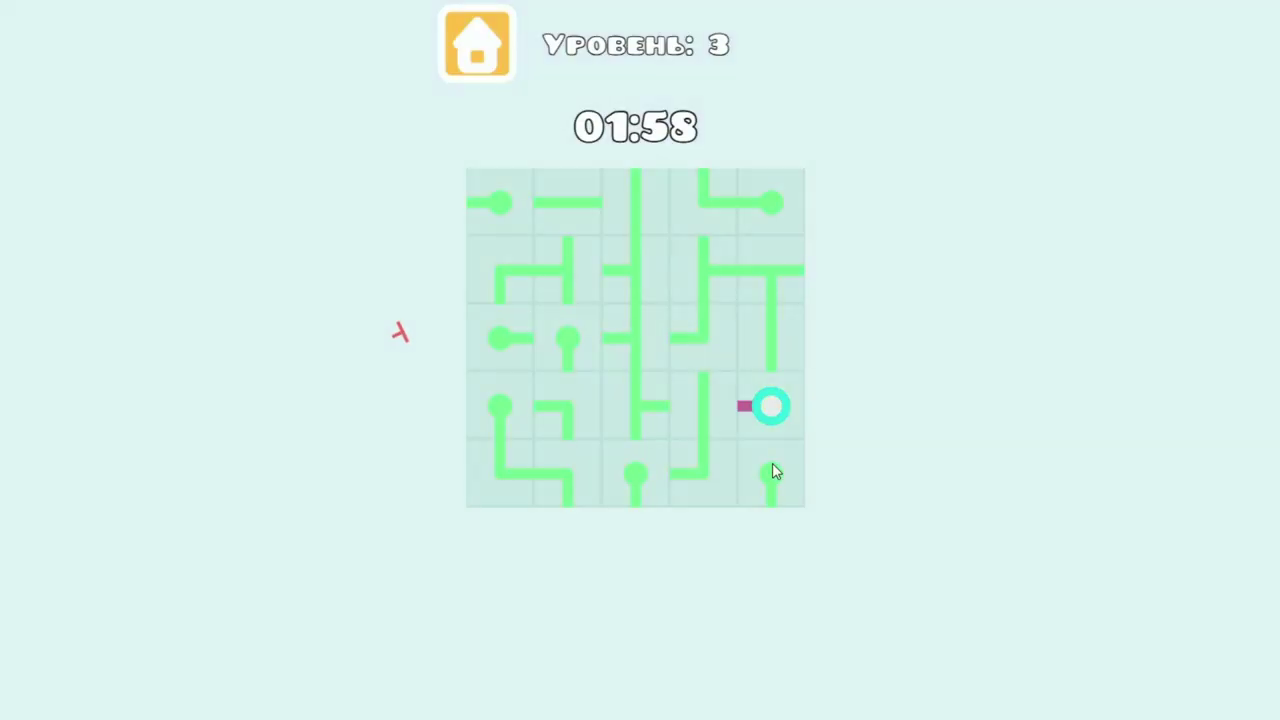
Turn the level 3 bottom-row end and bend tiles and the lower-left corner toward the source
click(771, 468)
click(718, 478)
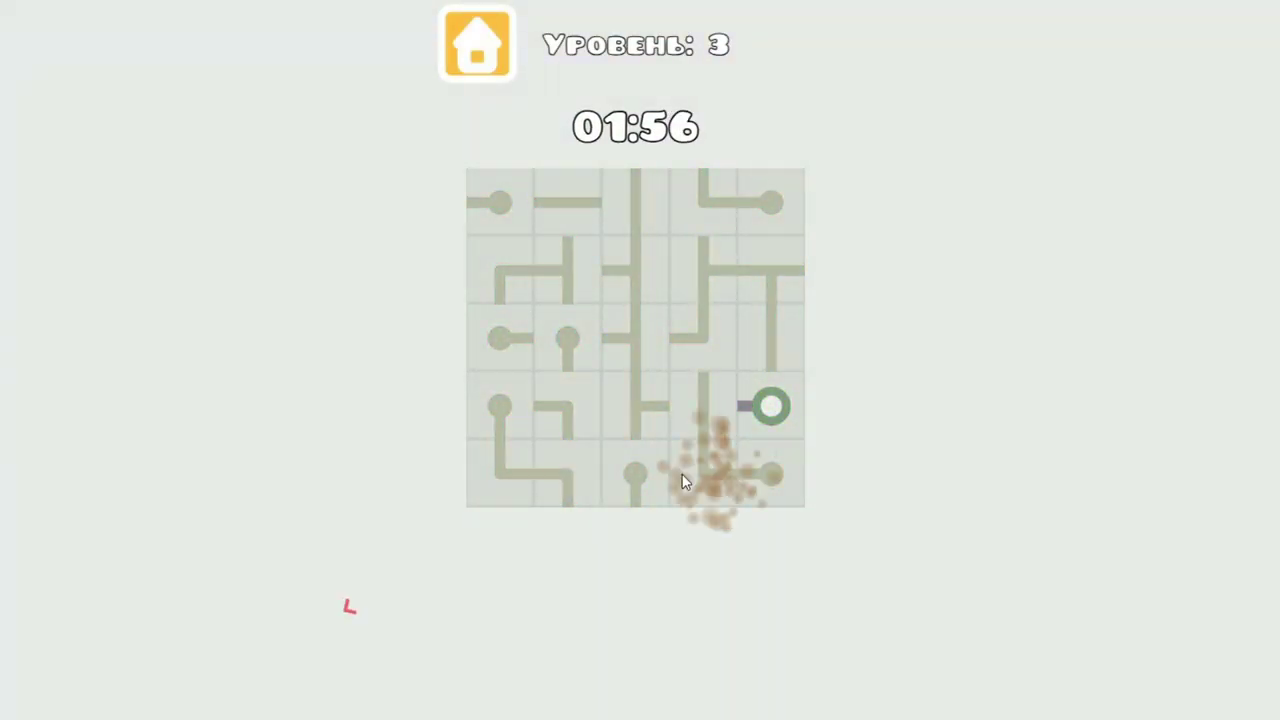
click(640, 478)
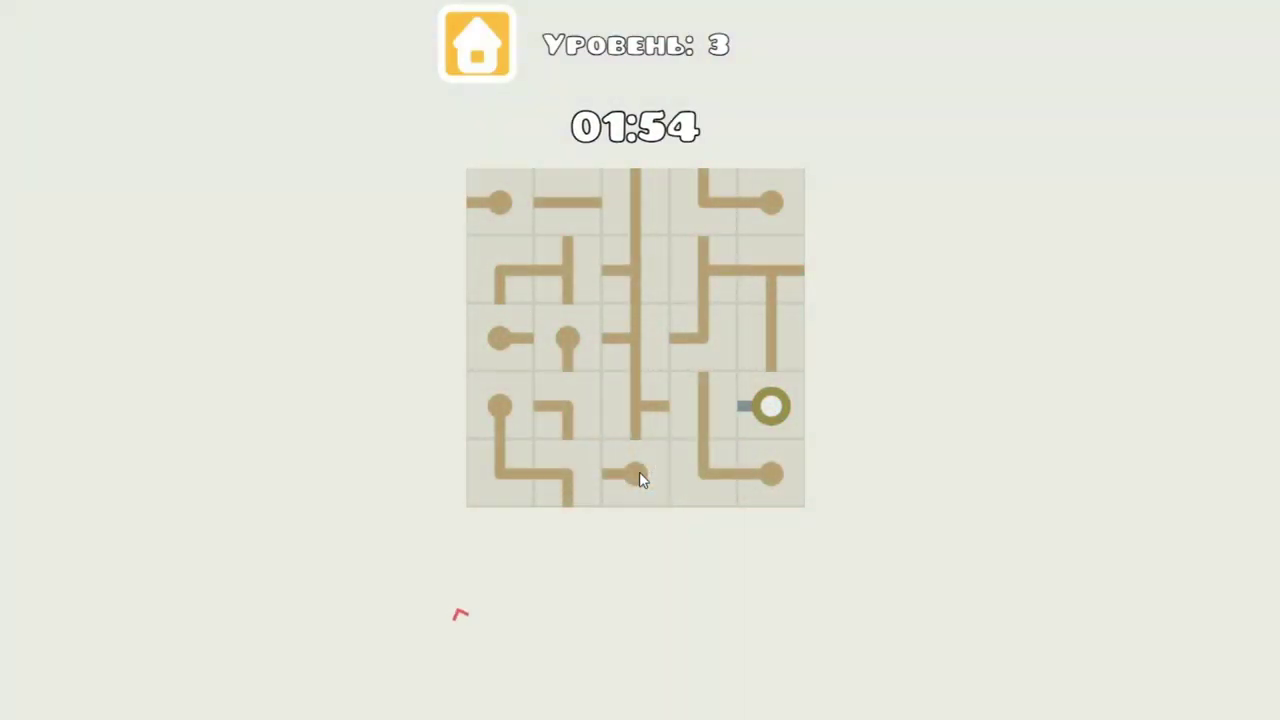
click(568, 479)
click(578, 418)
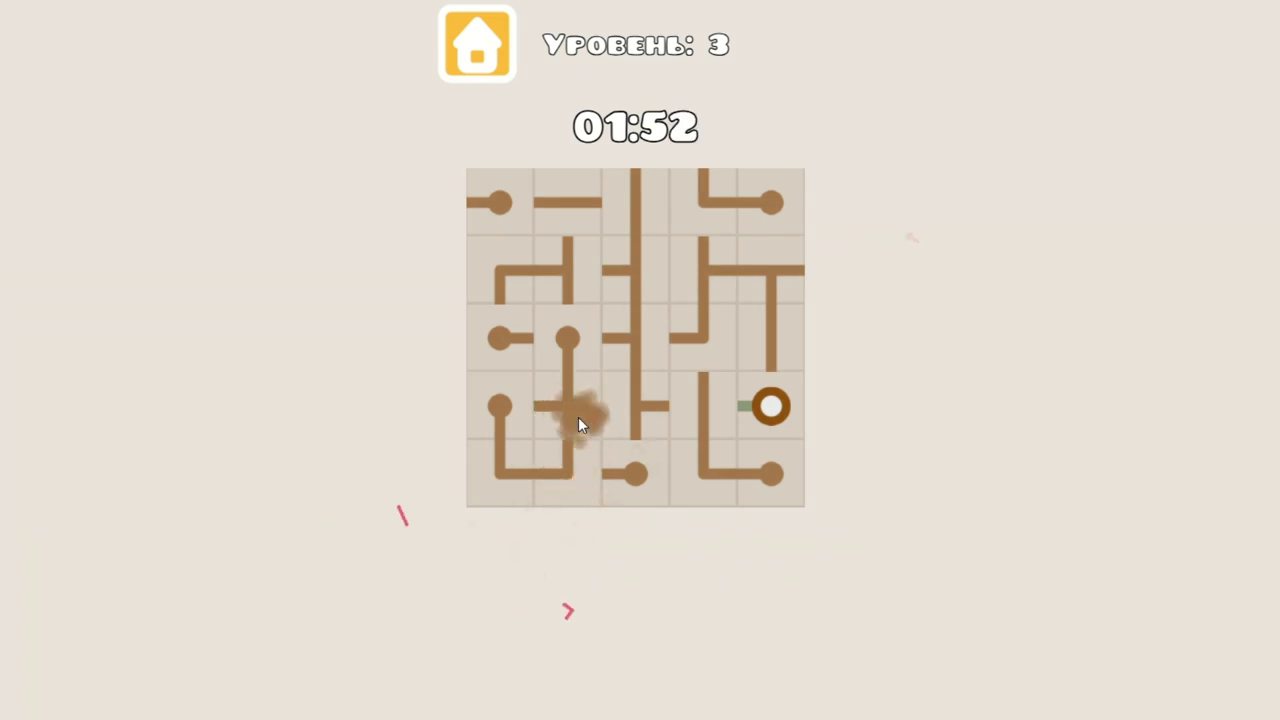
click(578, 418)
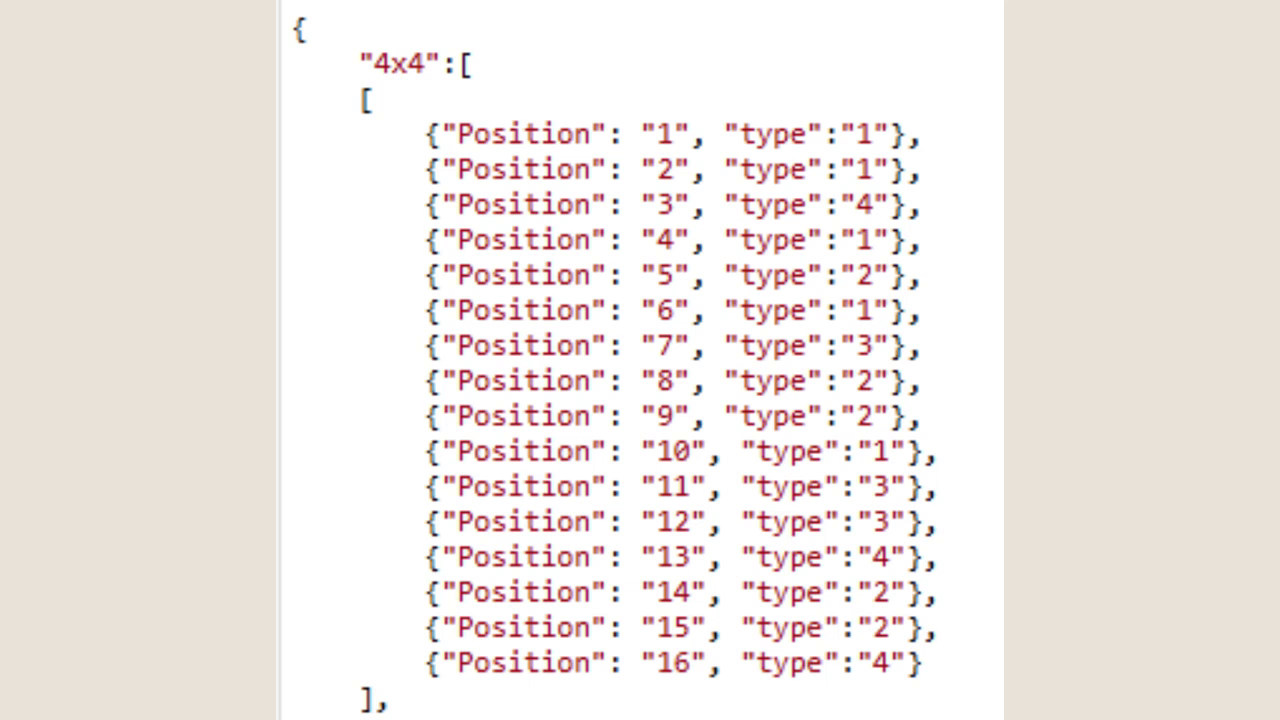
Rotate the upper-middle T-pipe stem downward and the second-column end cap to extend the green pipe
click(559, 262)
click(624, 264)
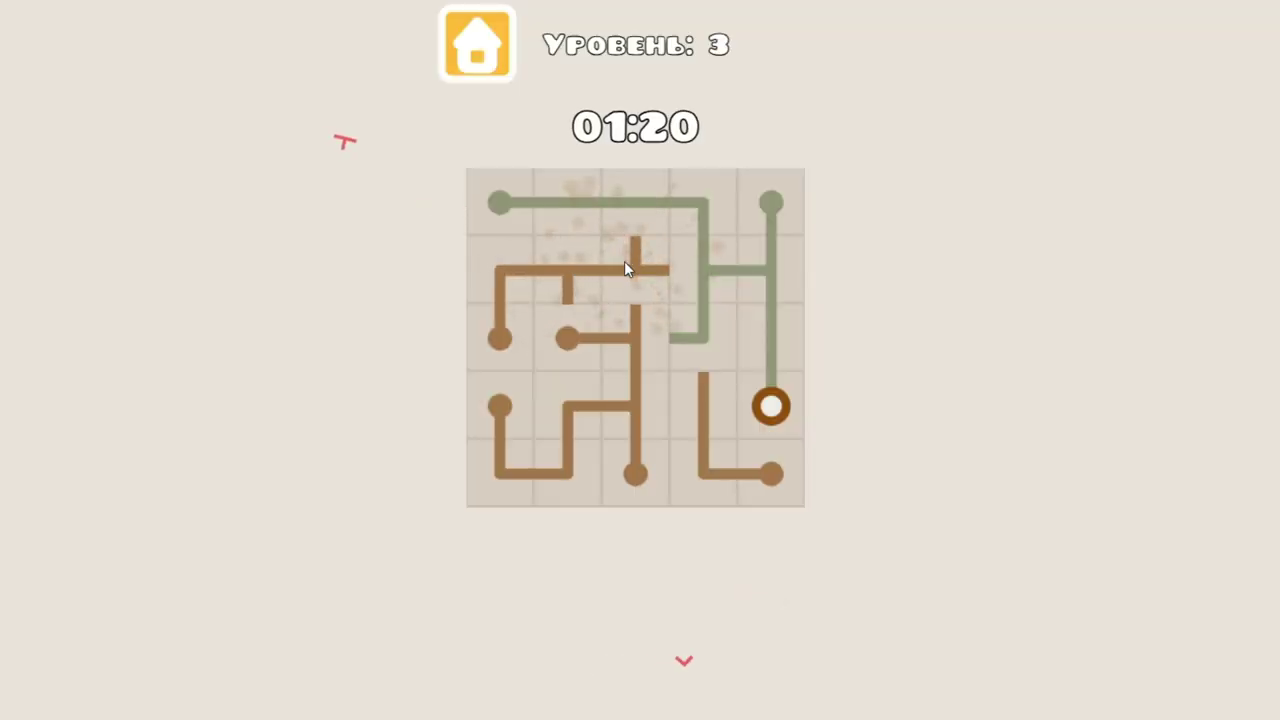
click(624, 263)
click(624, 265)
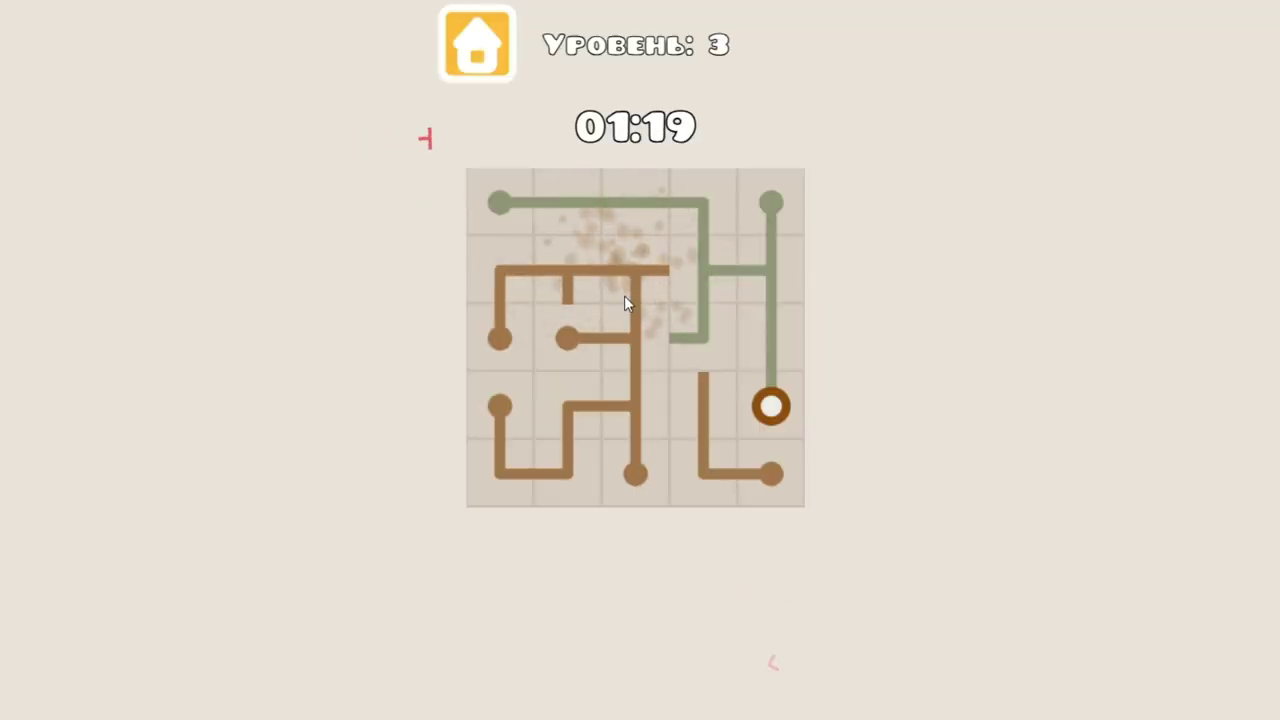
click(624, 348)
click(562, 325)
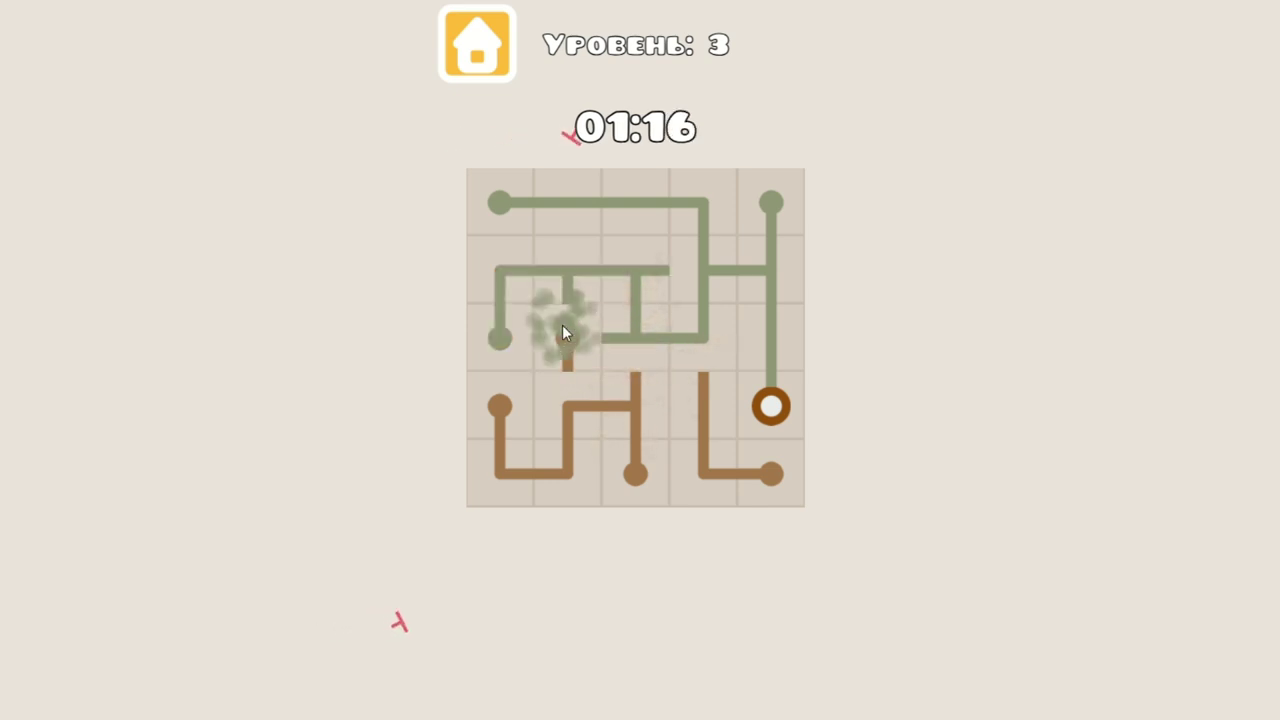
click(562, 325)
click(562, 325)
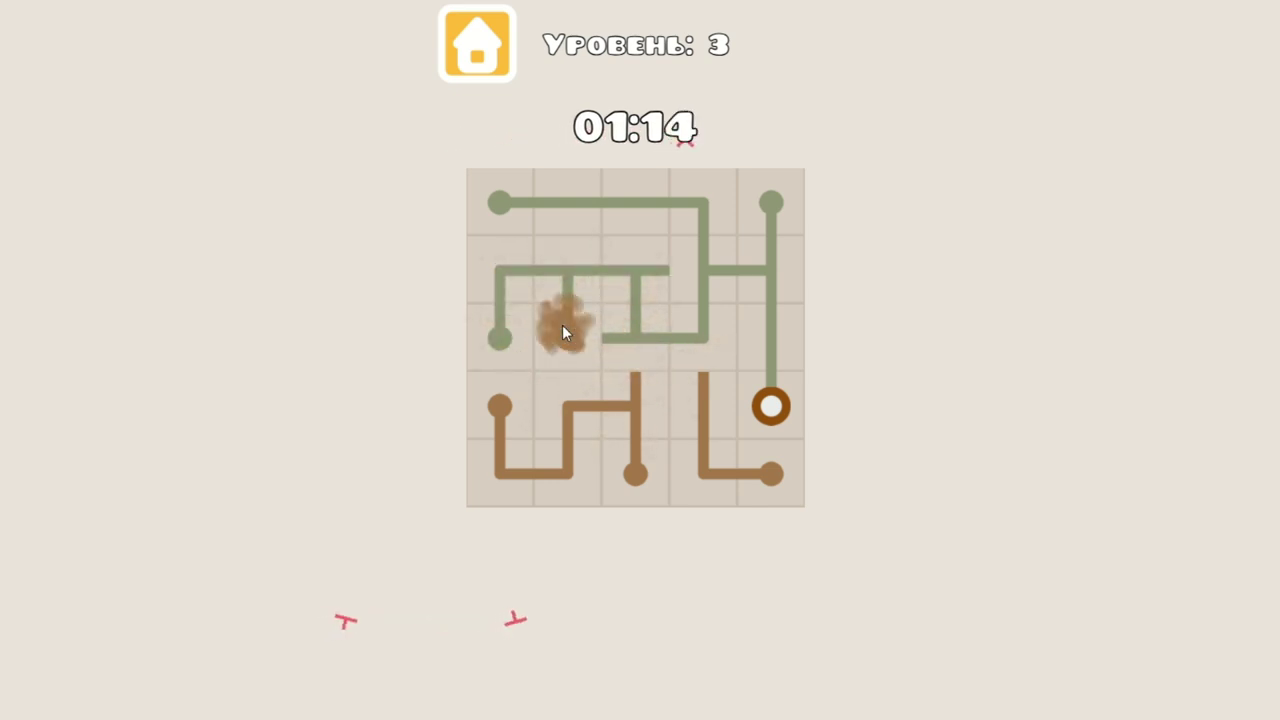
Turn the remaining T-tiles so the level 3 green network reconnects
click(638, 350)
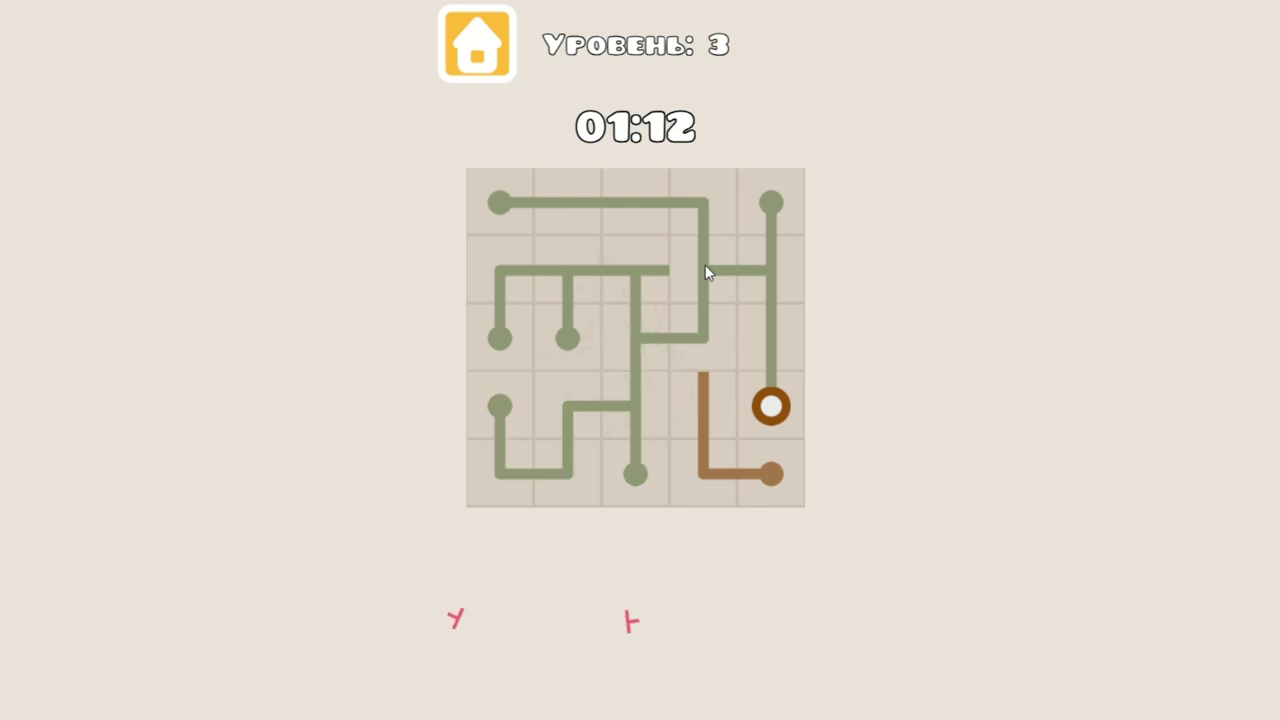
click(706, 272)
click(706, 272)
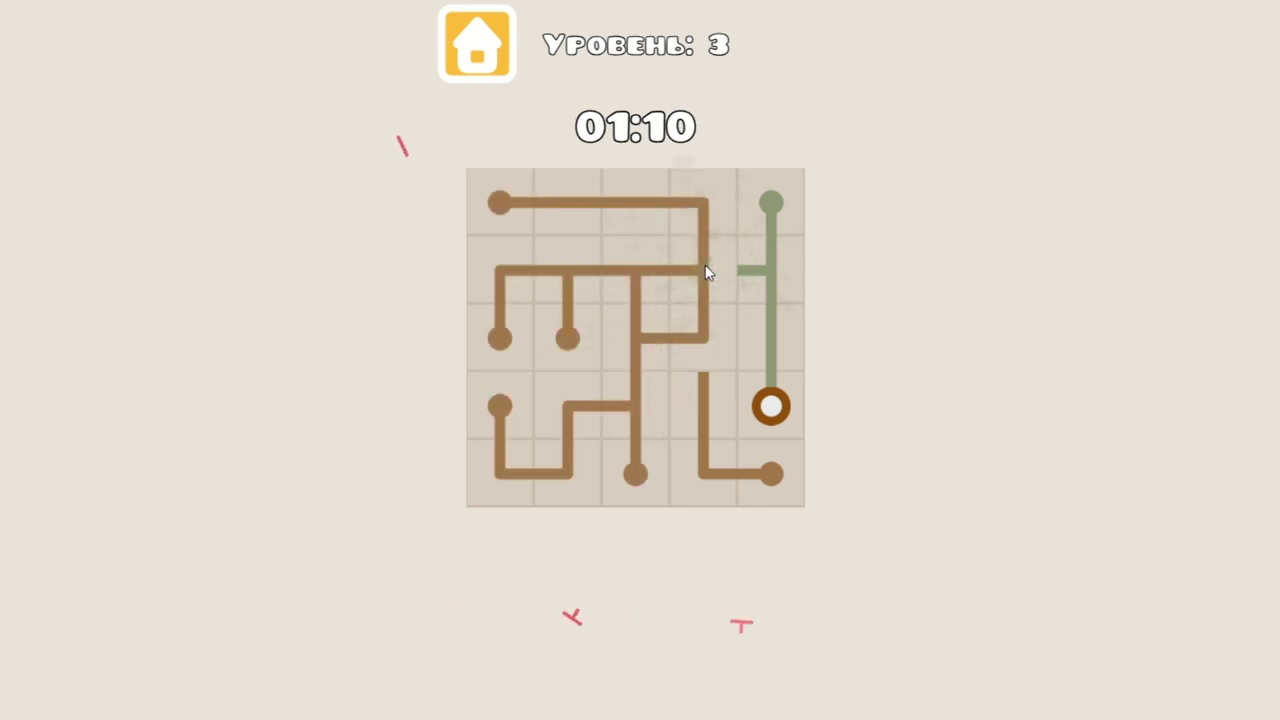
click(706, 272)
click(696, 311)
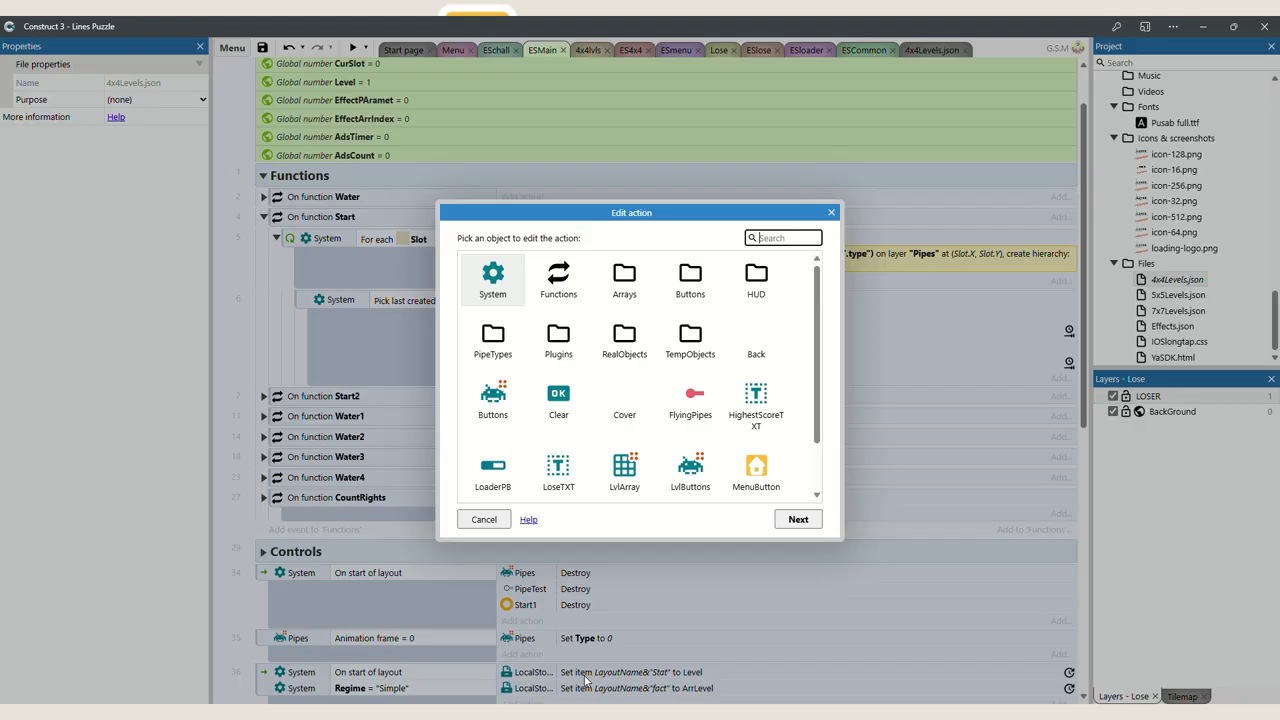
Choose System's Create object (by name) action, review its parameters, then rotate a level 1 pipe
double_click(490, 285)
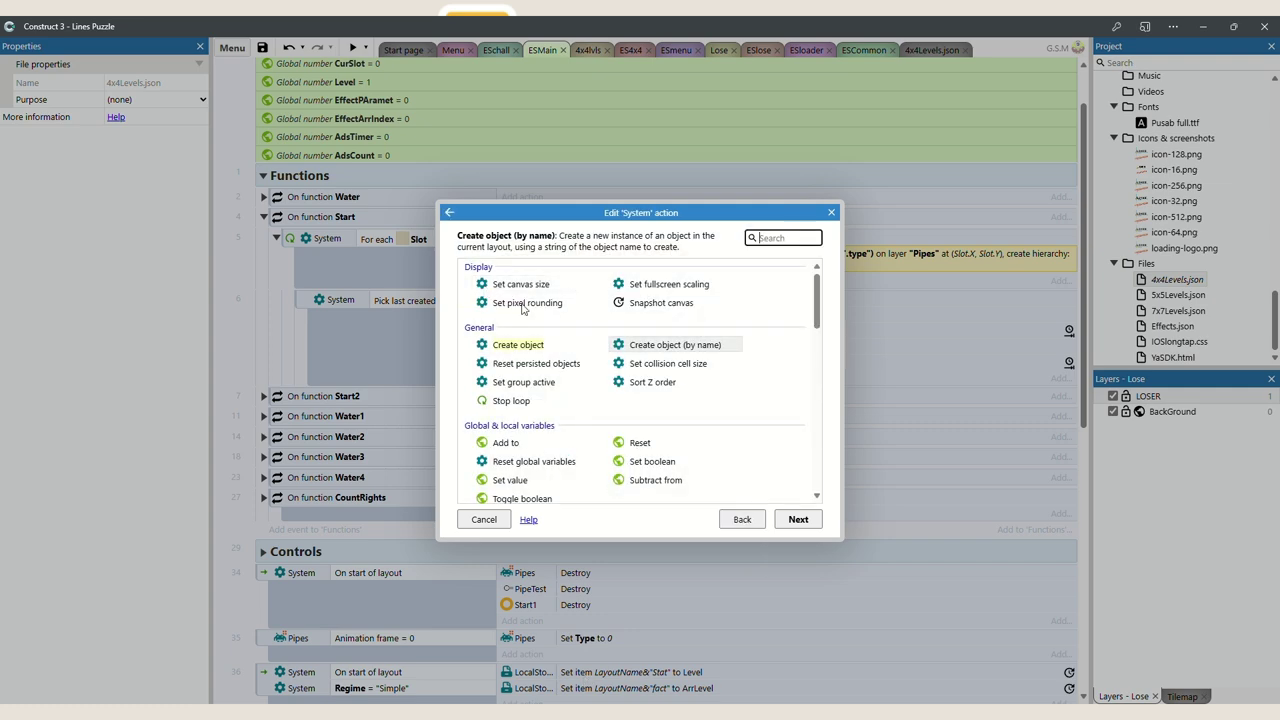
double_click(633, 347)
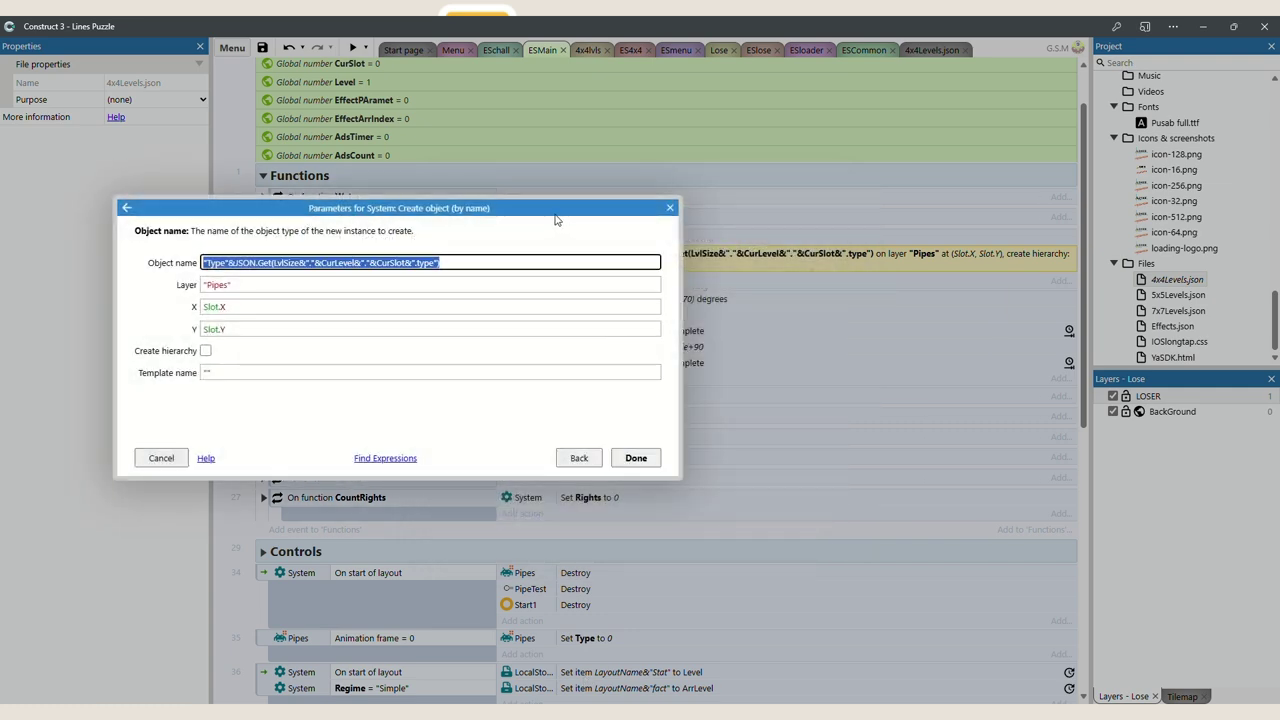
drag(558, 213, 851, 228)
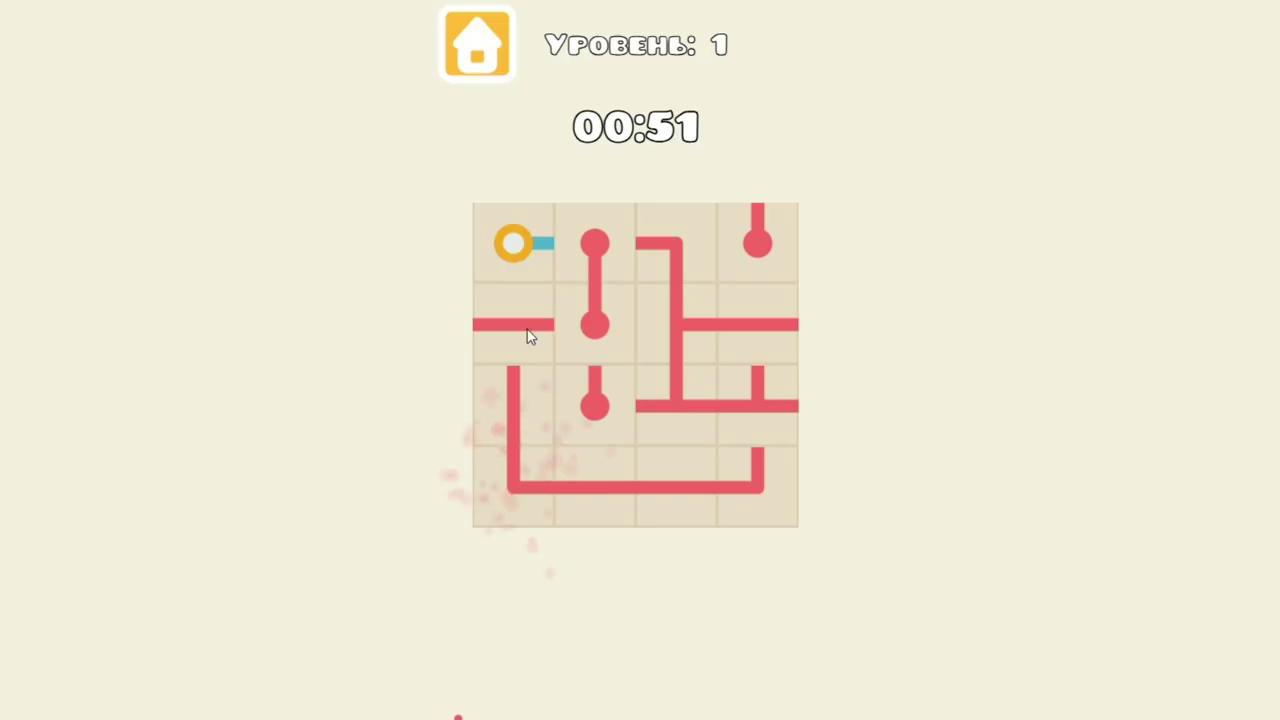
click(527, 328)
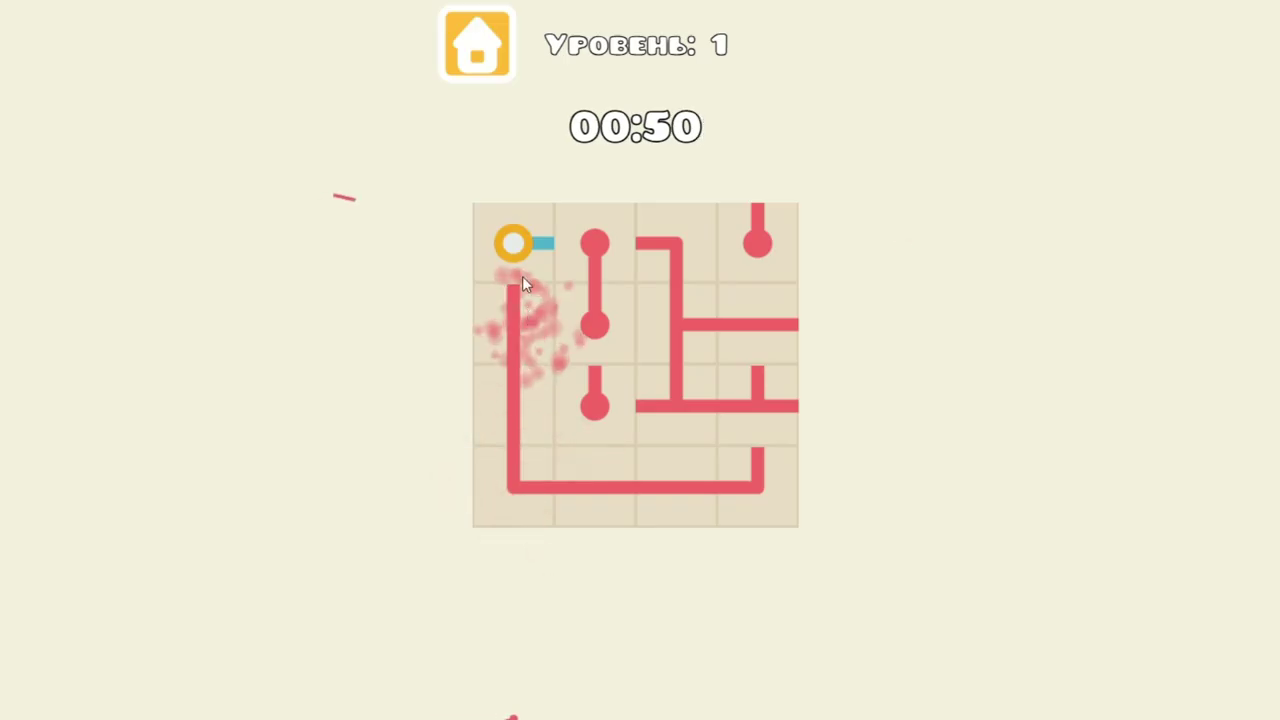
Turn the level 1 start tile down and rotate the right-column T, vertical and end tiles into the network
click(516, 240)
click(585, 405)
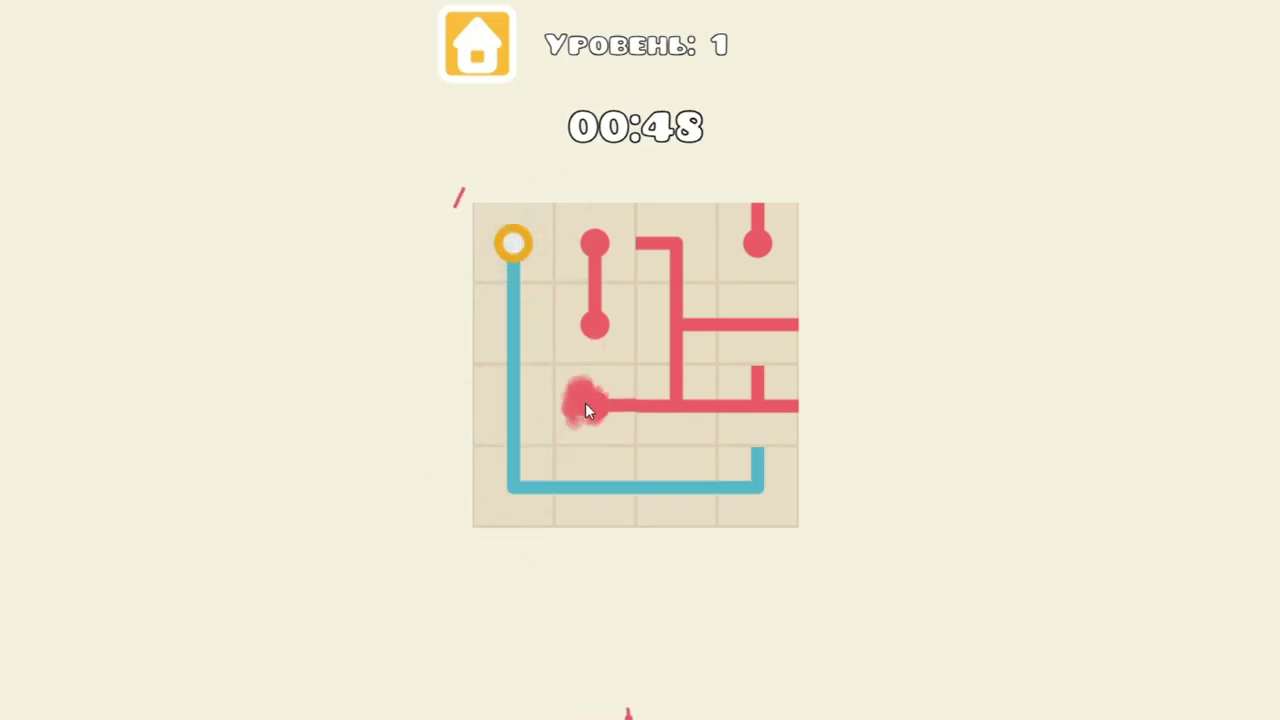
click(790, 394)
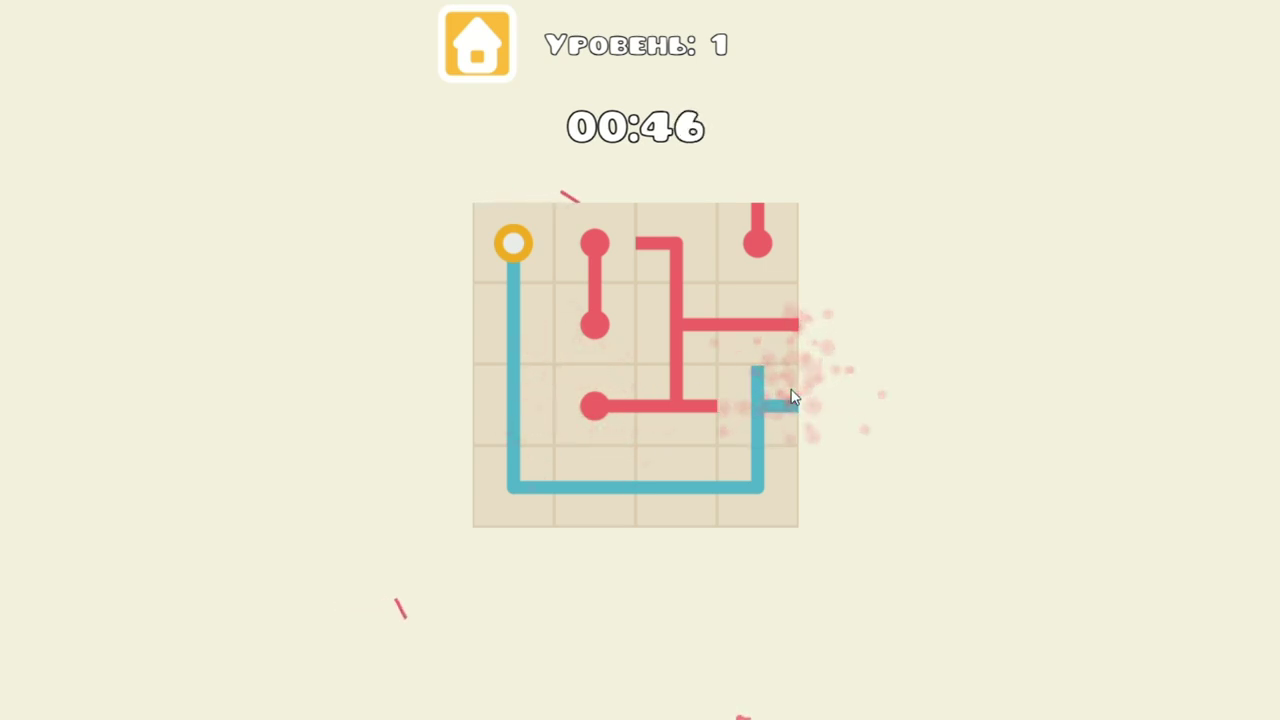
click(790, 396)
click(786, 385)
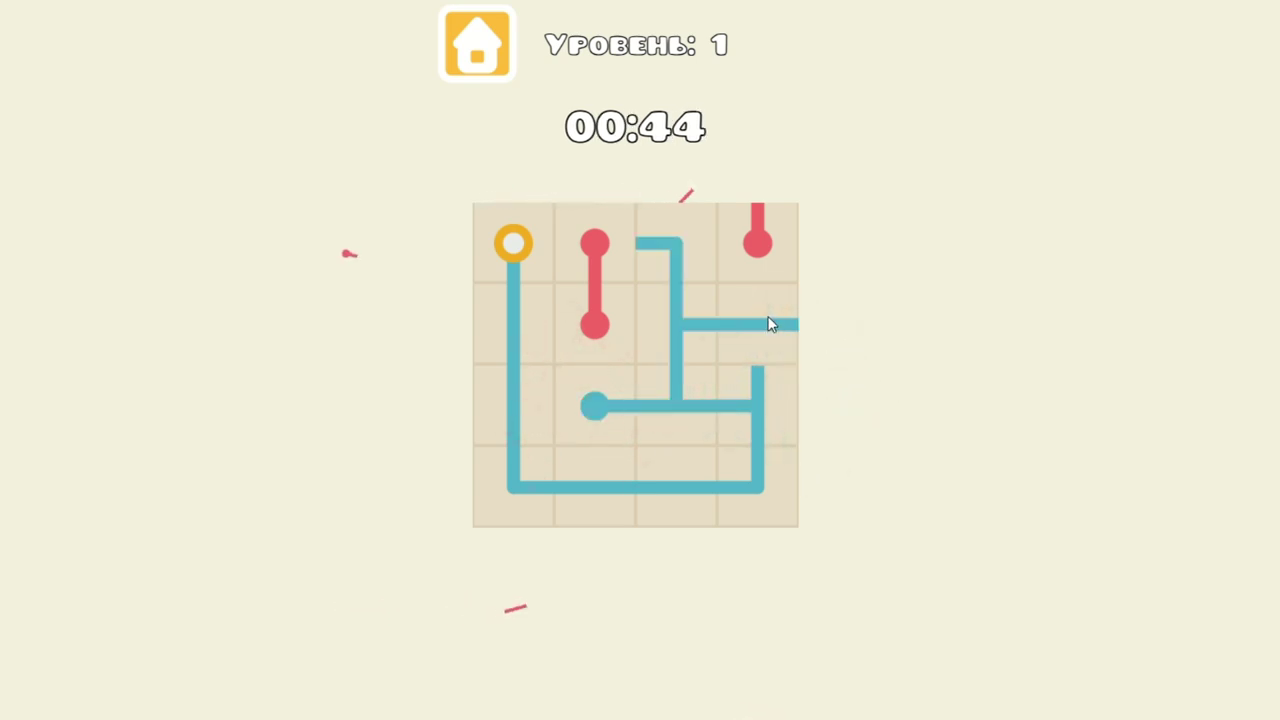
click(770, 324)
click(759, 239)
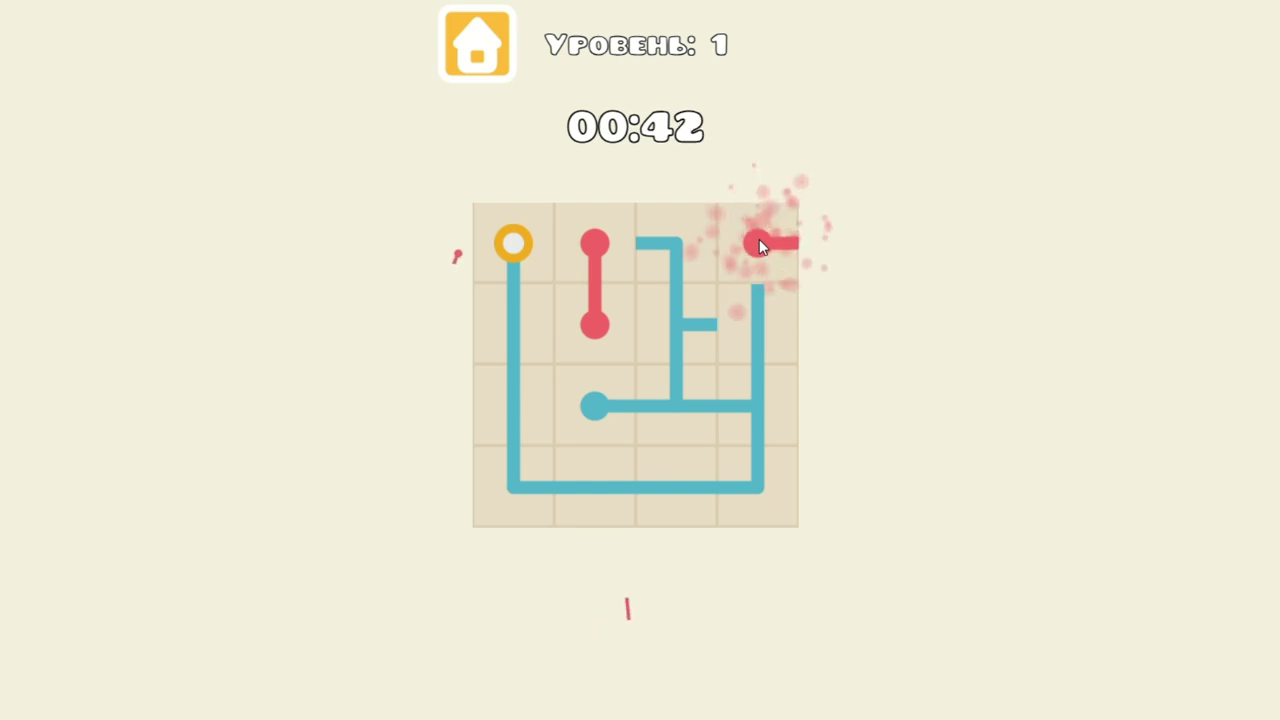
click(759, 239)
Rotate the column-3 T tile and remaining red end tiles to finish level 1, then go to level 2
click(693, 305)
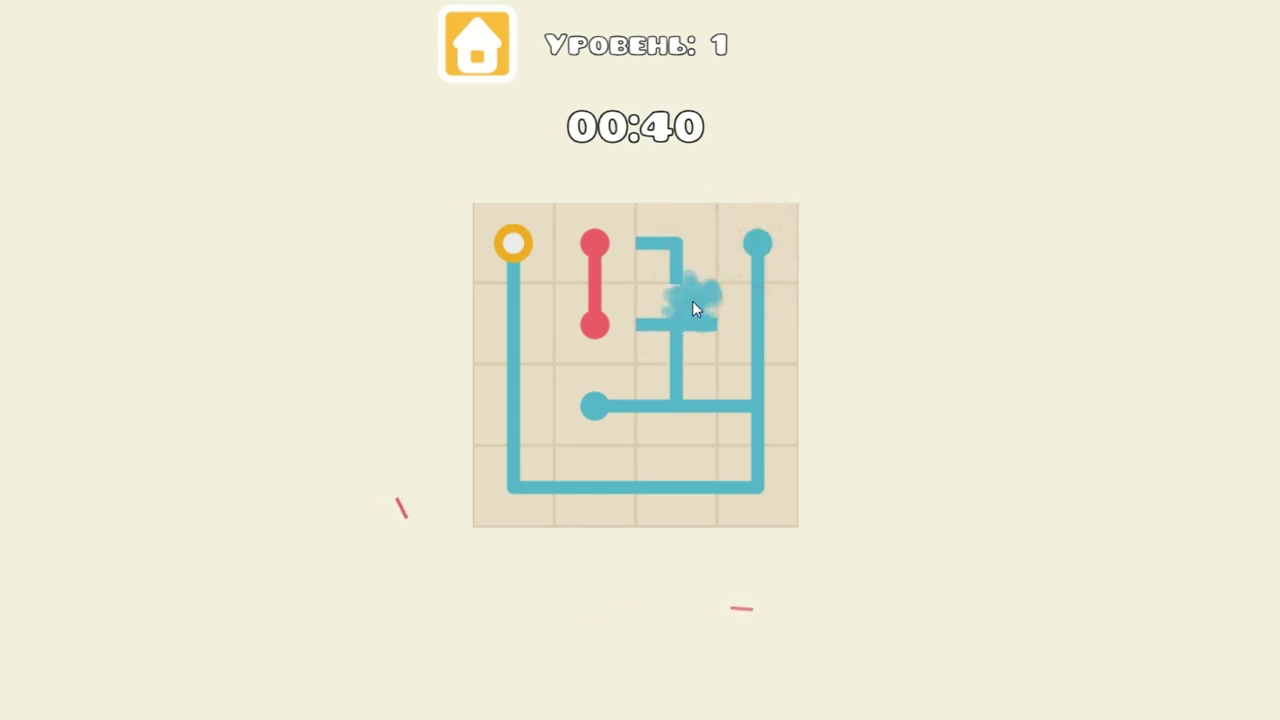
click(692, 303)
click(584, 310)
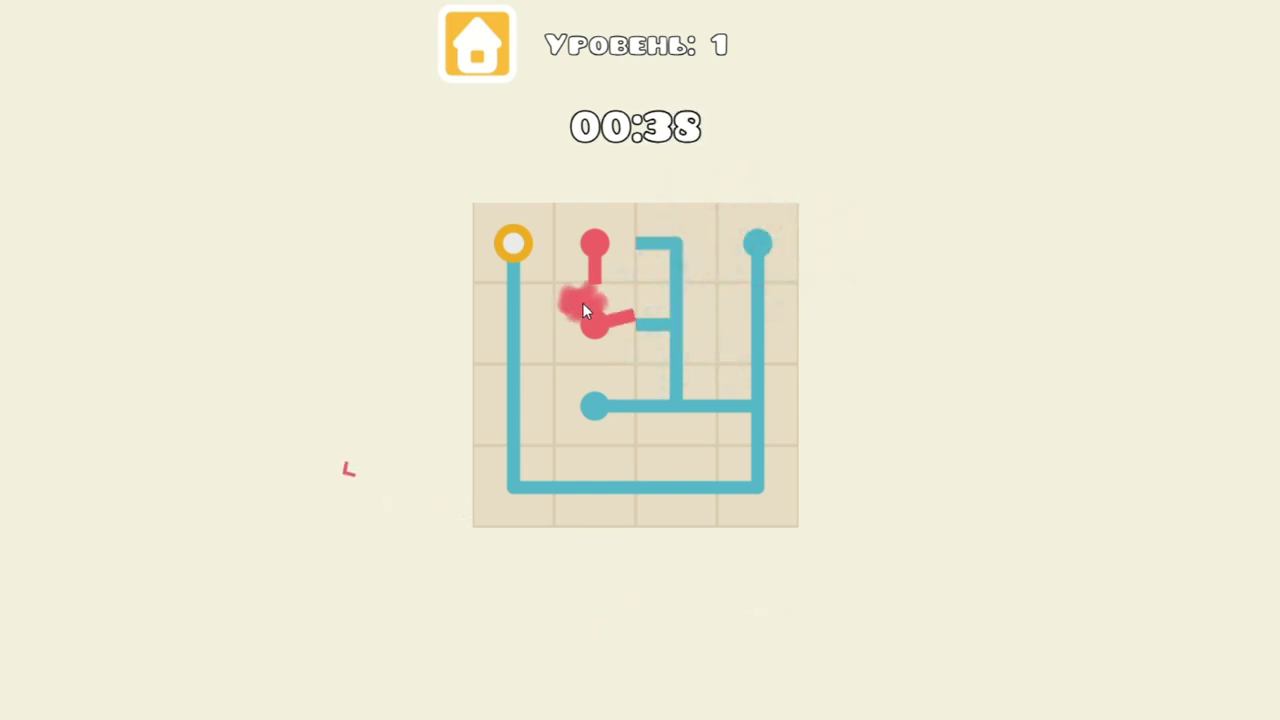
click(599, 249)
click(599, 249)
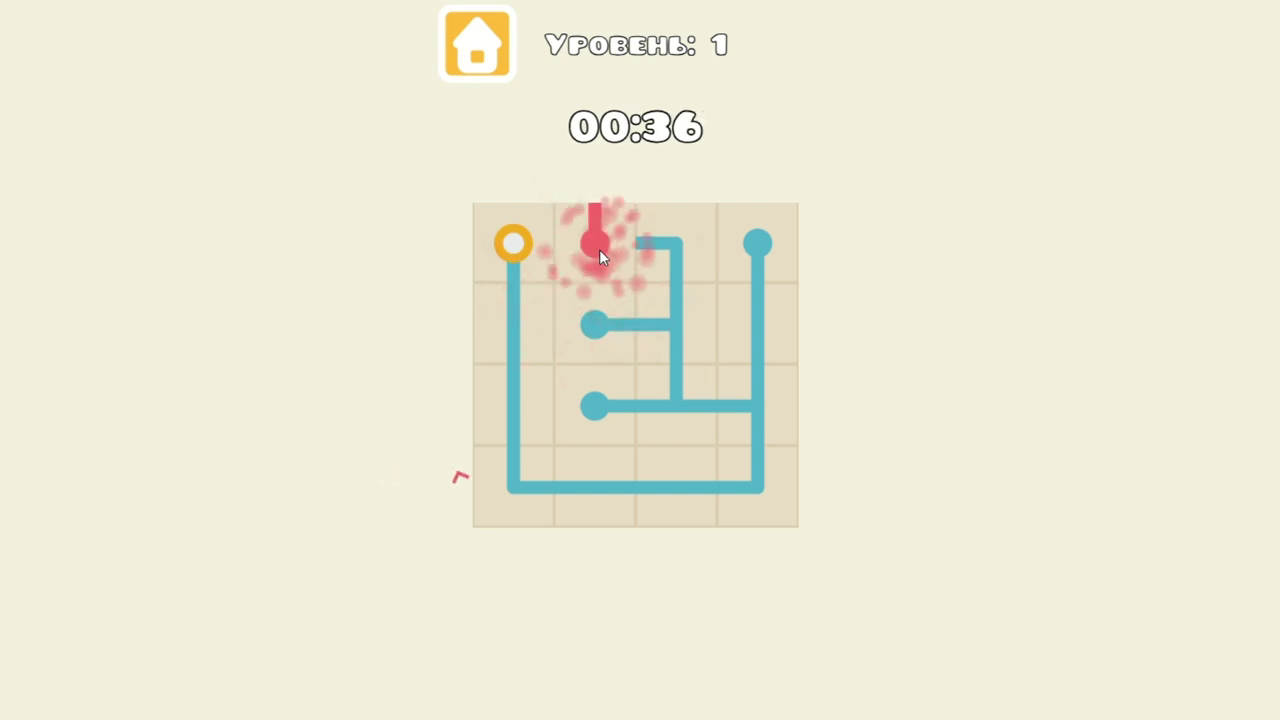
click(599, 249)
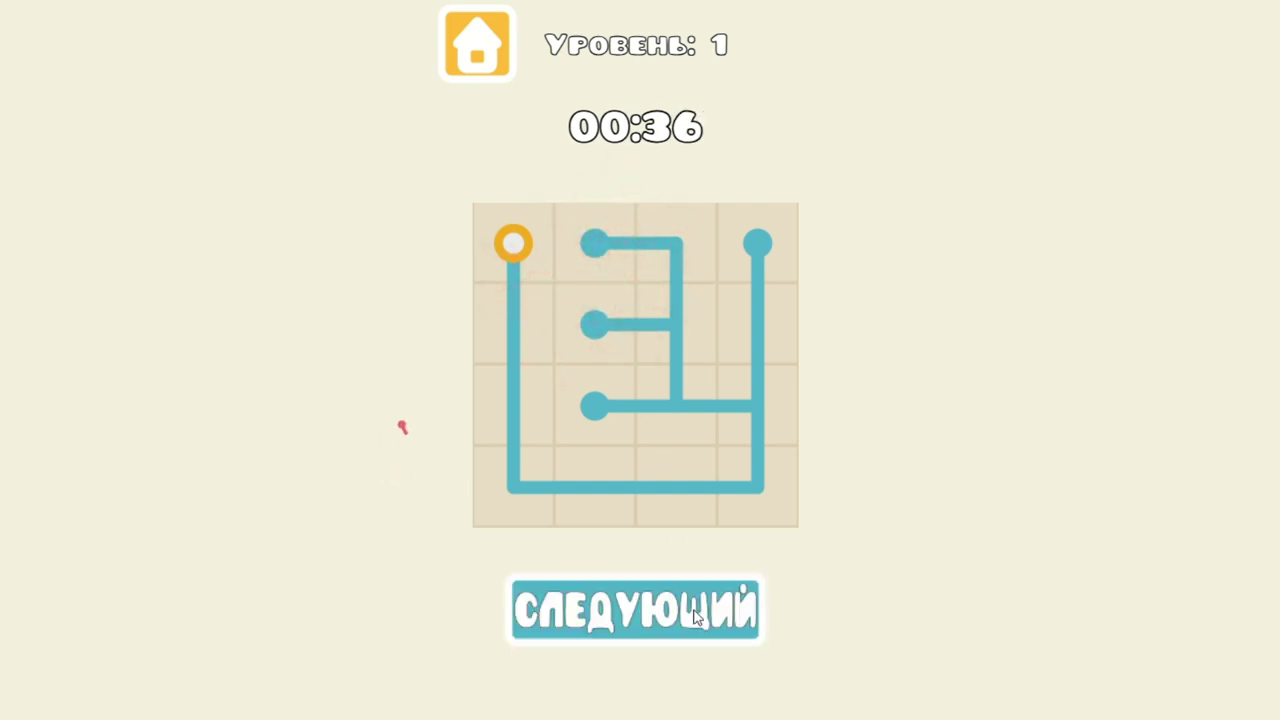
click(697, 617)
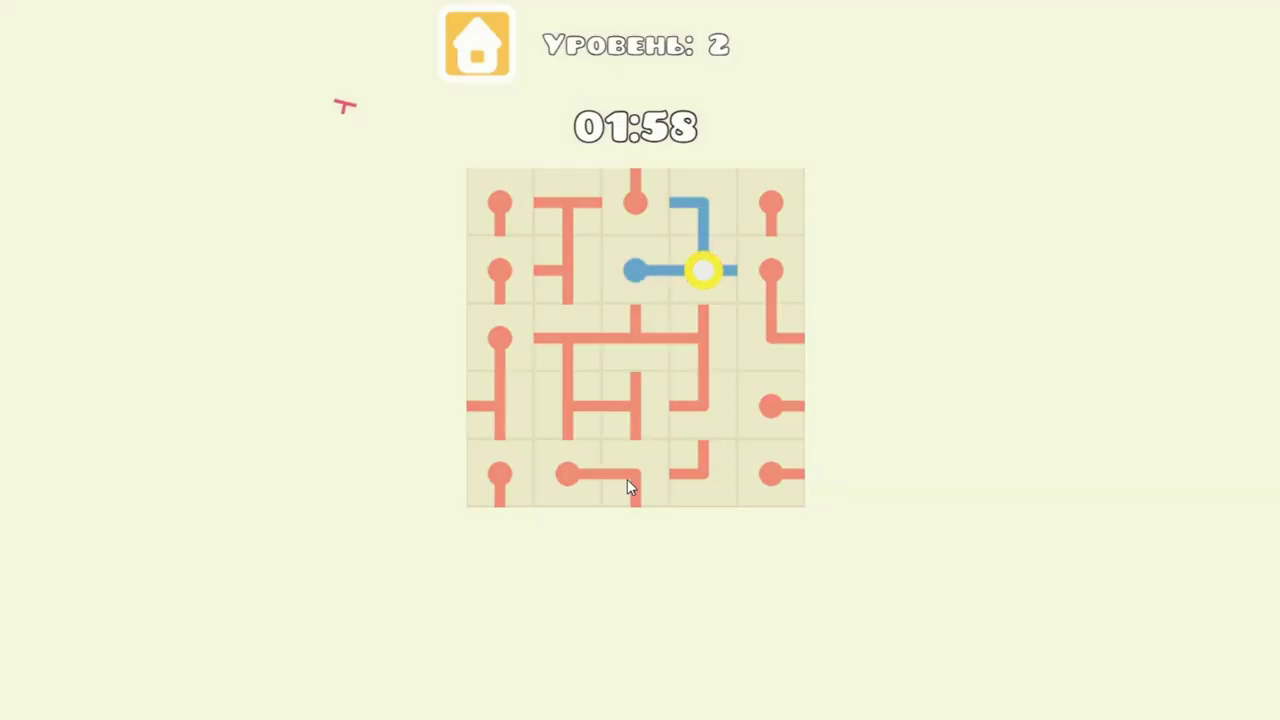
Rotate level 2's bottom-row tile and the lower-left tile to join the right-hand pipe
click(627, 479)
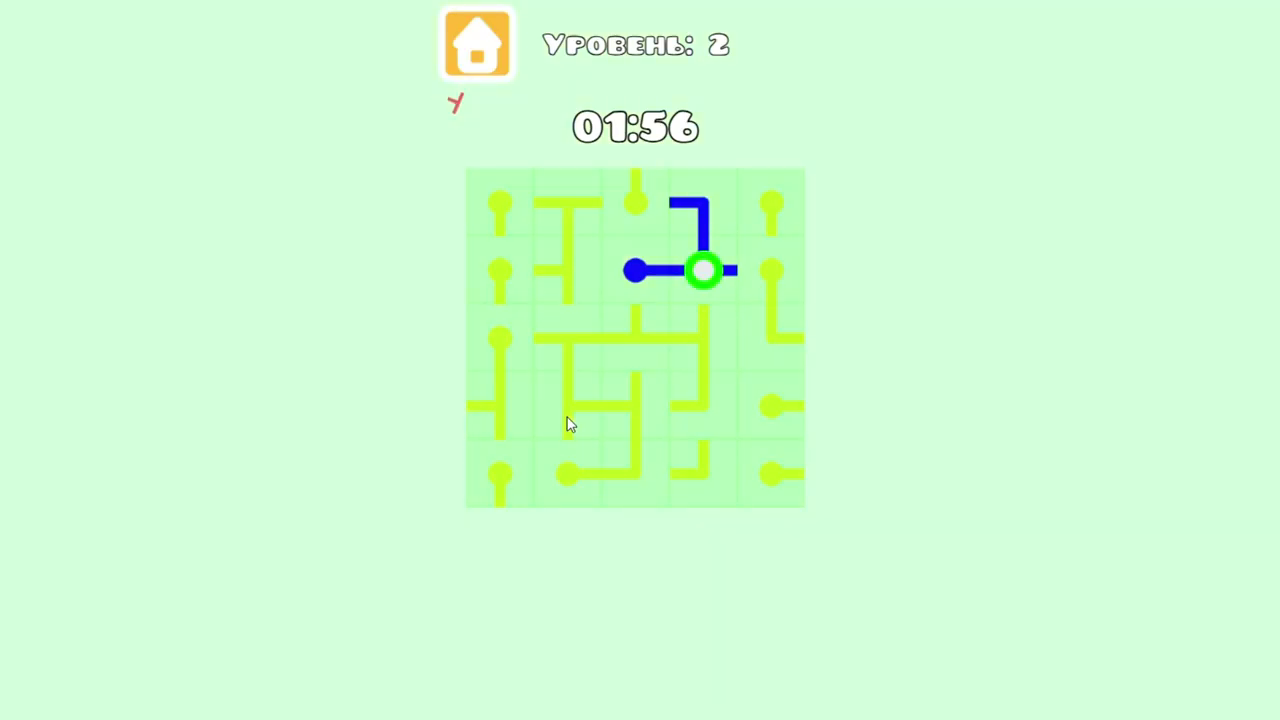
click(567, 425)
click(567, 425)
click(567, 425)
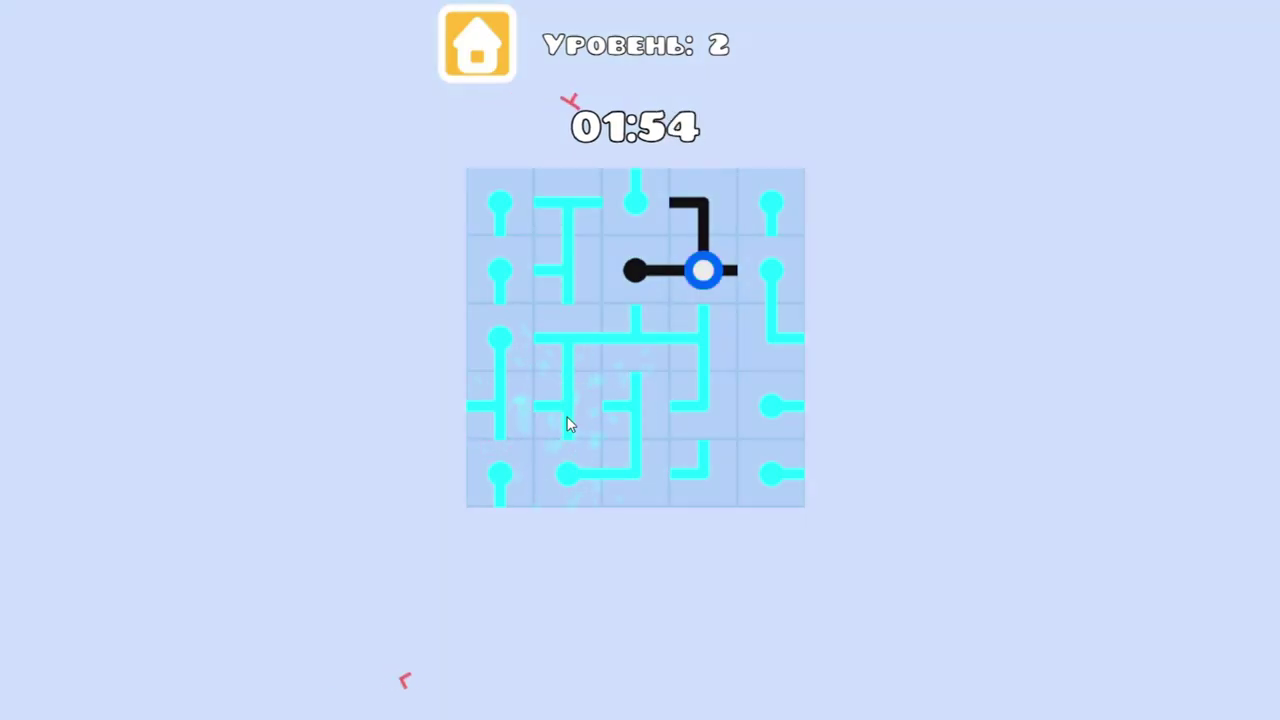
click(567, 417)
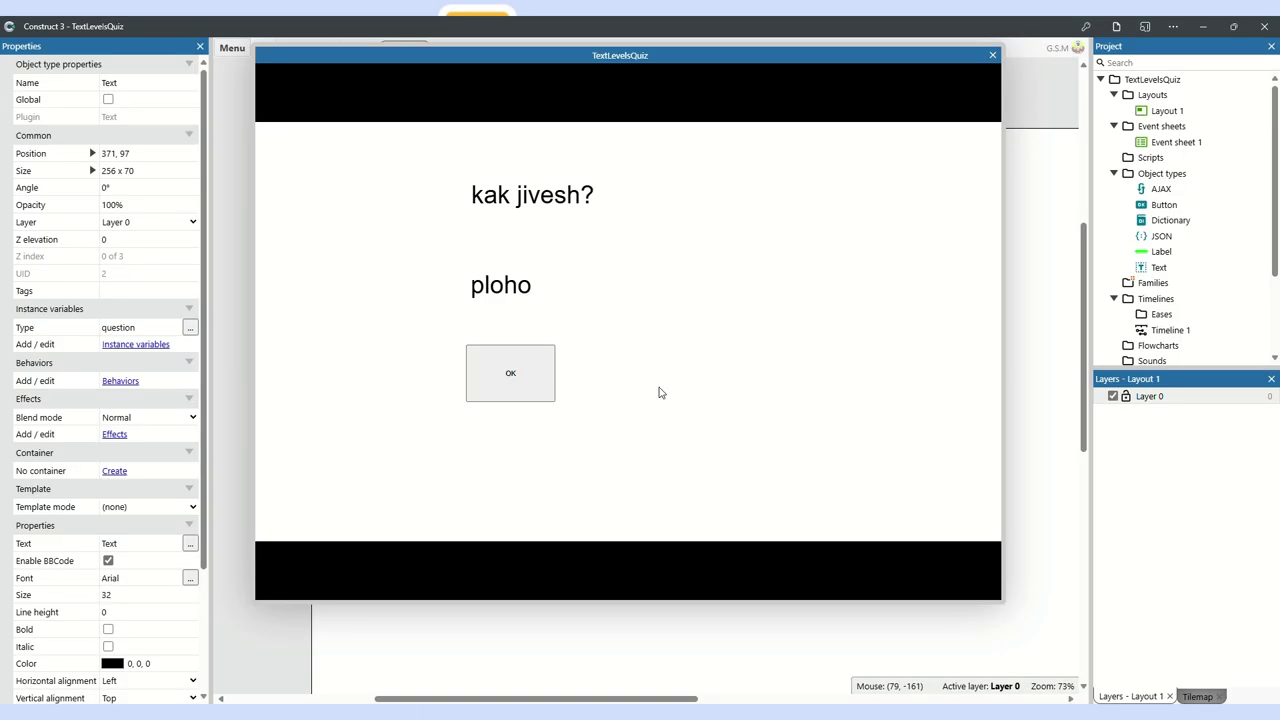
Step through the quiz questions with OK until 'kak jivesh?' / 'ploho' returns
click(521, 380)
click(521, 381)
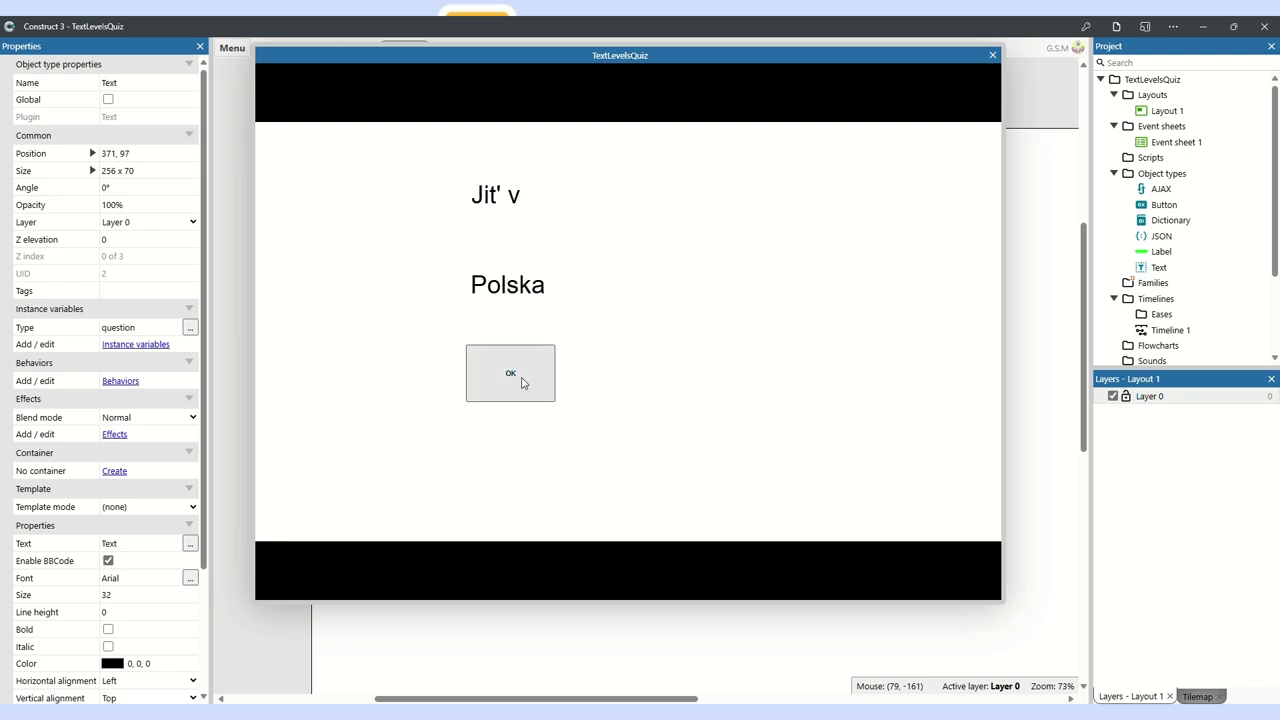
click(521, 381)
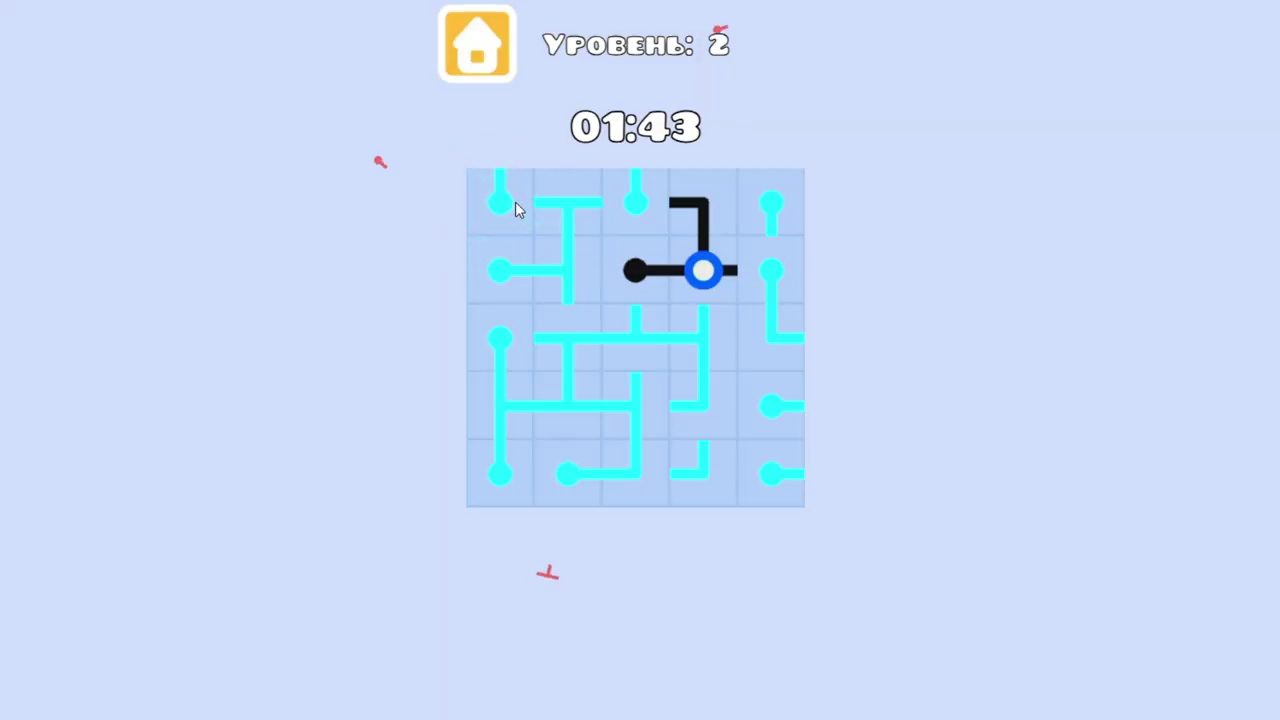
Rotate the level 2 top-row end caps and elbows and right-column tiles into the black line
click(517, 206)
click(630, 215)
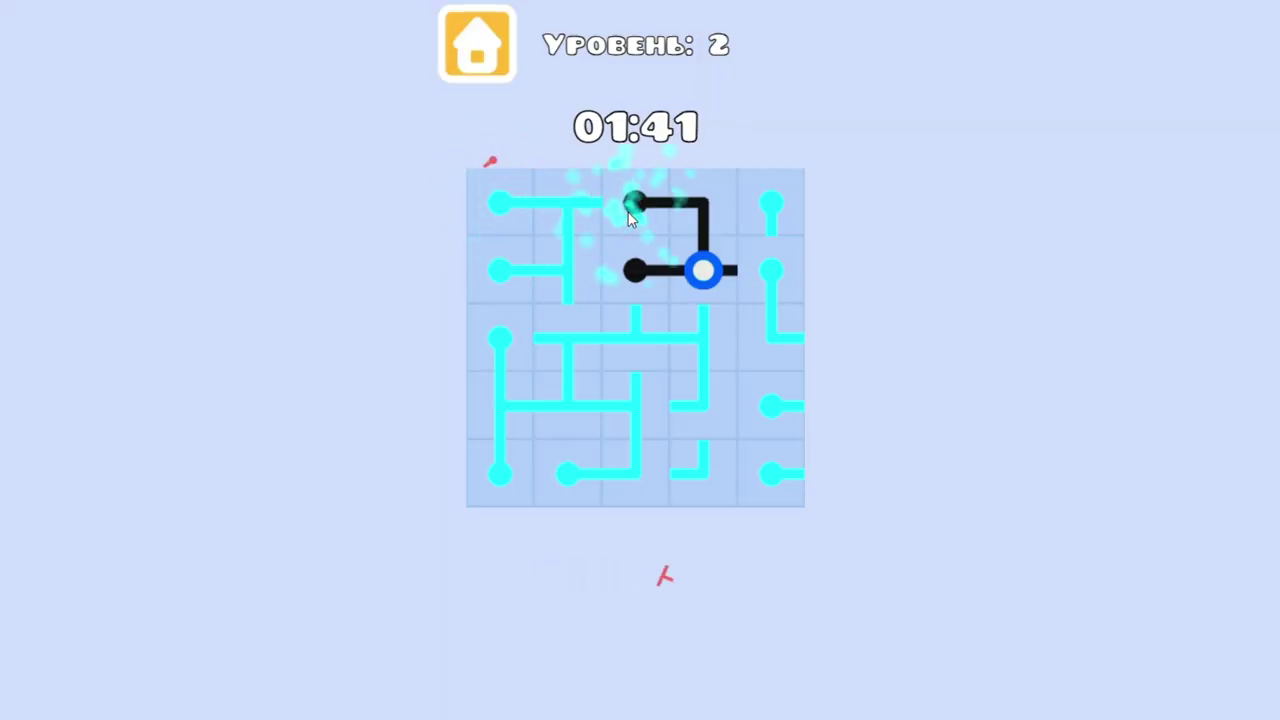
click(630, 213)
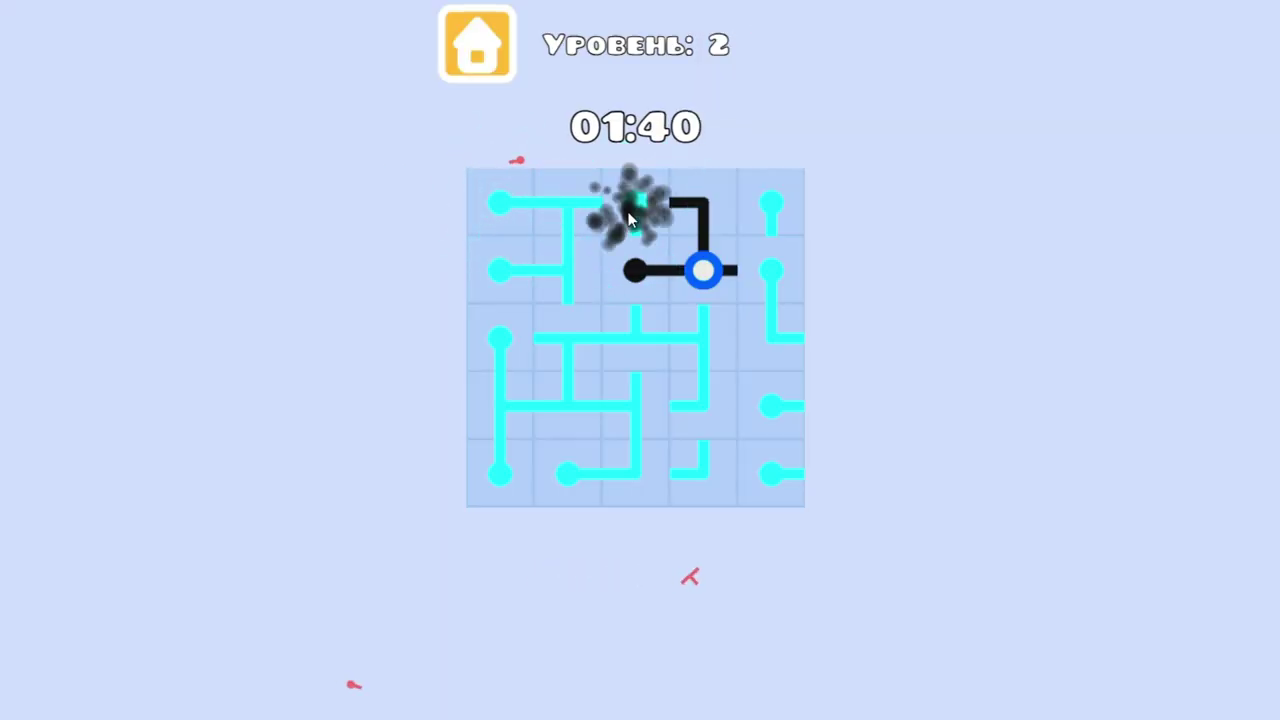
click(701, 201)
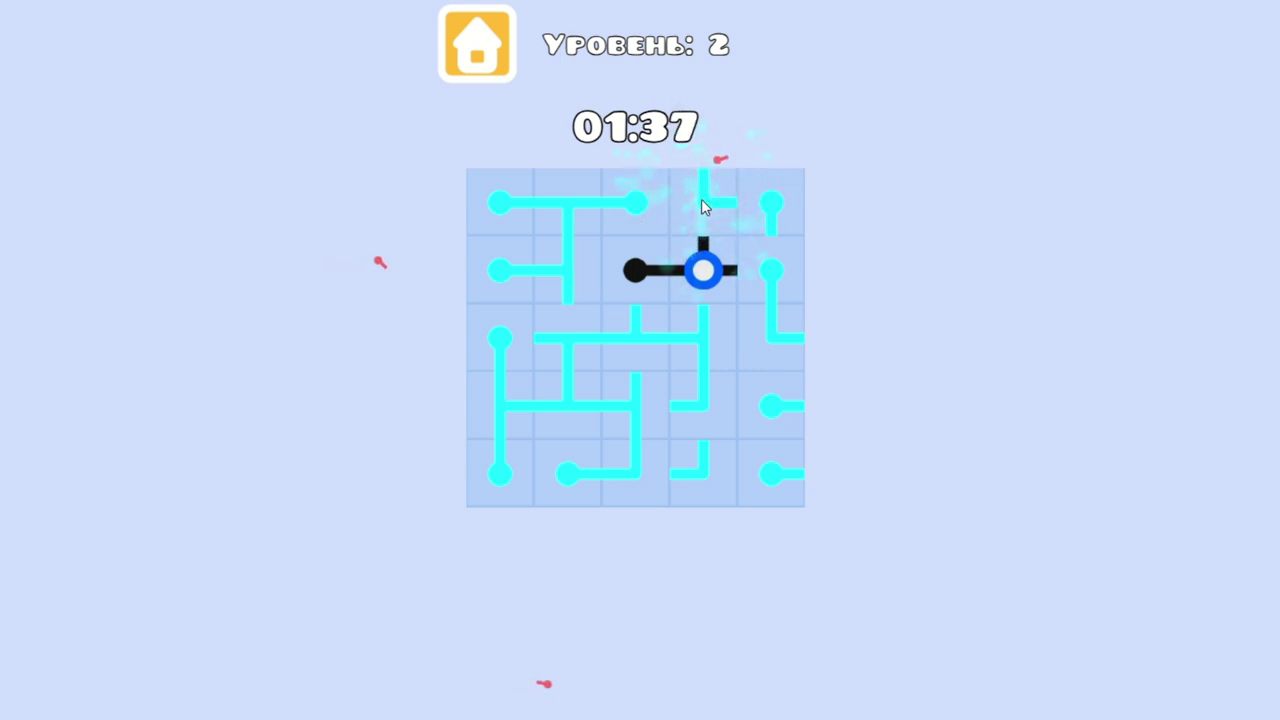
click(701, 200)
click(777, 205)
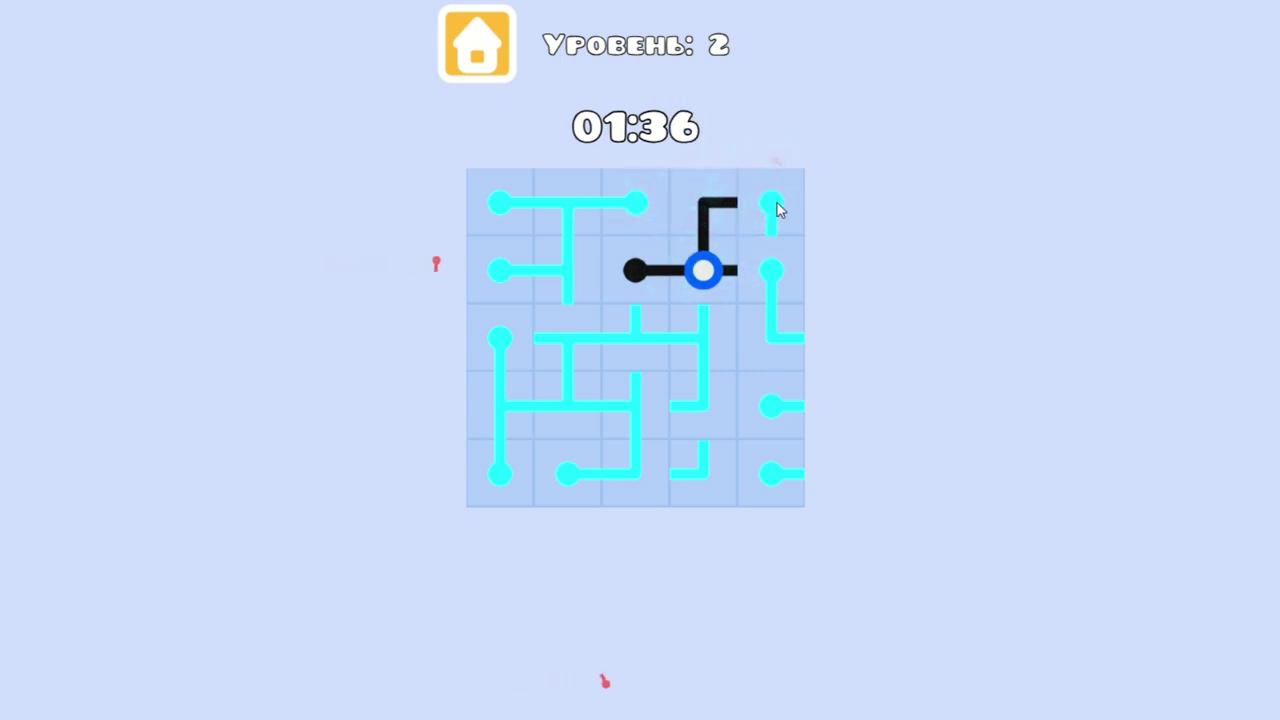
click(769, 272)
click(773, 336)
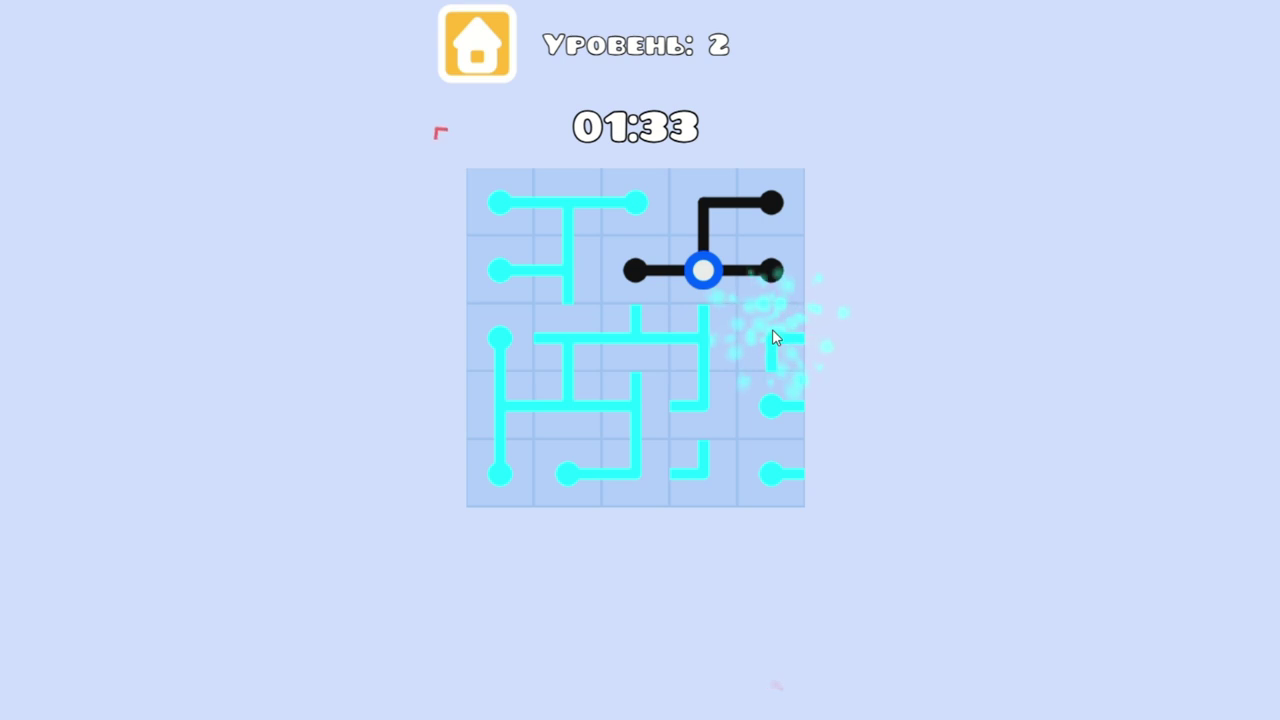
click(772, 333)
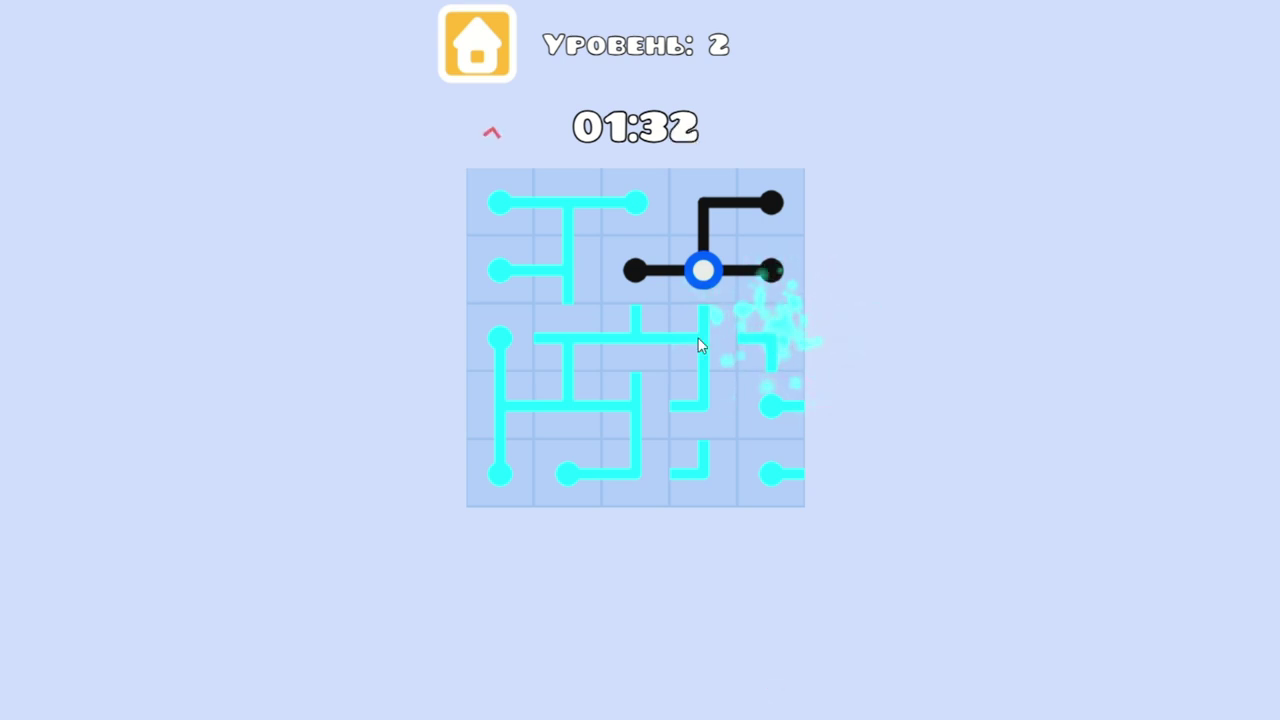
Turn the centre and row-3 T tiles to reconnect the network and complete level 2
click(706, 282)
click(550, 337)
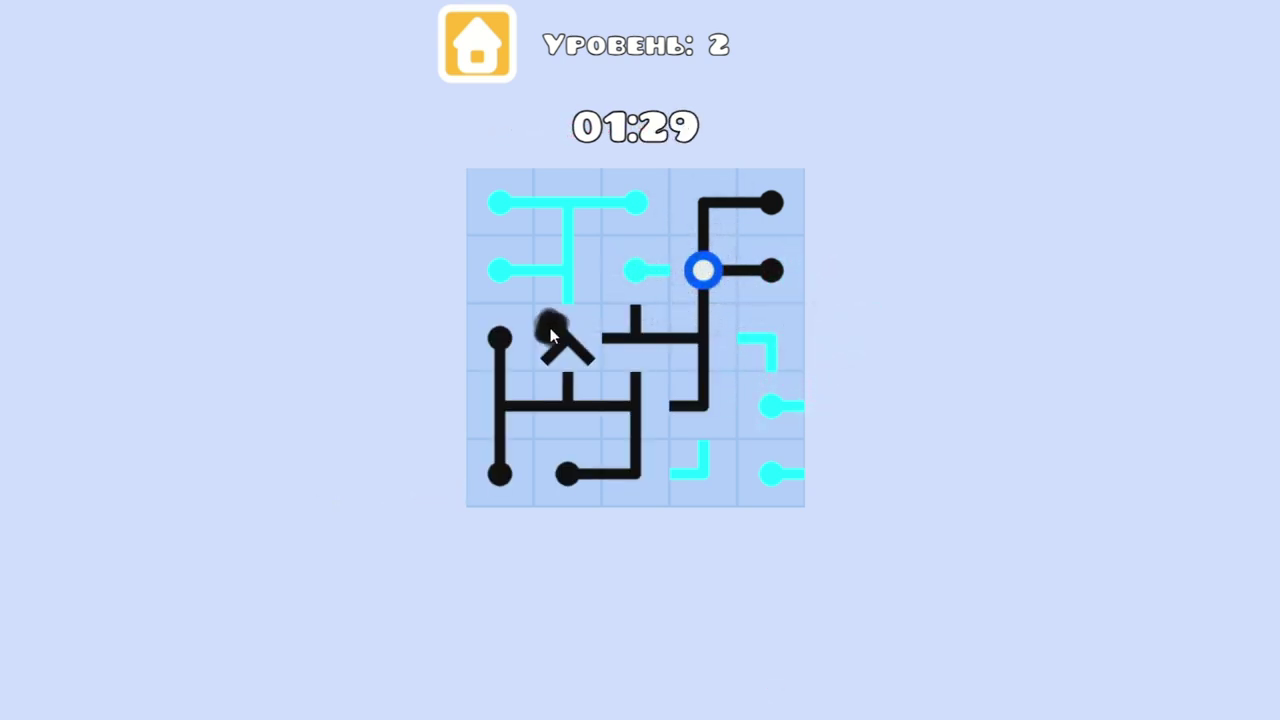
click(550, 337)
click(550, 337)
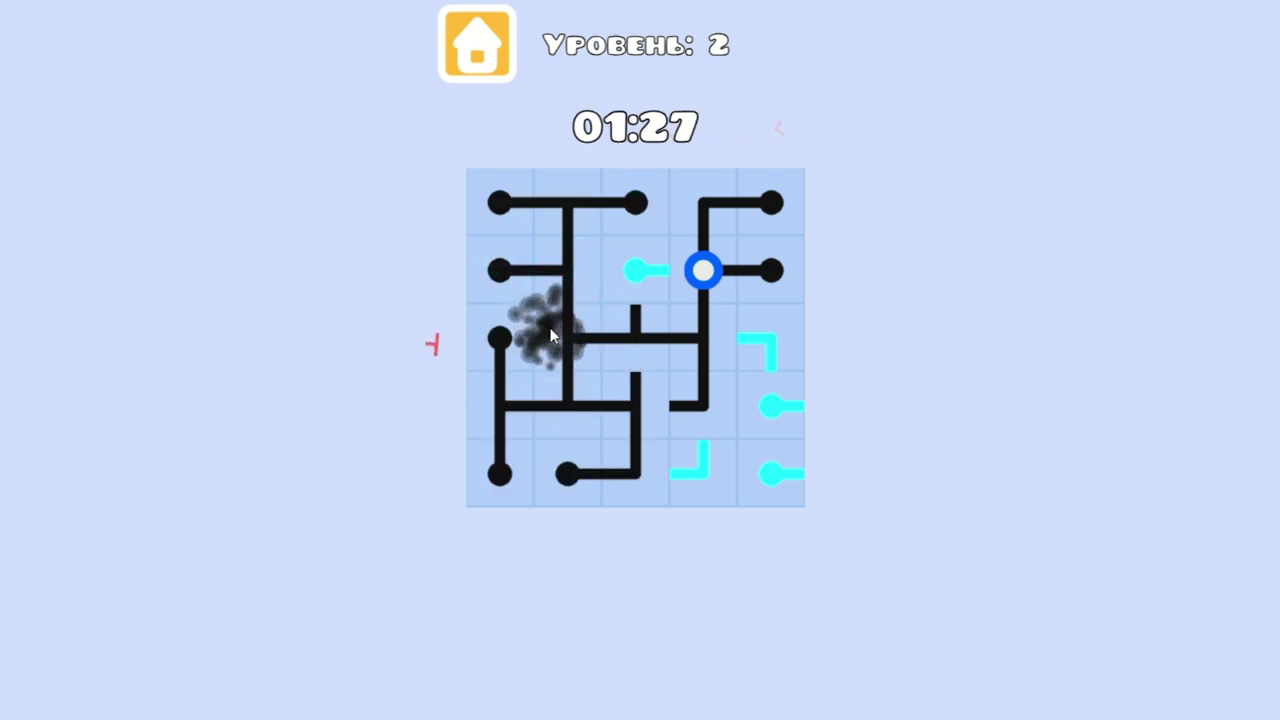
click(634, 337)
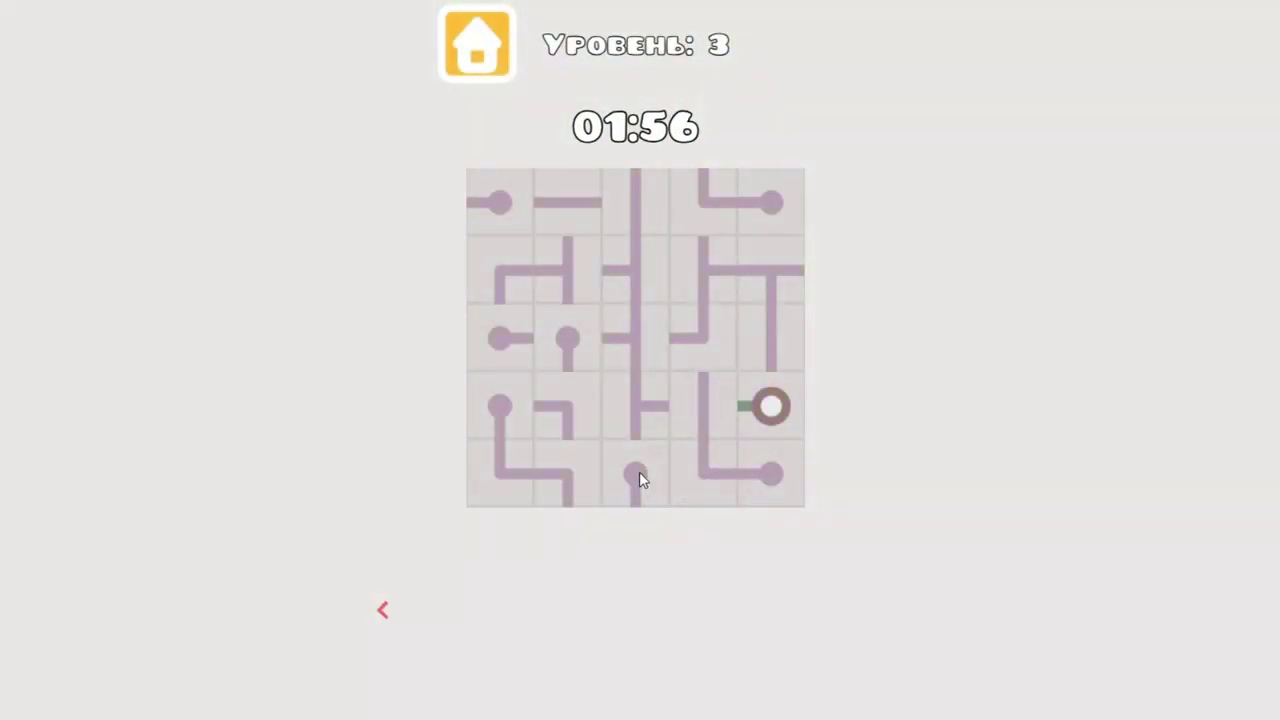
Rotate level 3's bottom-centre pipe and the lower-middle elbow and T tiles
click(639, 472)
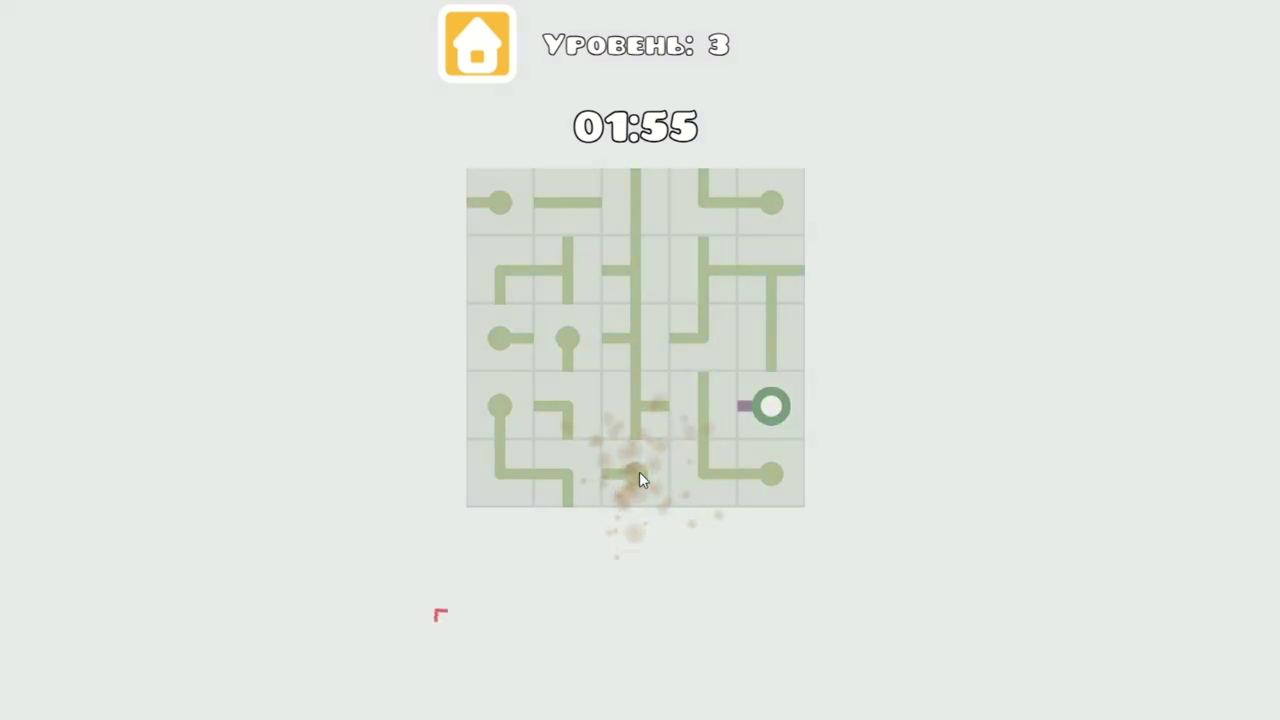
click(568, 479)
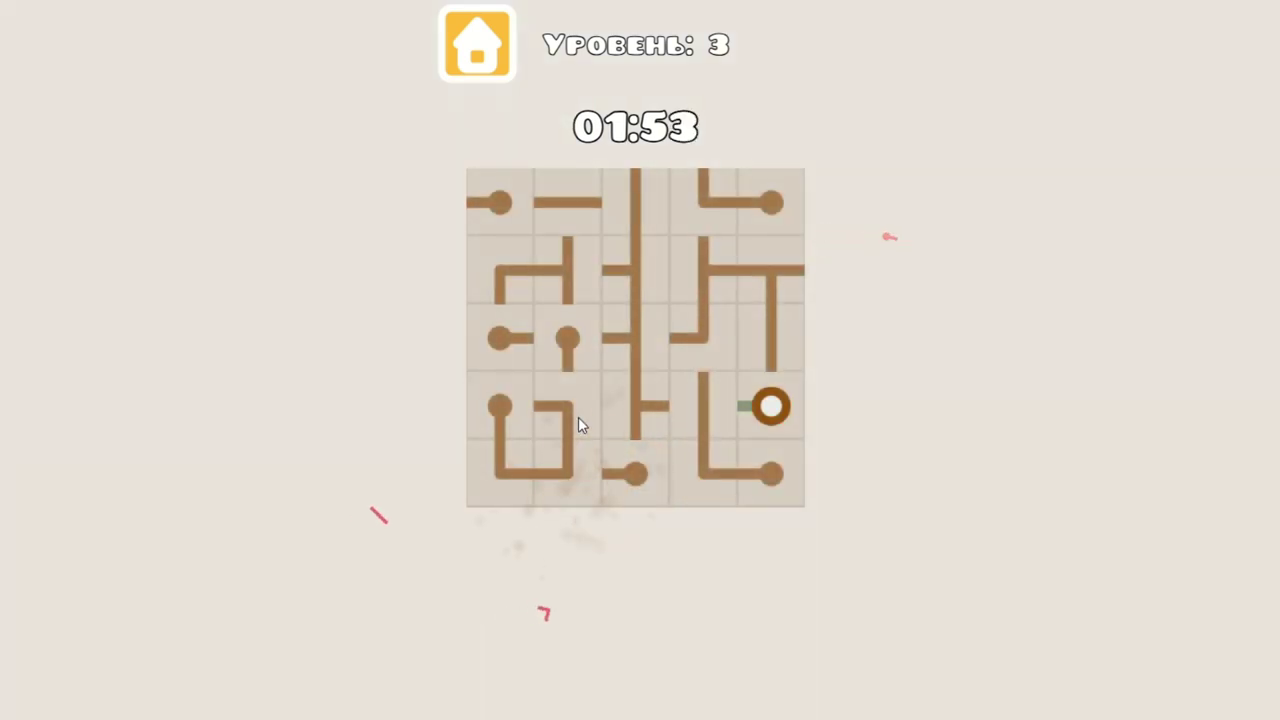
click(578, 418)
click(578, 418)
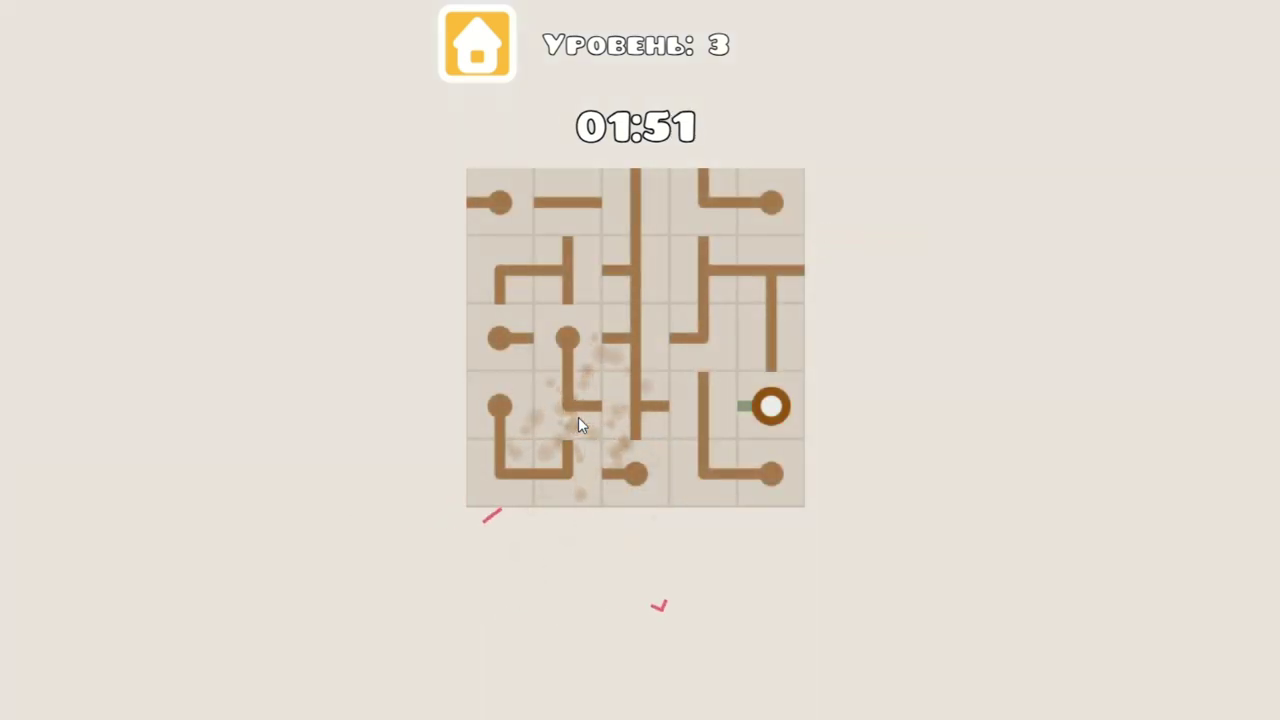
click(578, 418)
click(648, 418)
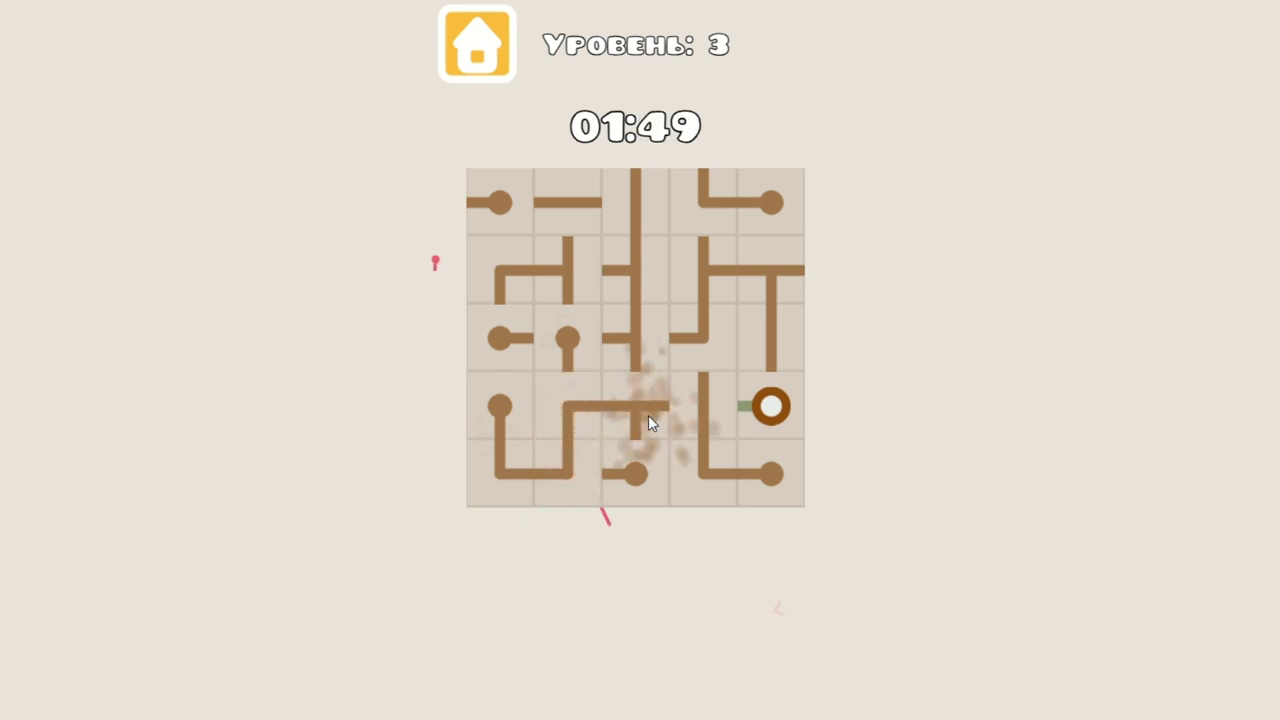
click(648, 415)
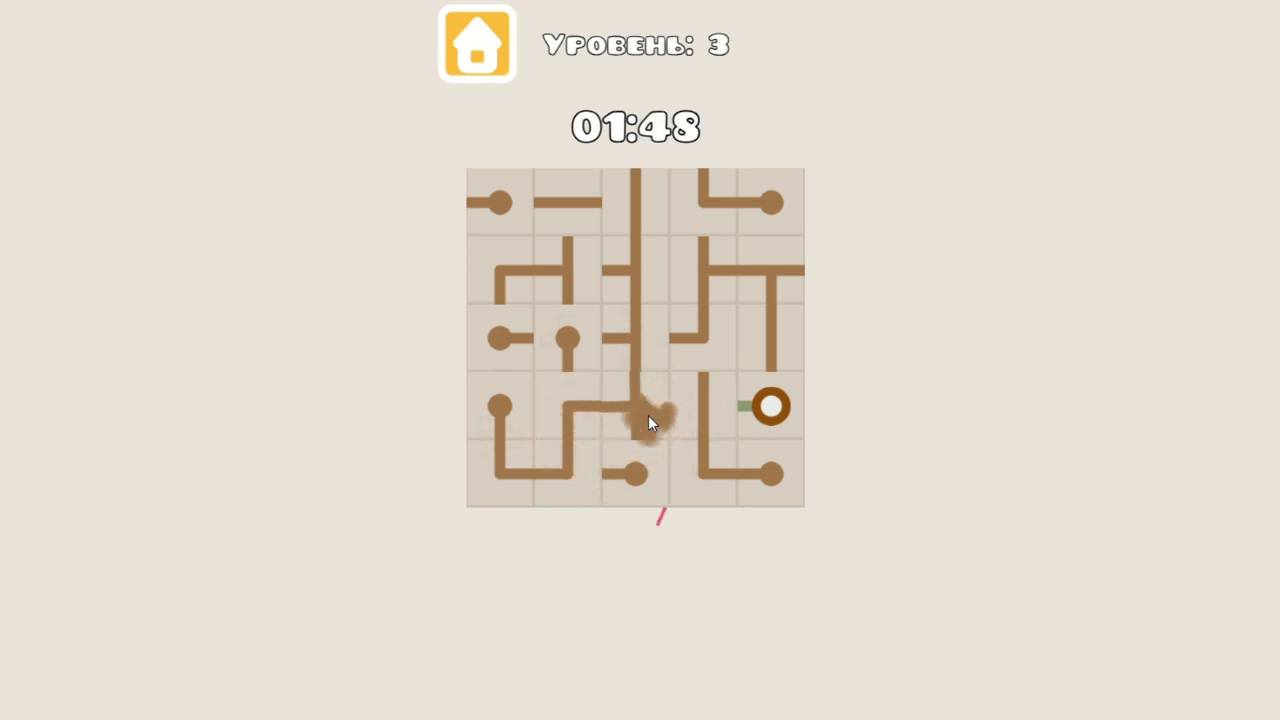
Turn the bottom stub and left-column dot tiles, pointing the top-left one right
click(638, 467)
click(577, 330)
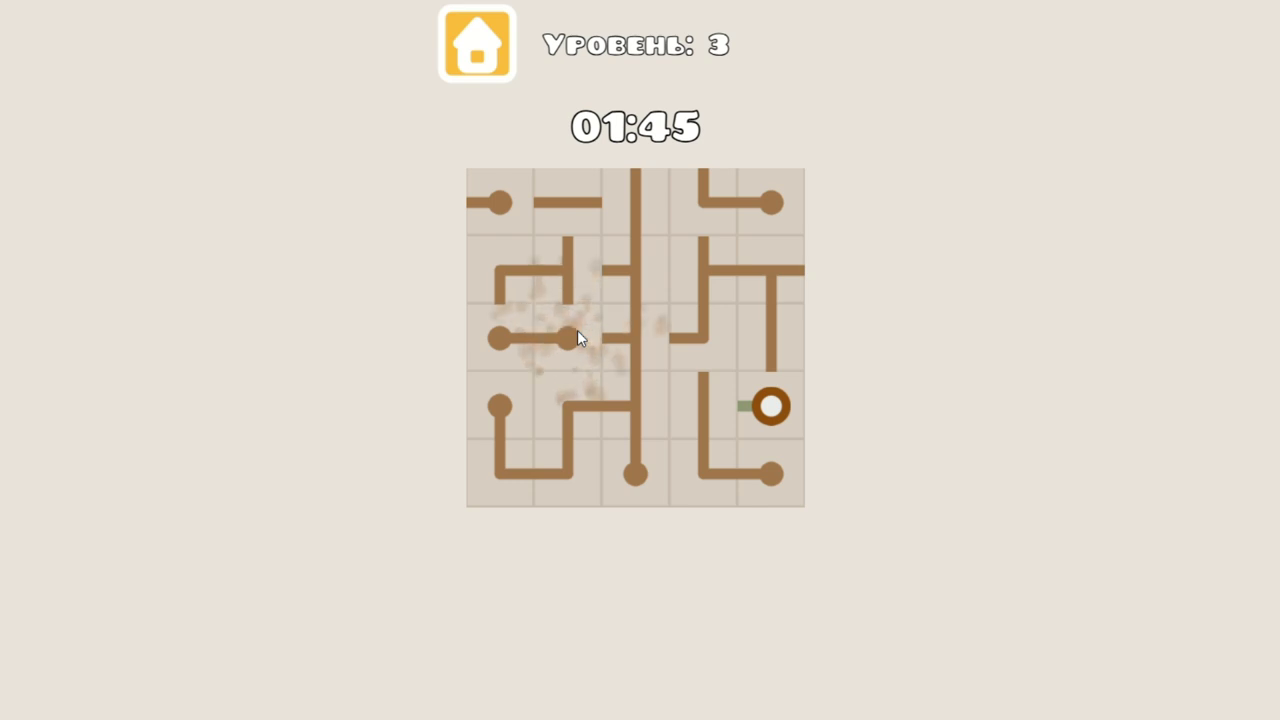
click(578, 333)
click(578, 333)
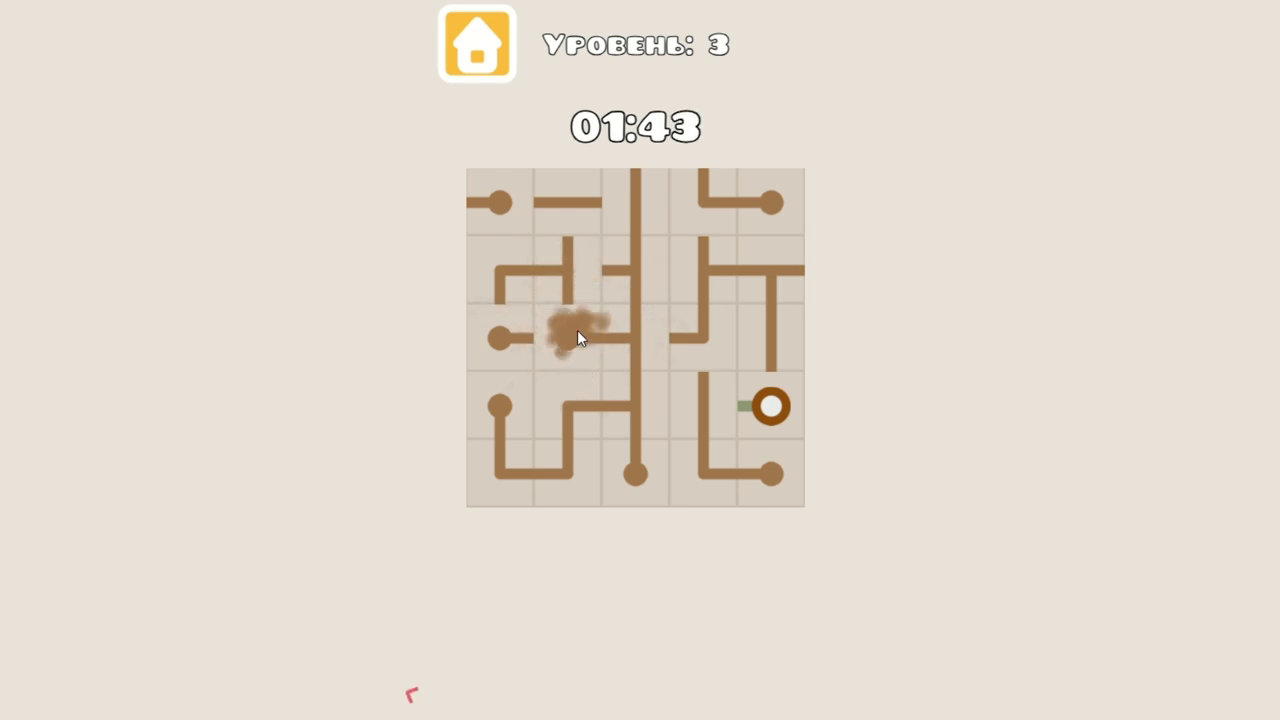
click(519, 329)
click(519, 329)
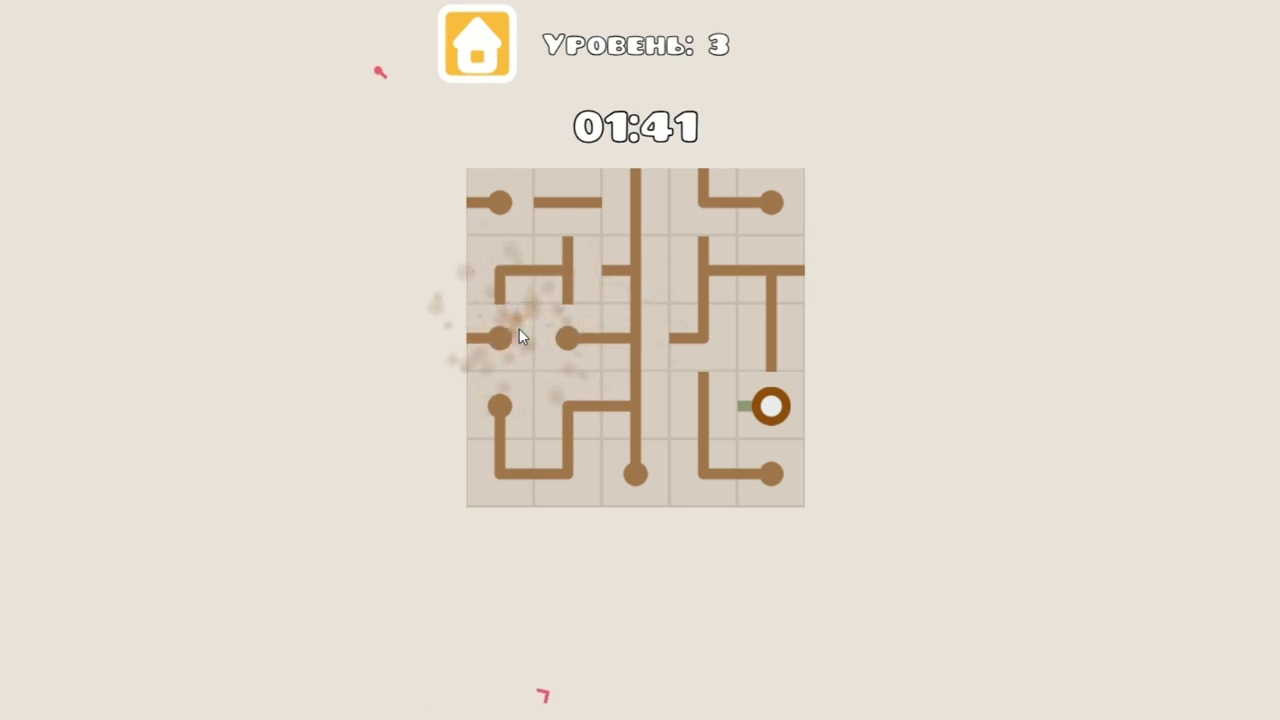
click(519, 337)
click(514, 220)
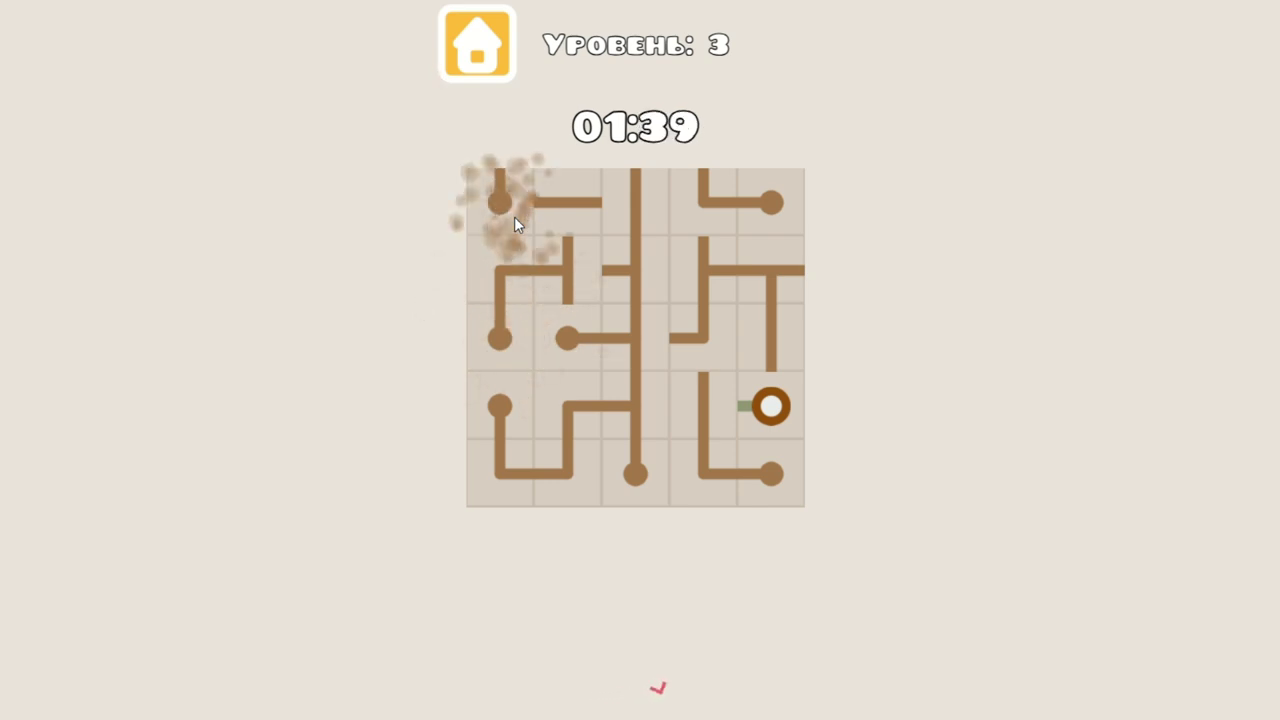
click(514, 218)
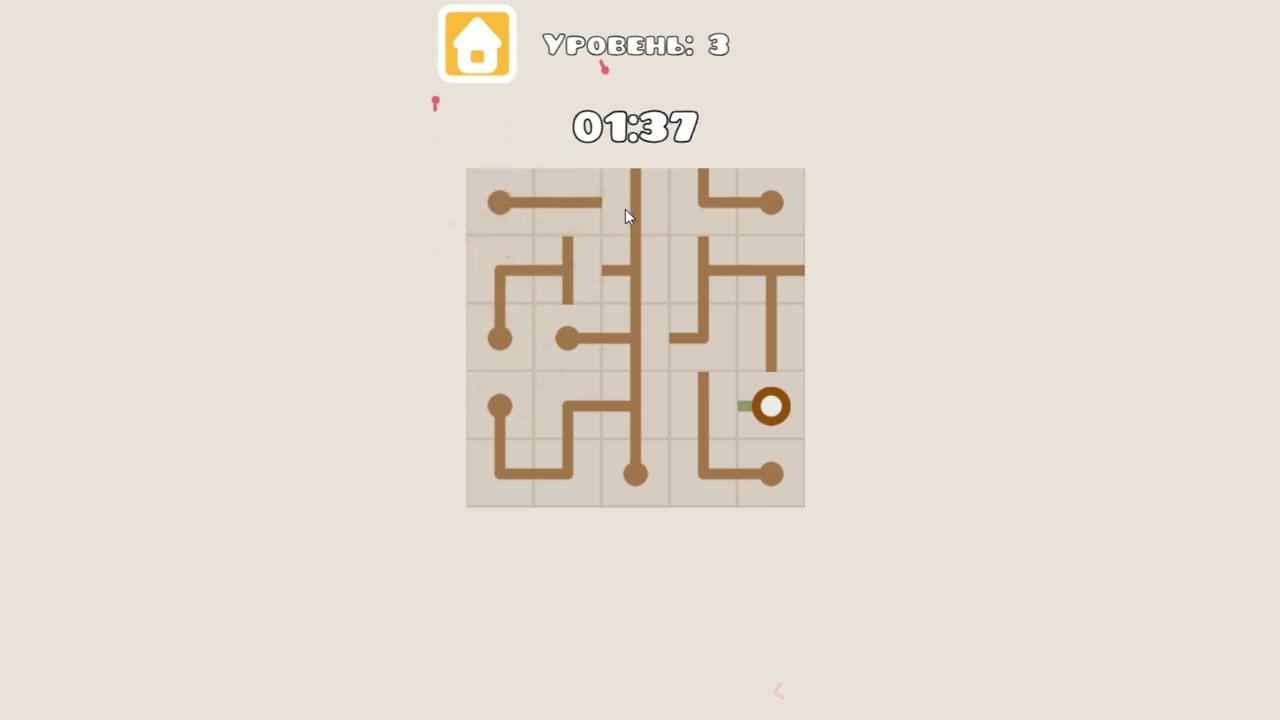
Join the top-row pipes and top-right end tile, turn the source ring up, and flip a T-pipe right
click(625, 209)
click(691, 200)
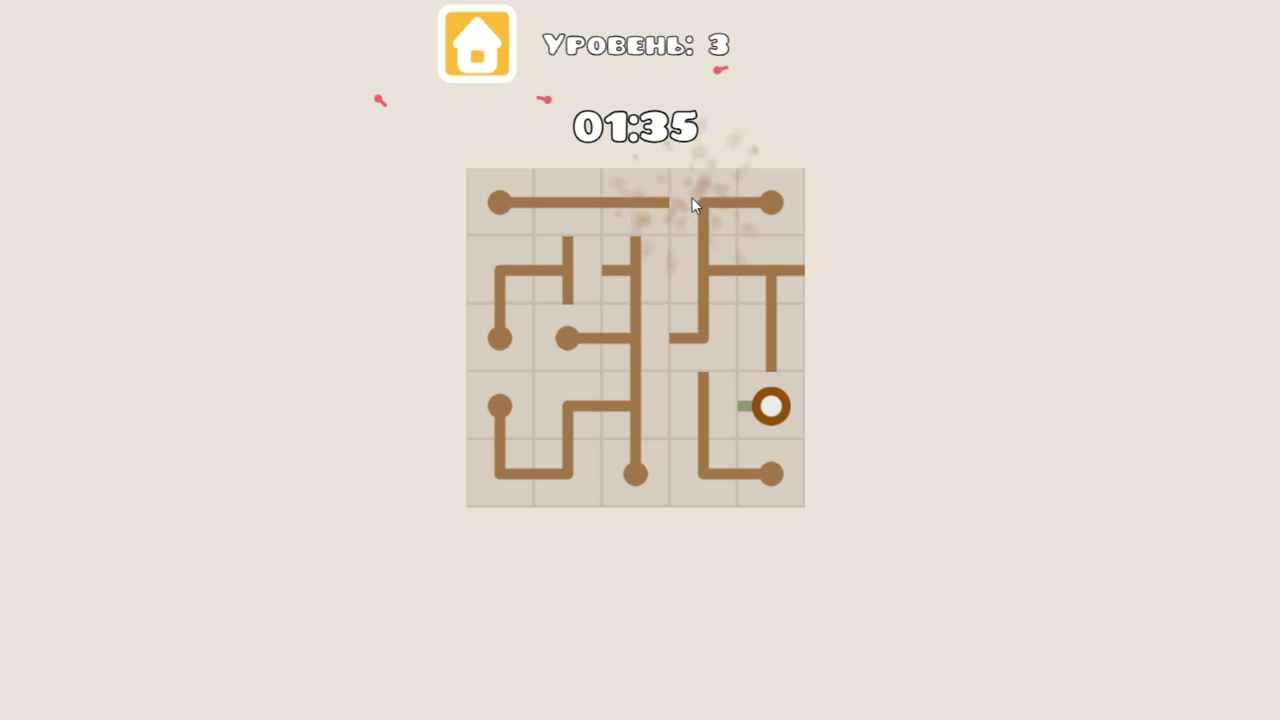
click(691, 200)
click(758, 266)
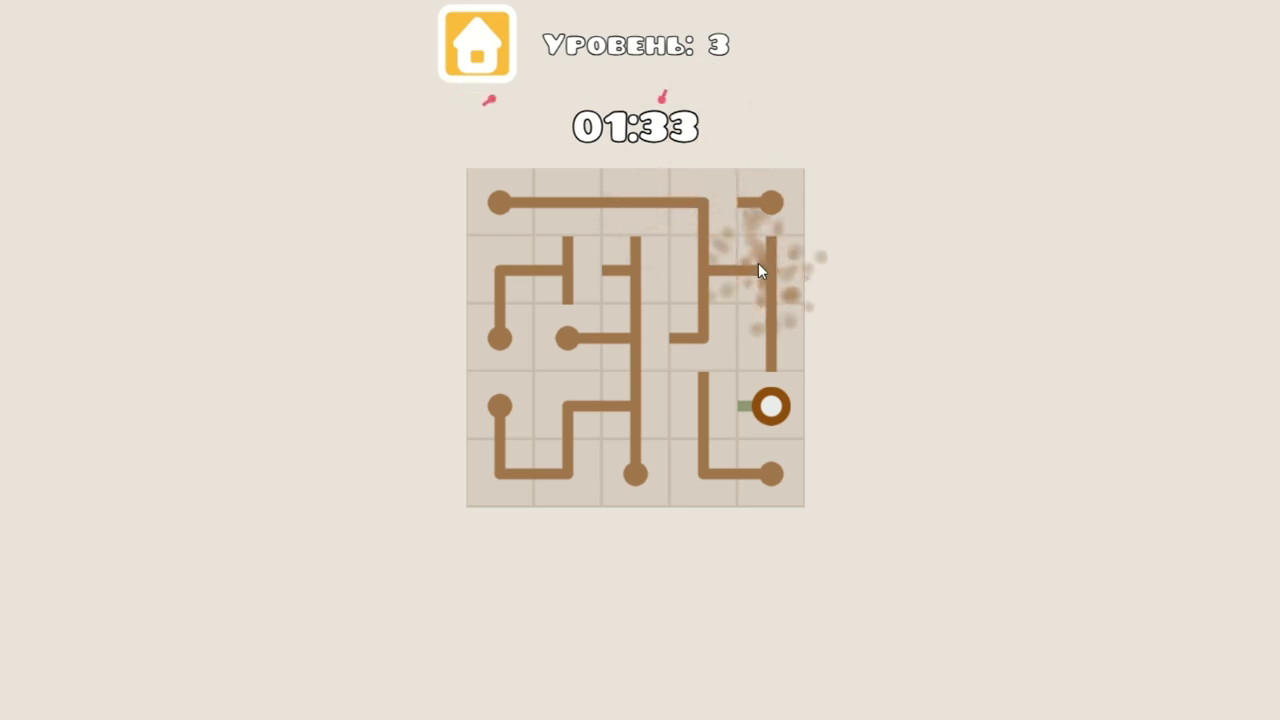
click(763, 198)
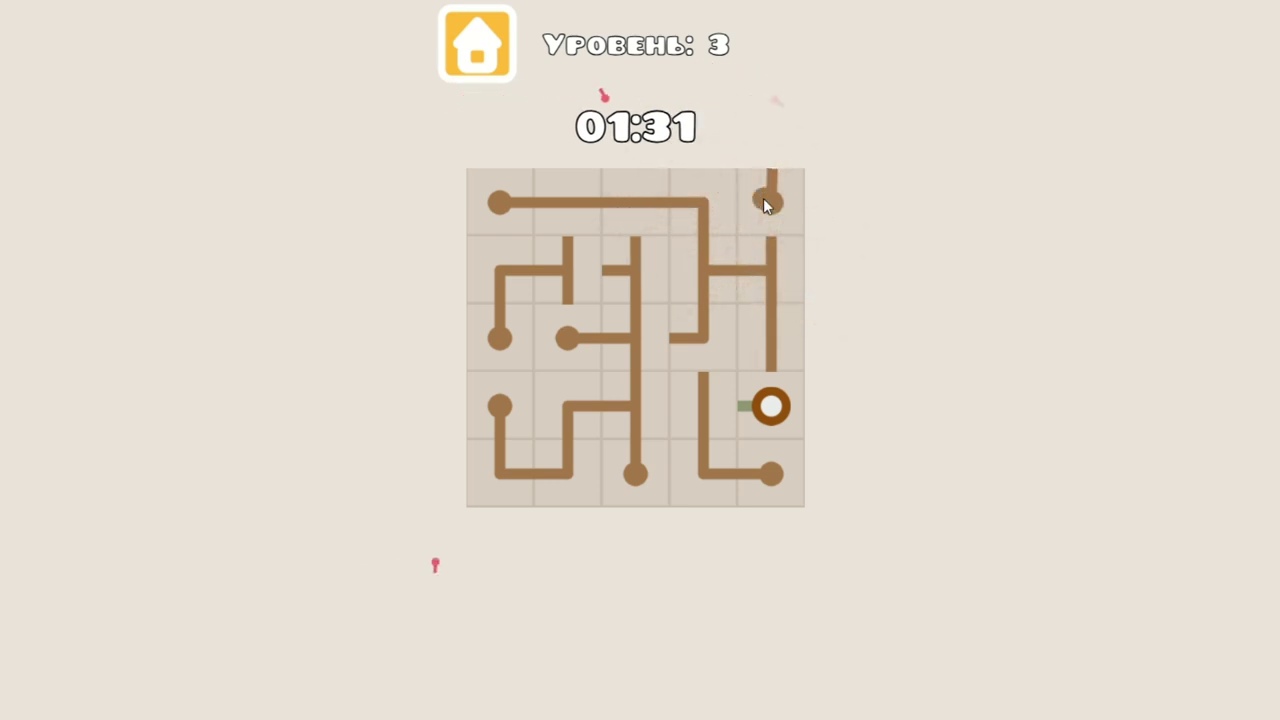
click(763, 198)
click(763, 198)
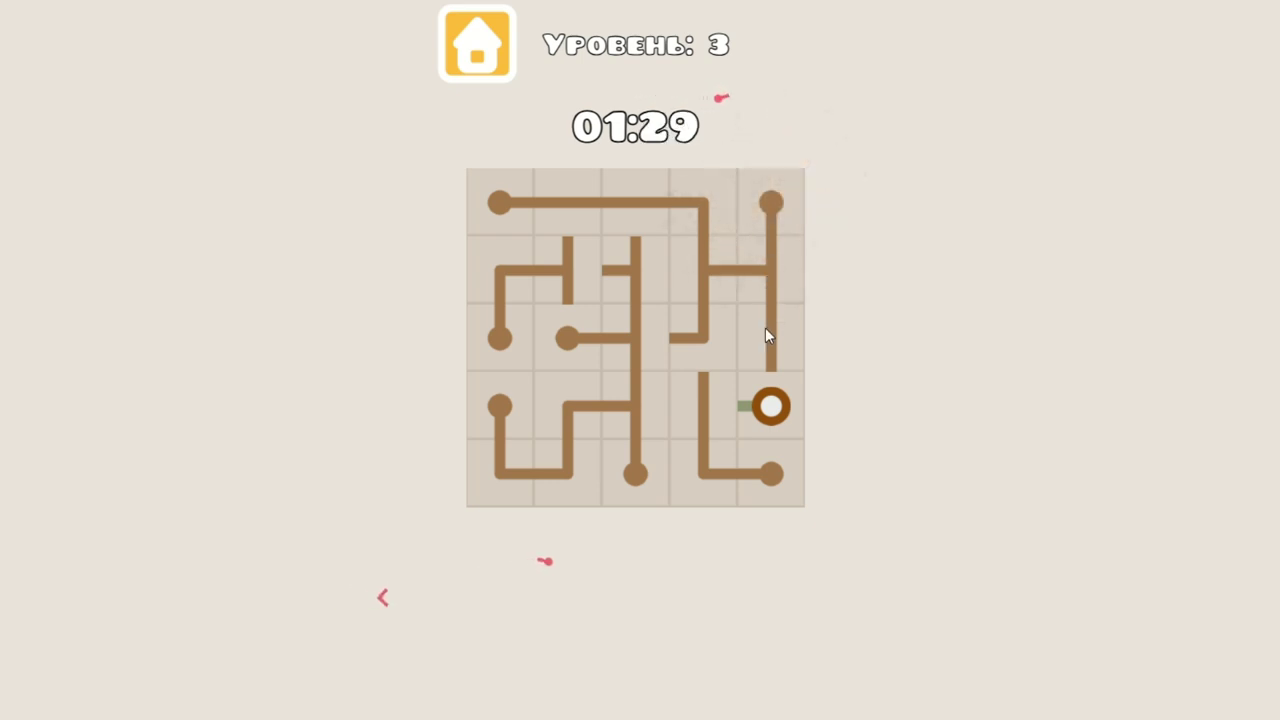
click(765, 392)
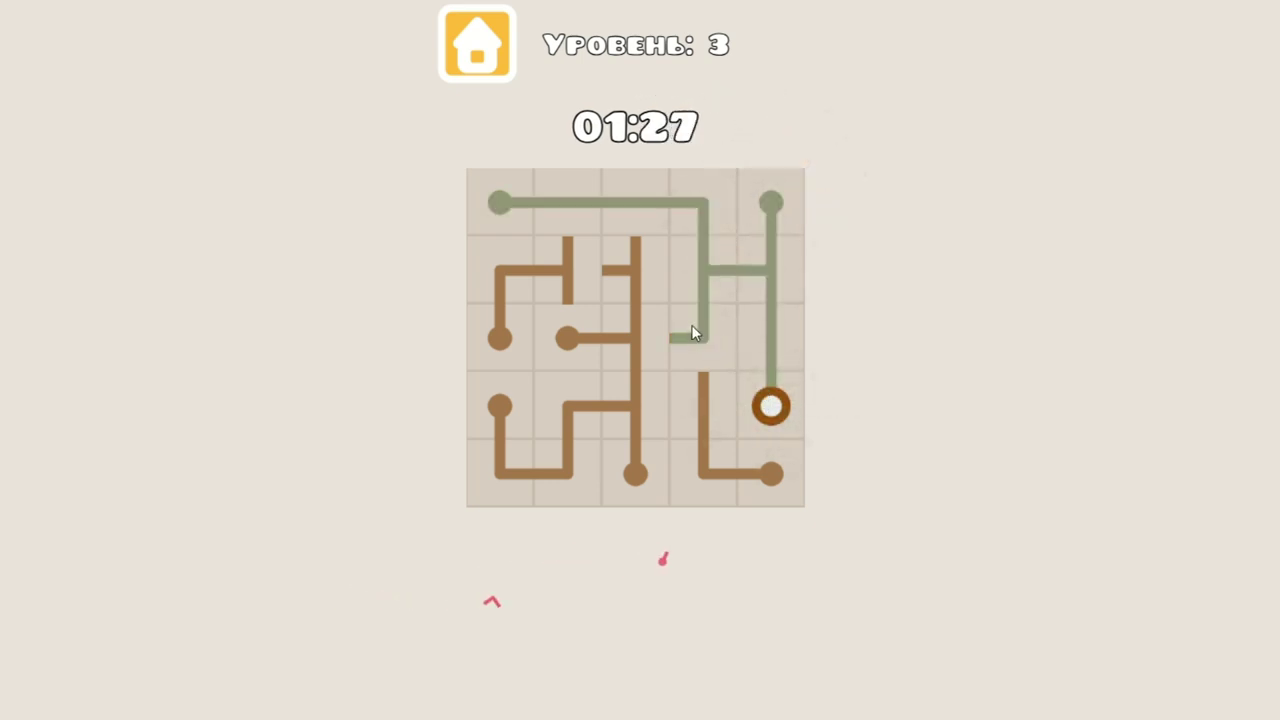
click(560, 268)
click(560, 268)
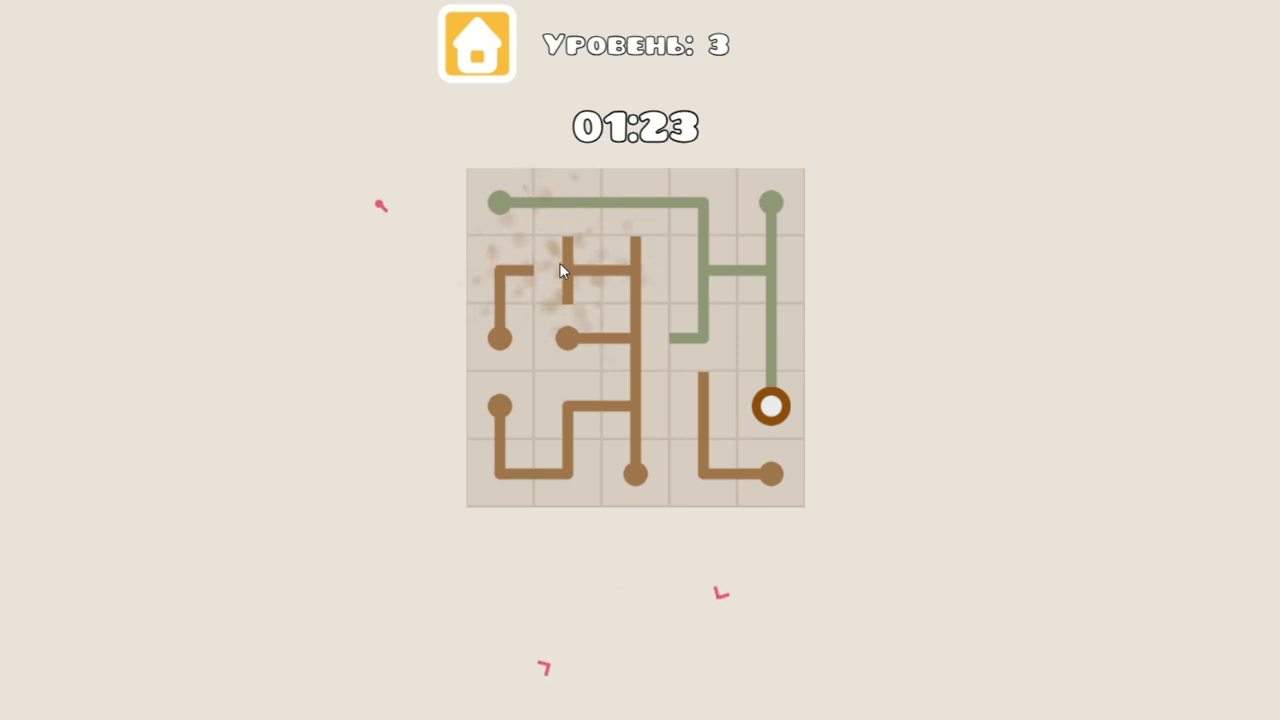